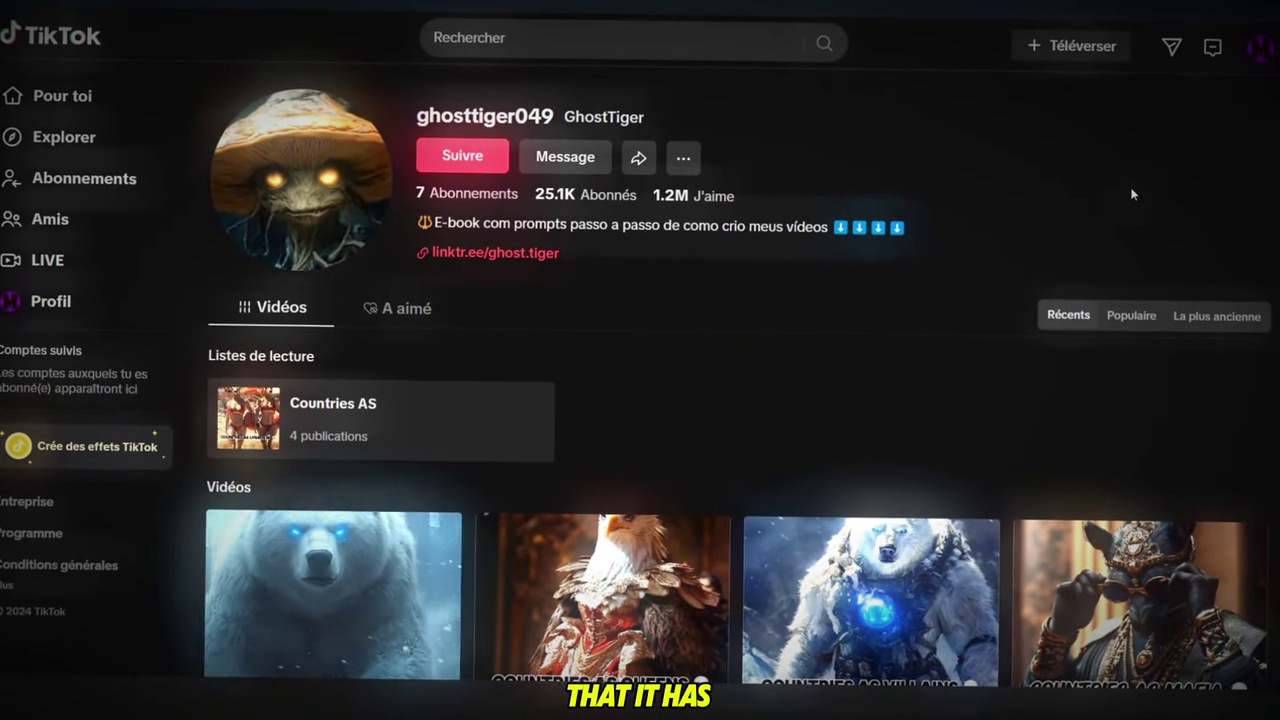
- Look through the hybrid-animal creator's TikTok profile, examining the "Countries as" videos and their view counts
{"action": "scroll", "coordinate": [1127, 176], "scroll_direction": "down", "scroll_amount": 5}
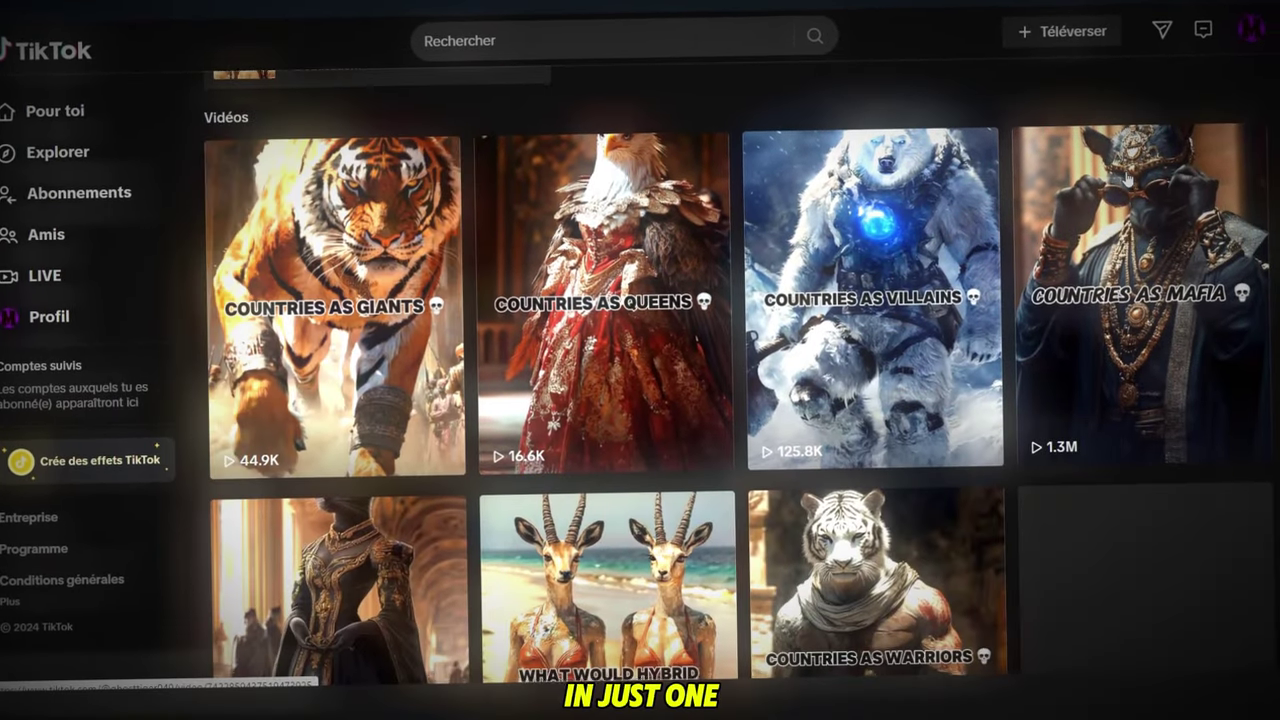
{"action": "scroll", "coordinate": [1127, 185], "scroll_direction": "down", "scroll_amount": 5}
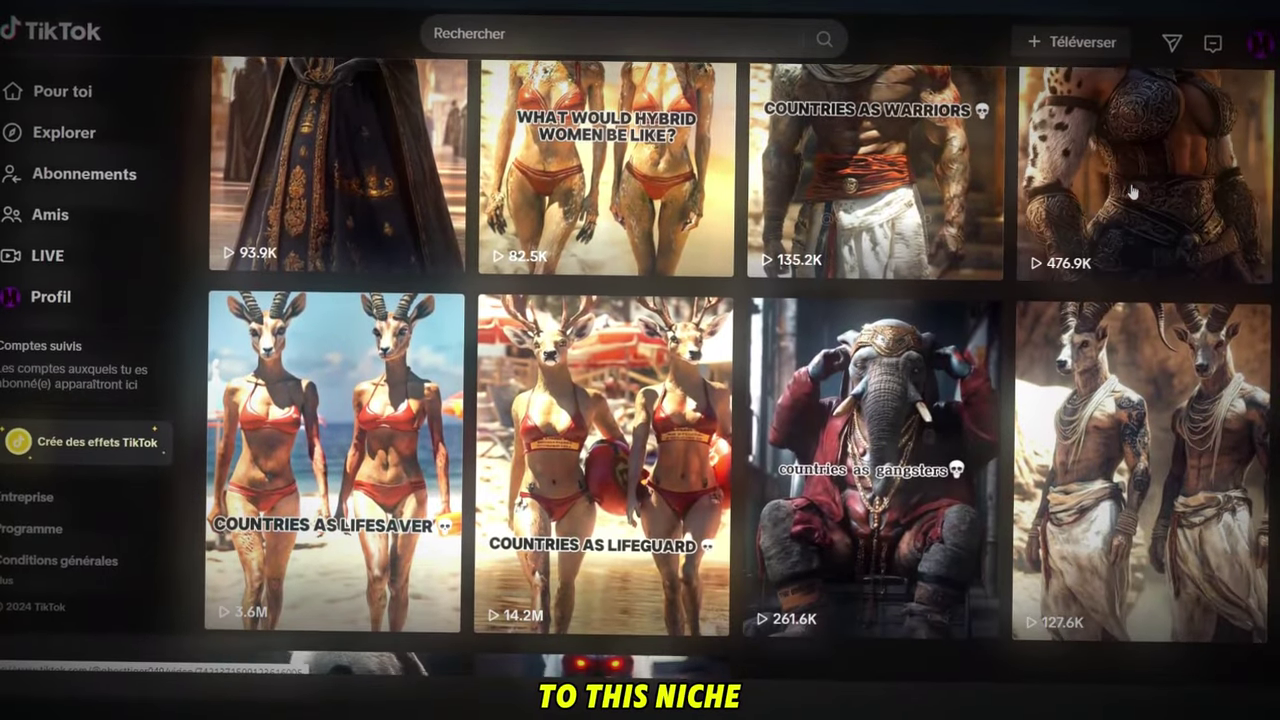
{"action": "scroll", "coordinate": [1131, 196], "scroll_direction": "down", "scroll_amount": 2}
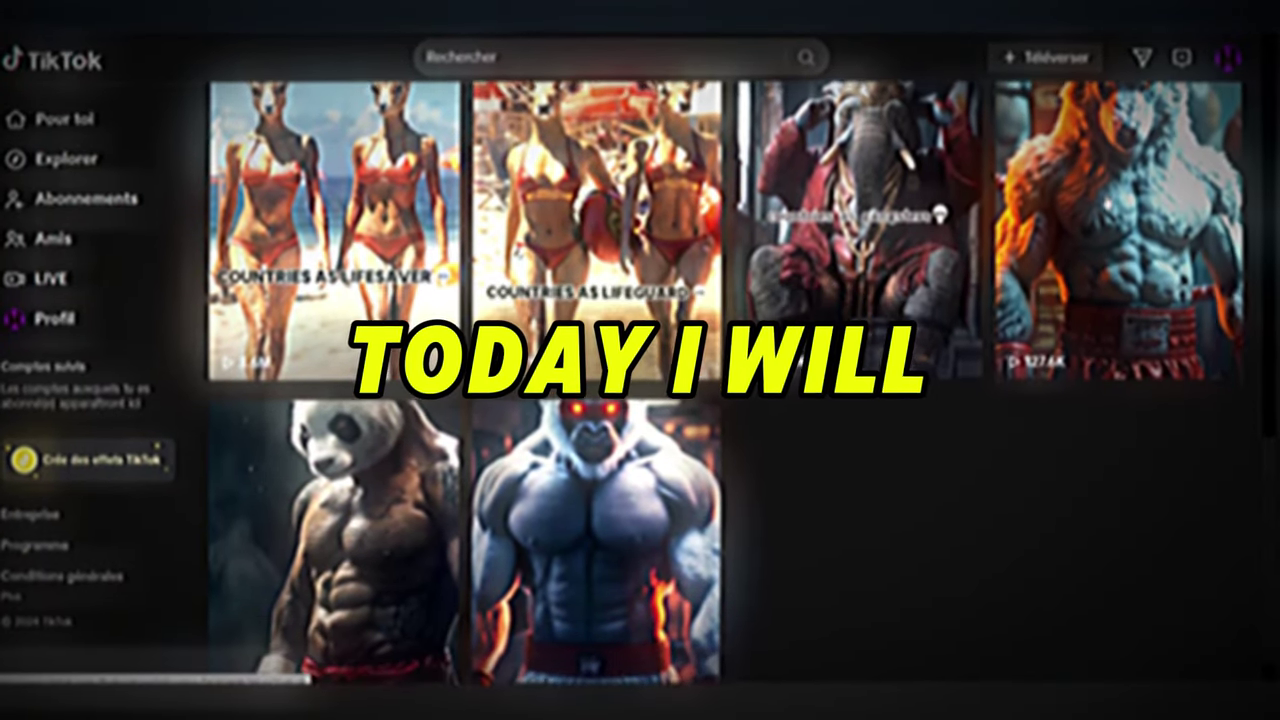
{"action": "scroll", "coordinate": [1110, 197], "scroll_direction": "down", "scroll_amount": 1}
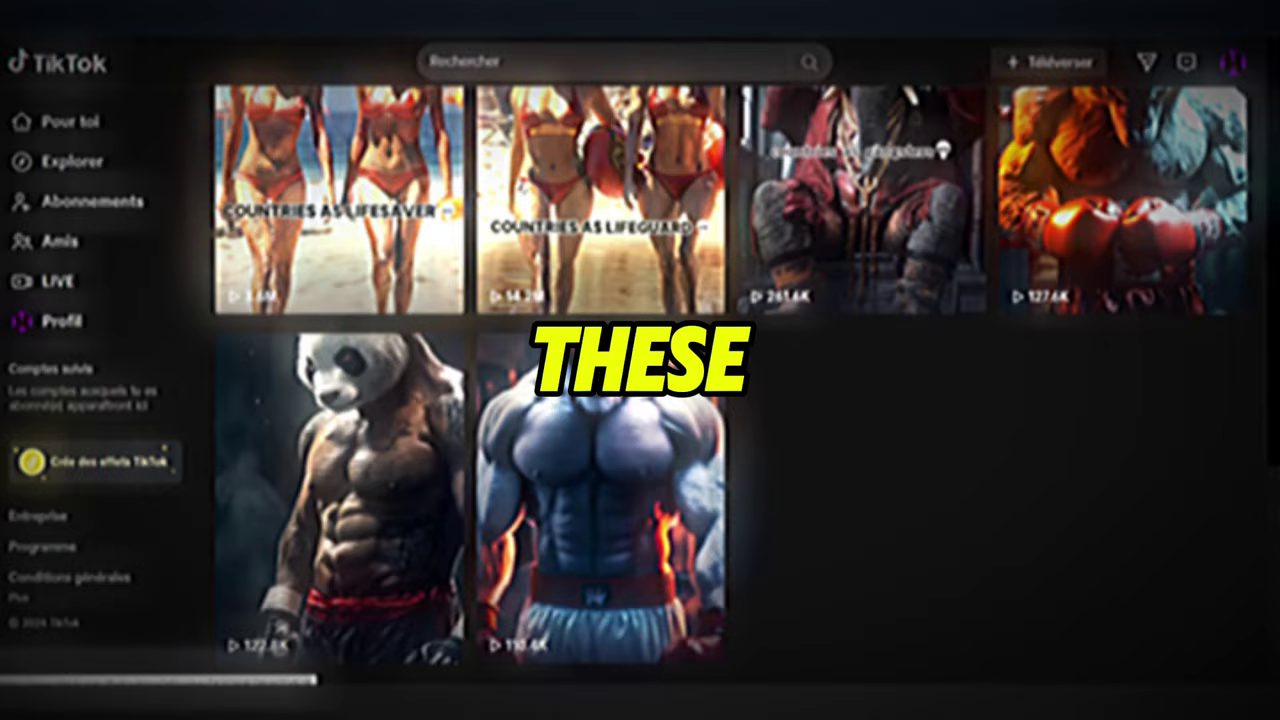
{"action": "scroll", "coordinate": [1104, 196], "scroll_direction": "up", "scroll_amount": 3}
{"action": "scroll", "coordinate": [1096, 208], "scroll_direction": "up", "scroll_amount": 3}
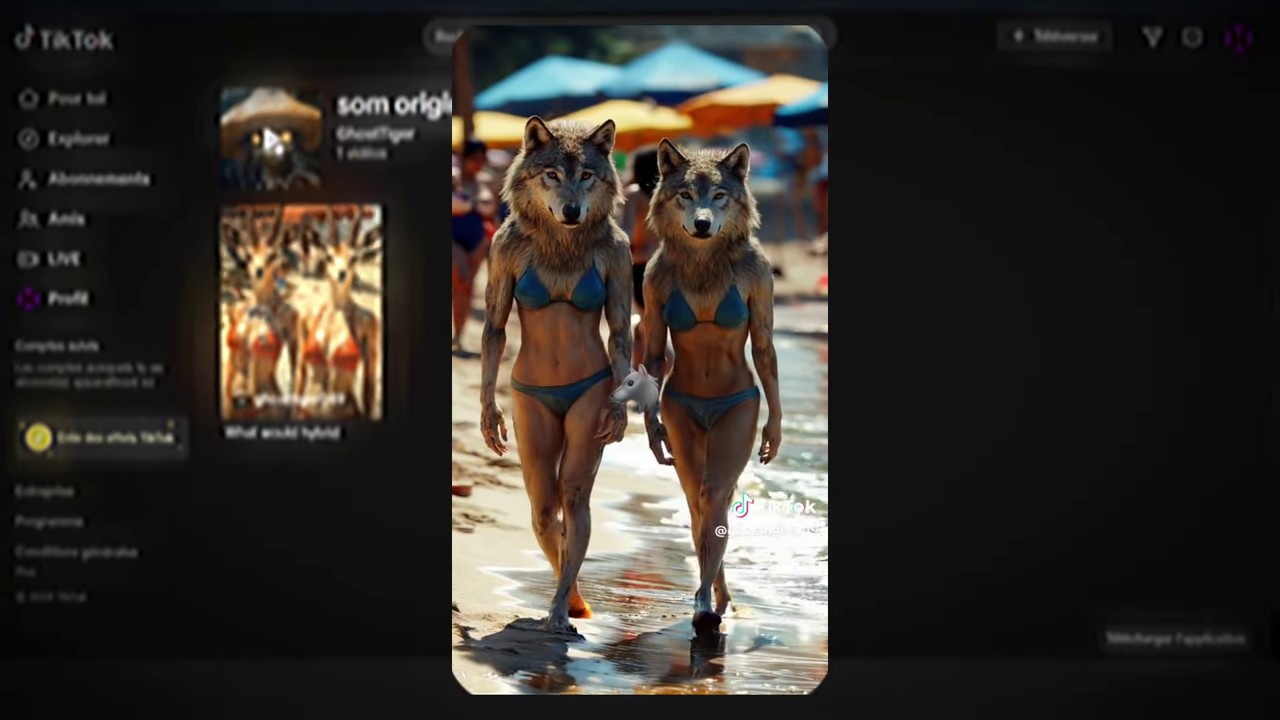
{"action": "left_click", "coordinate": [268, 164]}
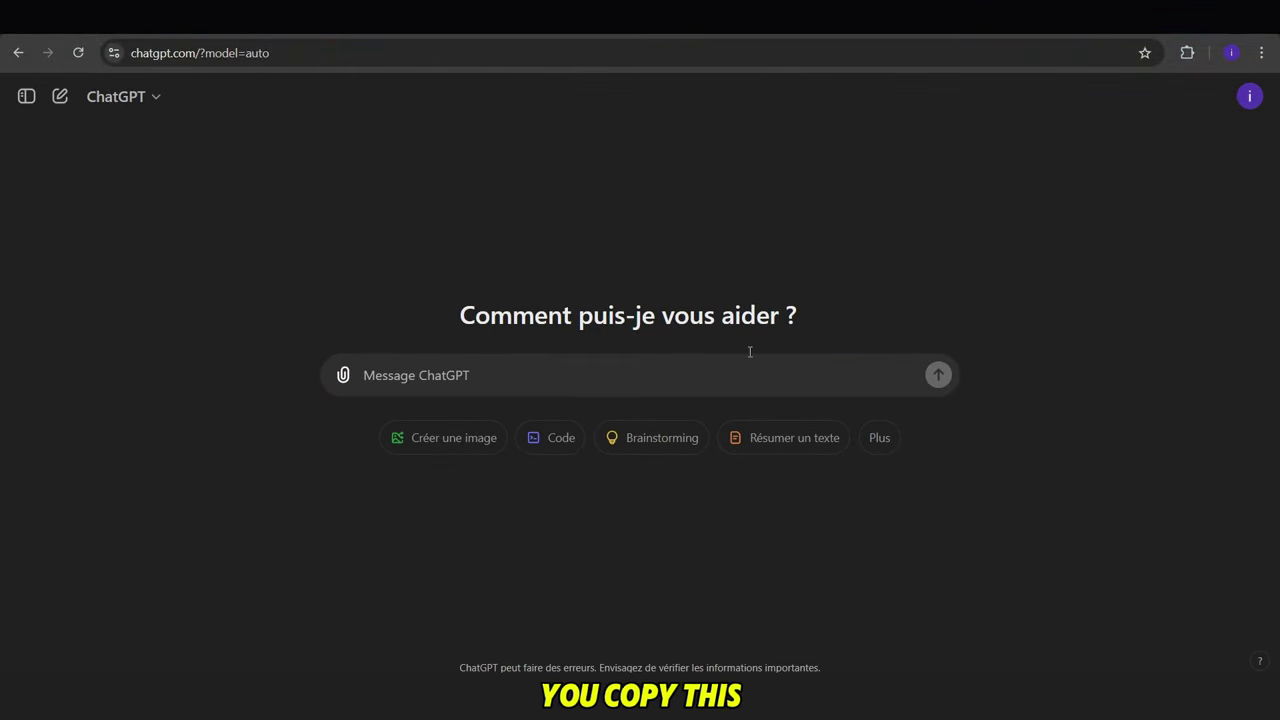
- Copy the request for 10 short country animal-warrior prompts from the text file, send it to ChatGPT and review the answer
{"action": "key", "text": "alt+Tab"}
{"action": "key", "text": "ctrl+a"}
{"action": "key", "text": "ctrl+c"}
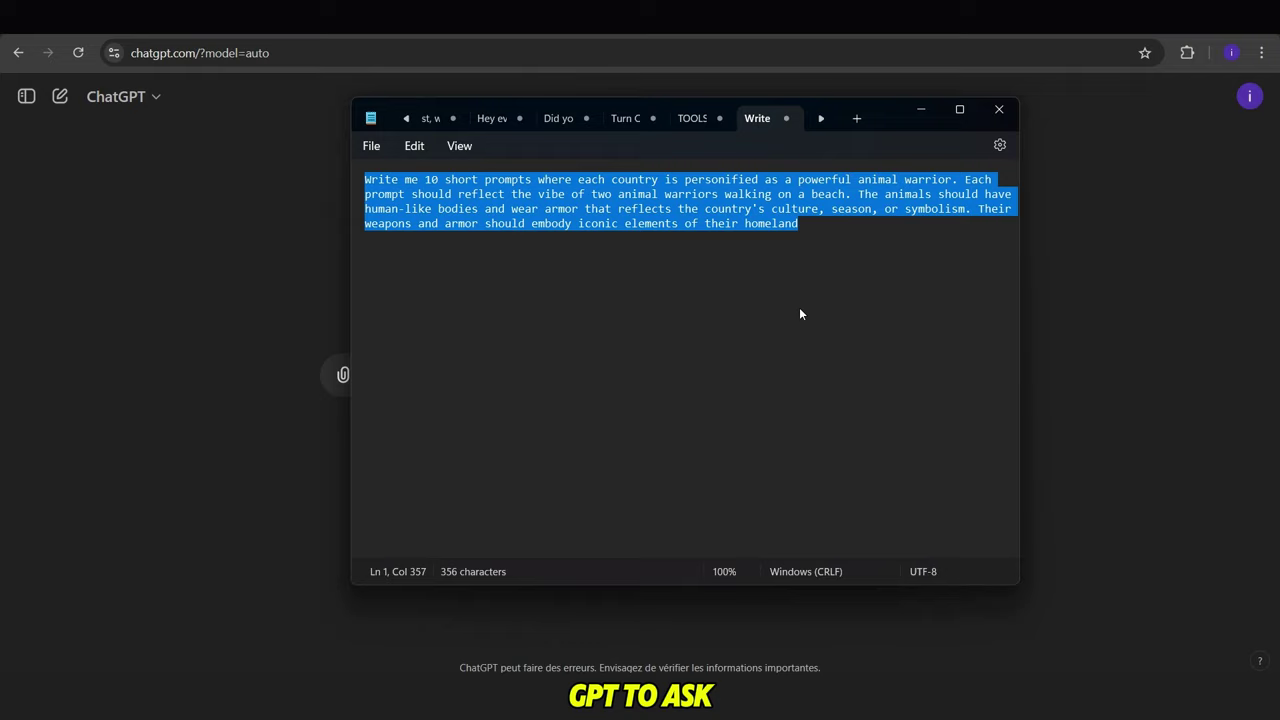
{"action": "key", "text": "alt+Tab"}
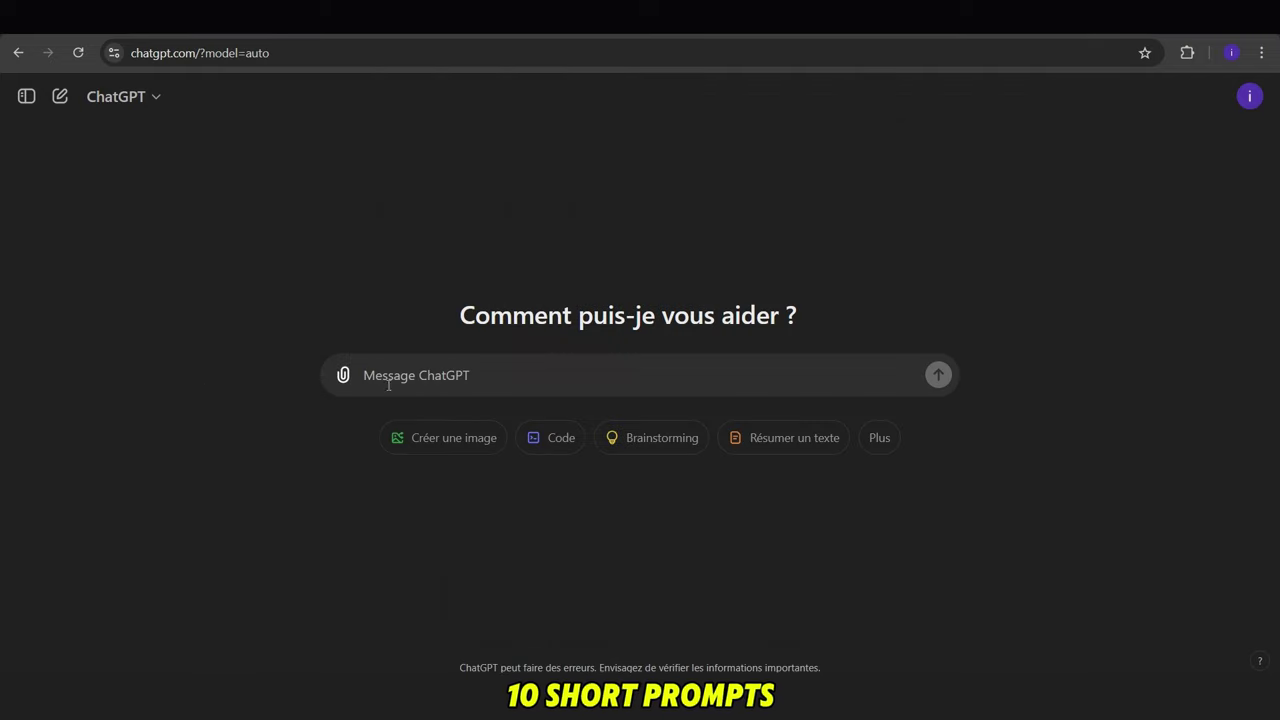
{"action": "key", "text": "ctrl+v"}
{"action": "key", "text": "Return"}
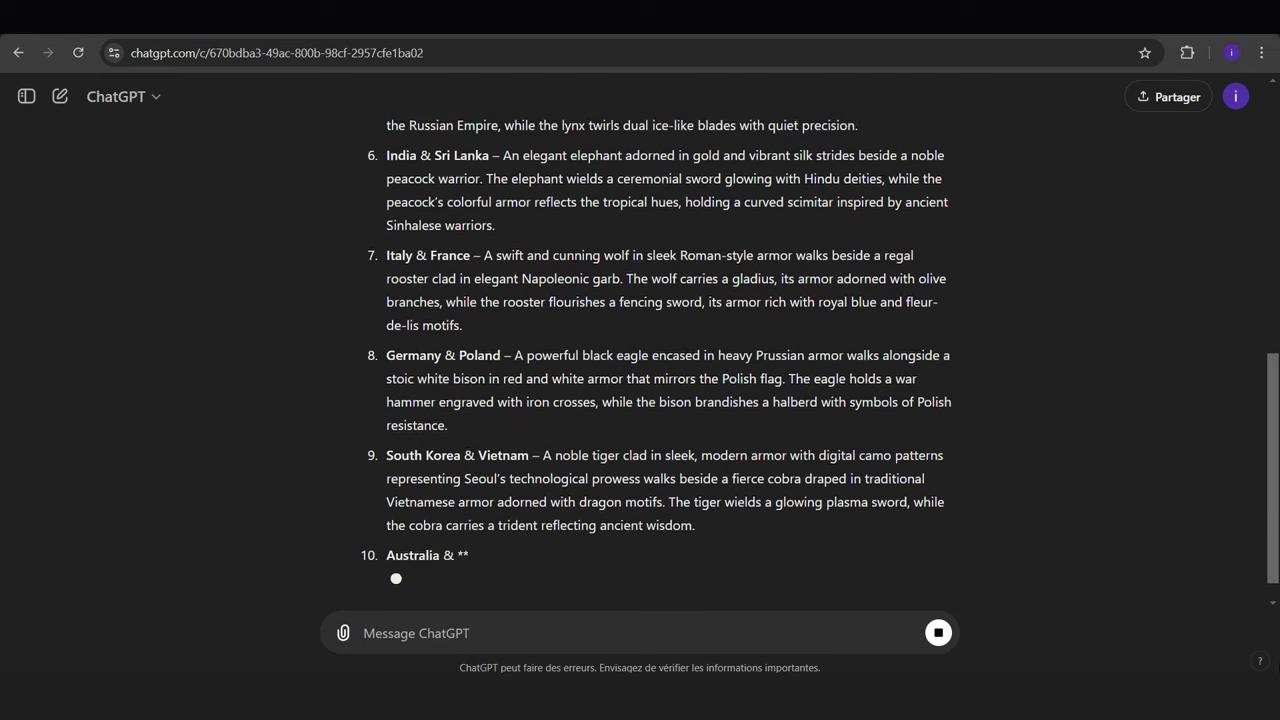
{"action": "scroll", "coordinate": [1276, 401], "scroll_direction": "up", "scroll_amount": 3}
{"action": "scroll", "coordinate": [1276, 401], "scroll_direction": "up", "scroll_amount": 2}
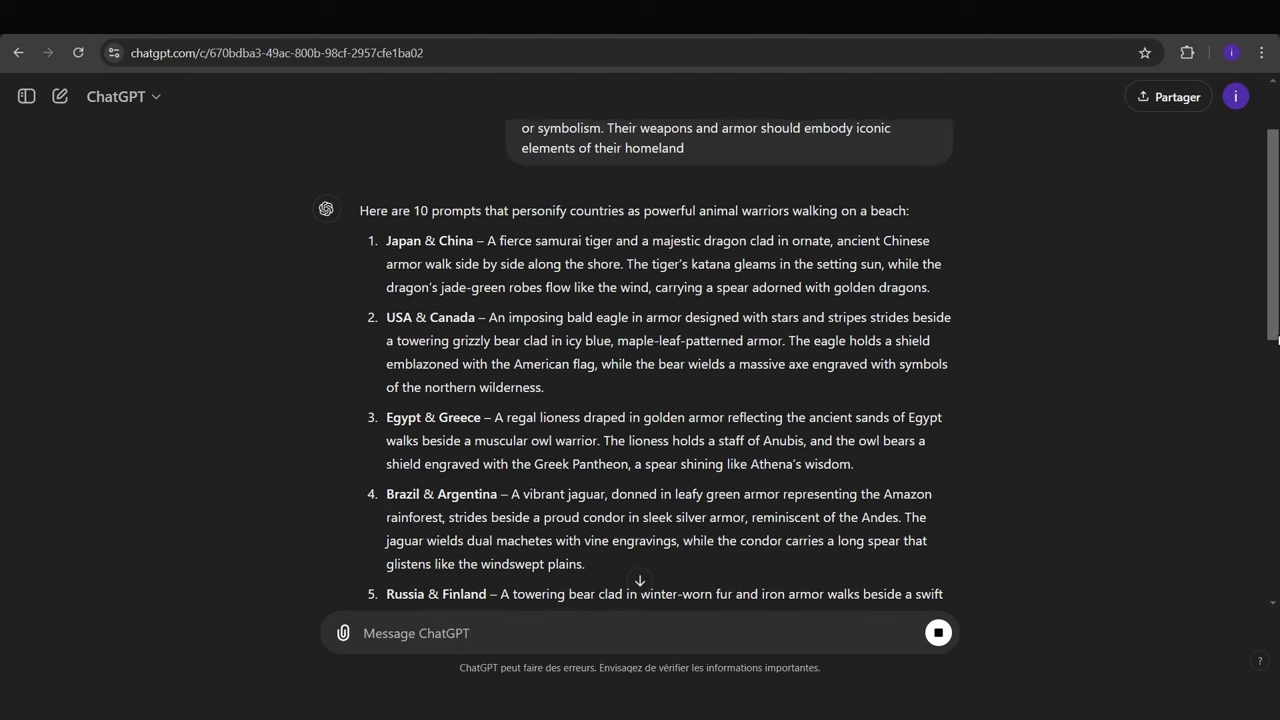
{"action": "left_click_drag", "start_coordinate": [1276, 346], "coordinate": [1276, 349]}
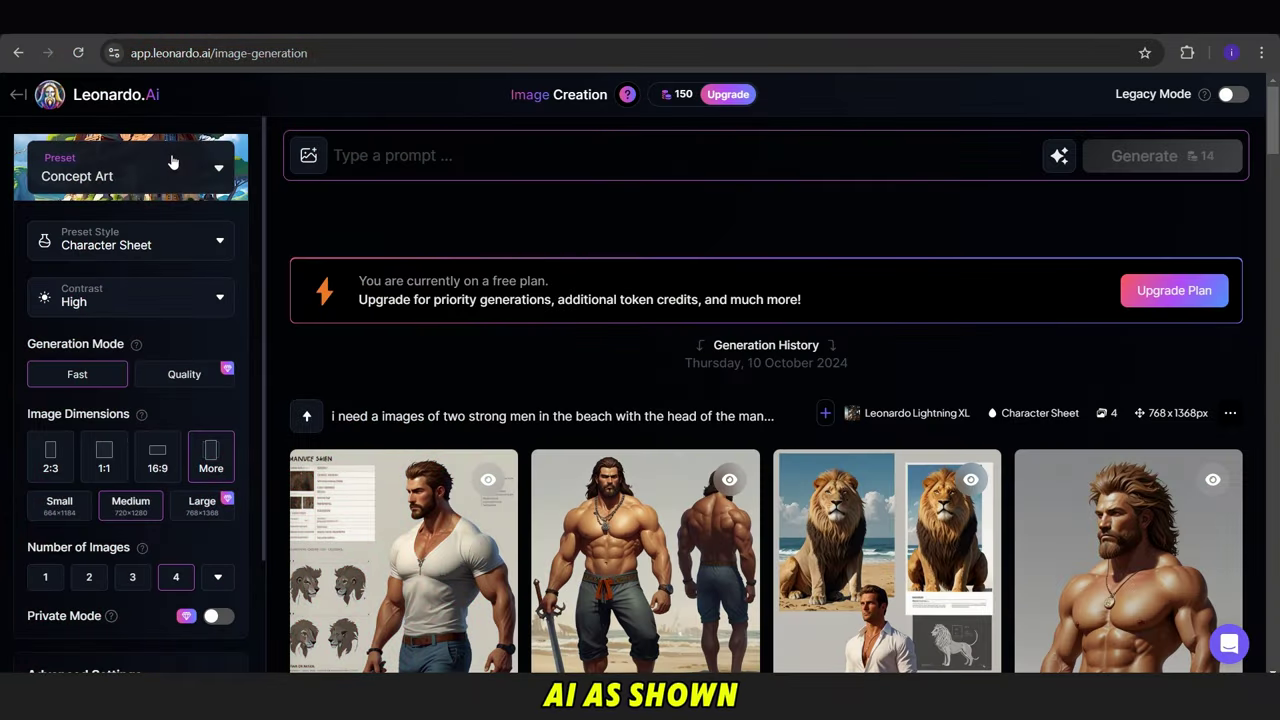
- In Leonardo.Ai image generation, choose the Cinematic Kino preset and the TikTok (9:16) image dimensions
{"action": "left_click", "coordinate": [172, 162]}
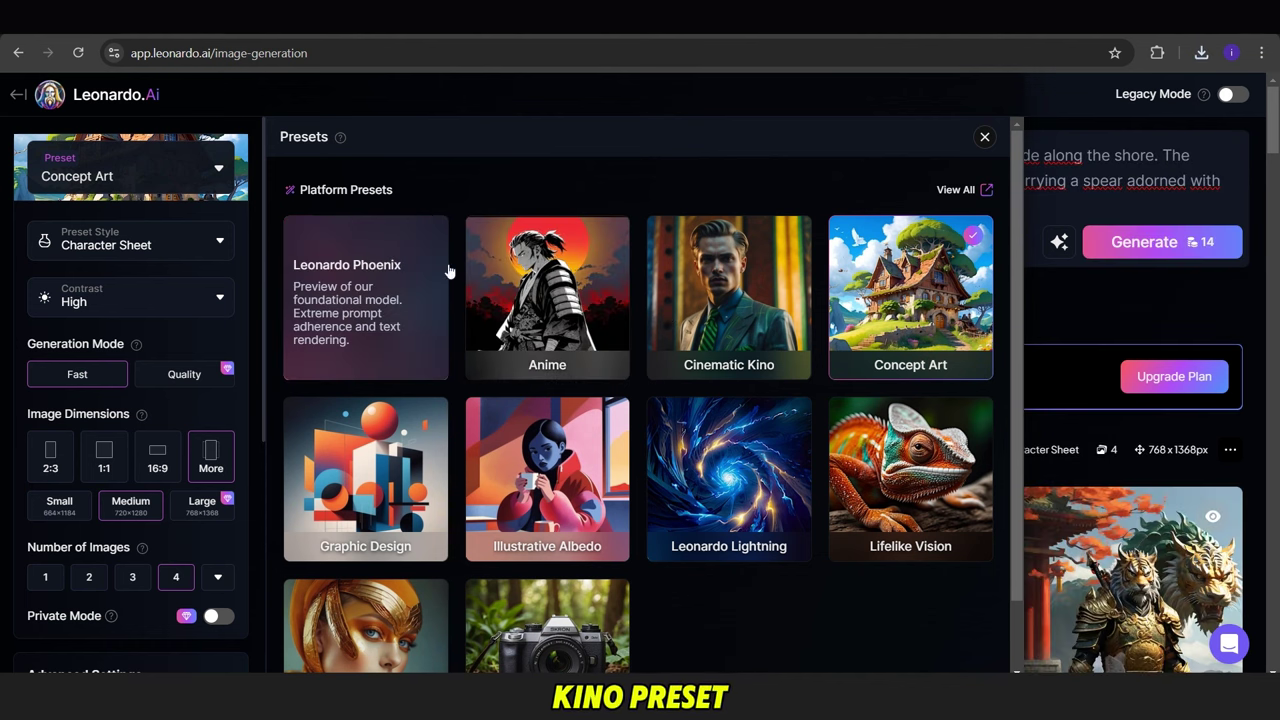
{"action": "left_click", "coordinate": [714, 251]}
{"action": "scroll", "coordinate": [120, 238], "scroll_direction": "down", "scroll_amount": 3}
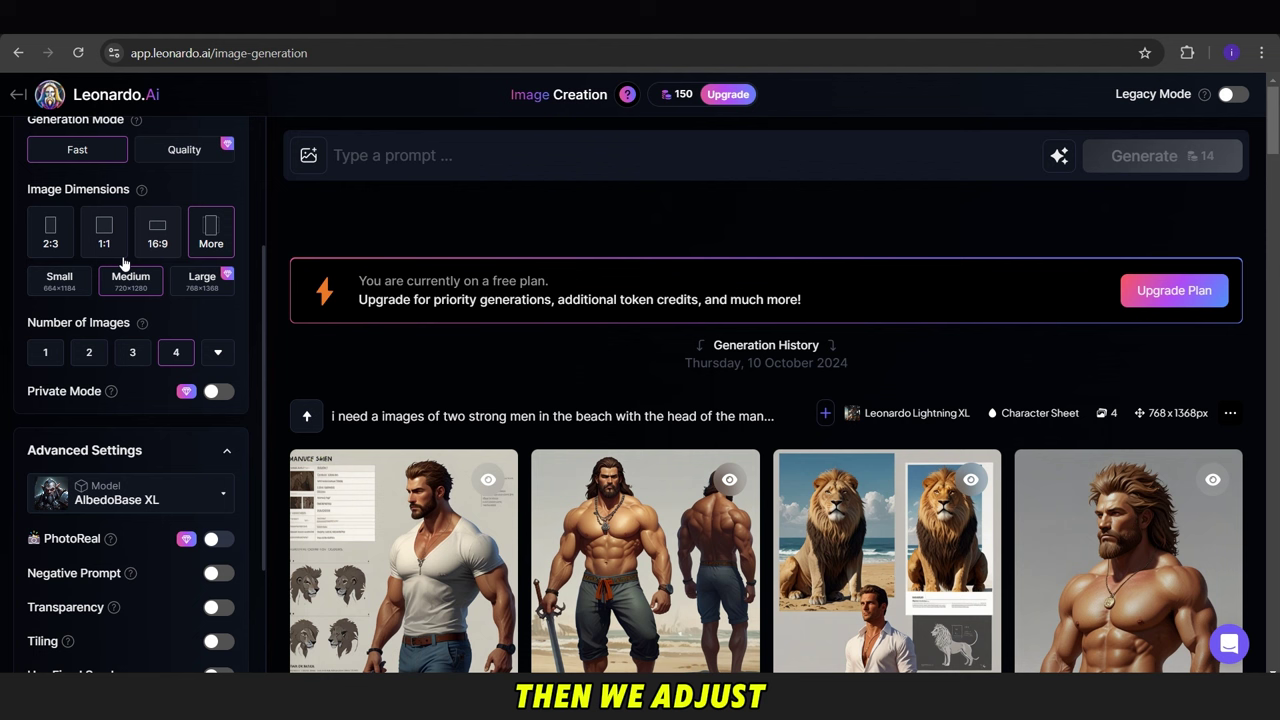
{"action": "left_click", "coordinate": [208, 246]}
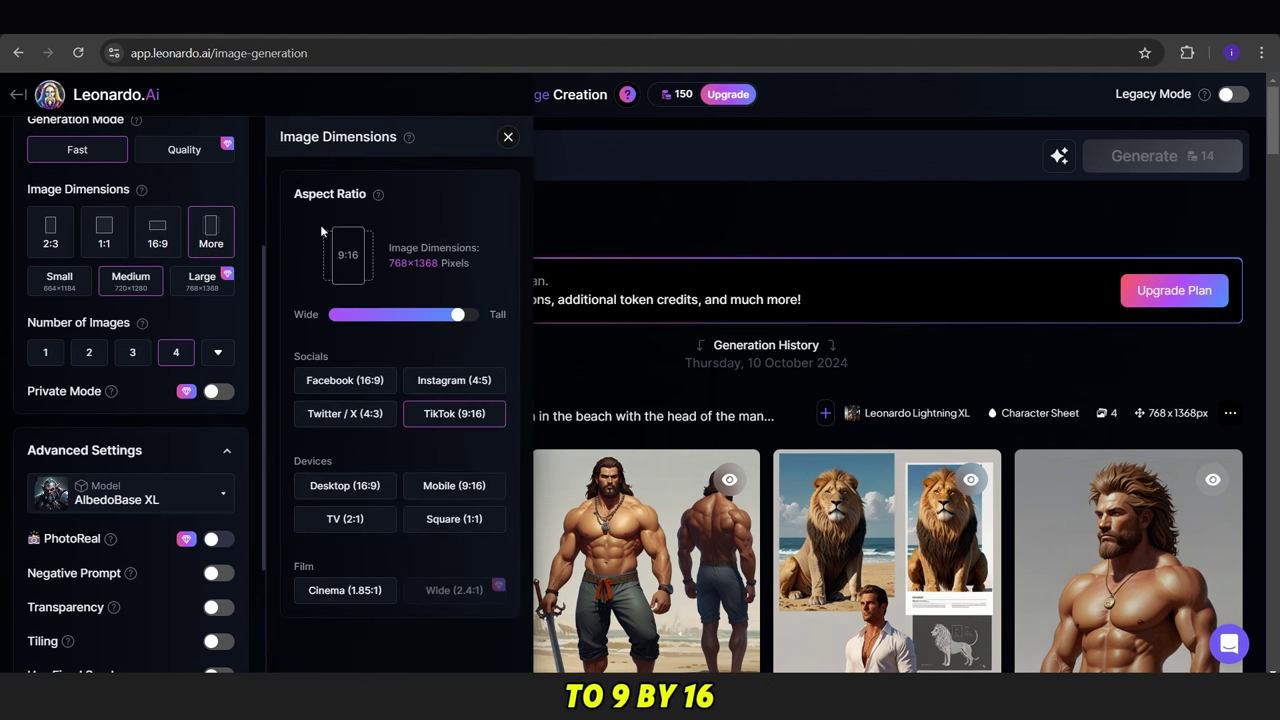
{"action": "left_click", "coordinate": [584, 370]}
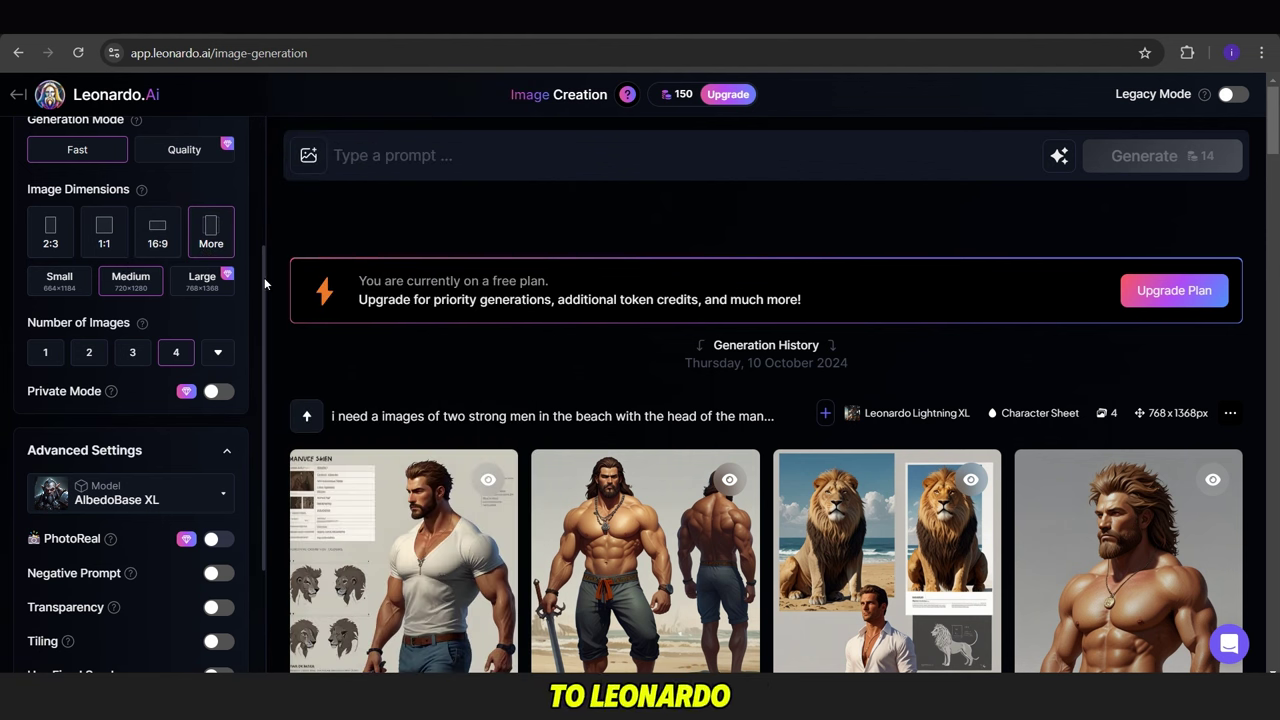
- Set the generation model in the advanced settings to Leonardo Diffusion XL
{"action": "scroll", "coordinate": [264, 277], "scroll_direction": "down", "scroll_amount": 2}
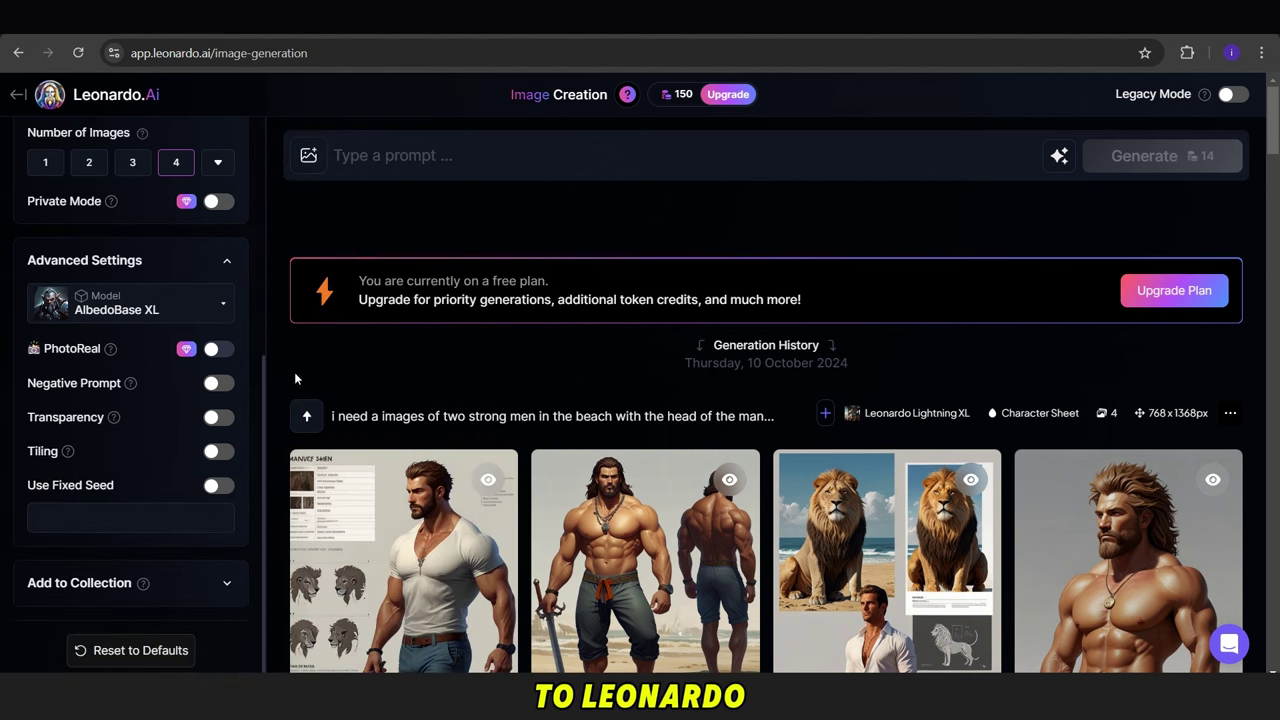
{"action": "left_click", "coordinate": [149, 309]}
{"action": "left_click", "coordinate": [268, 424]}
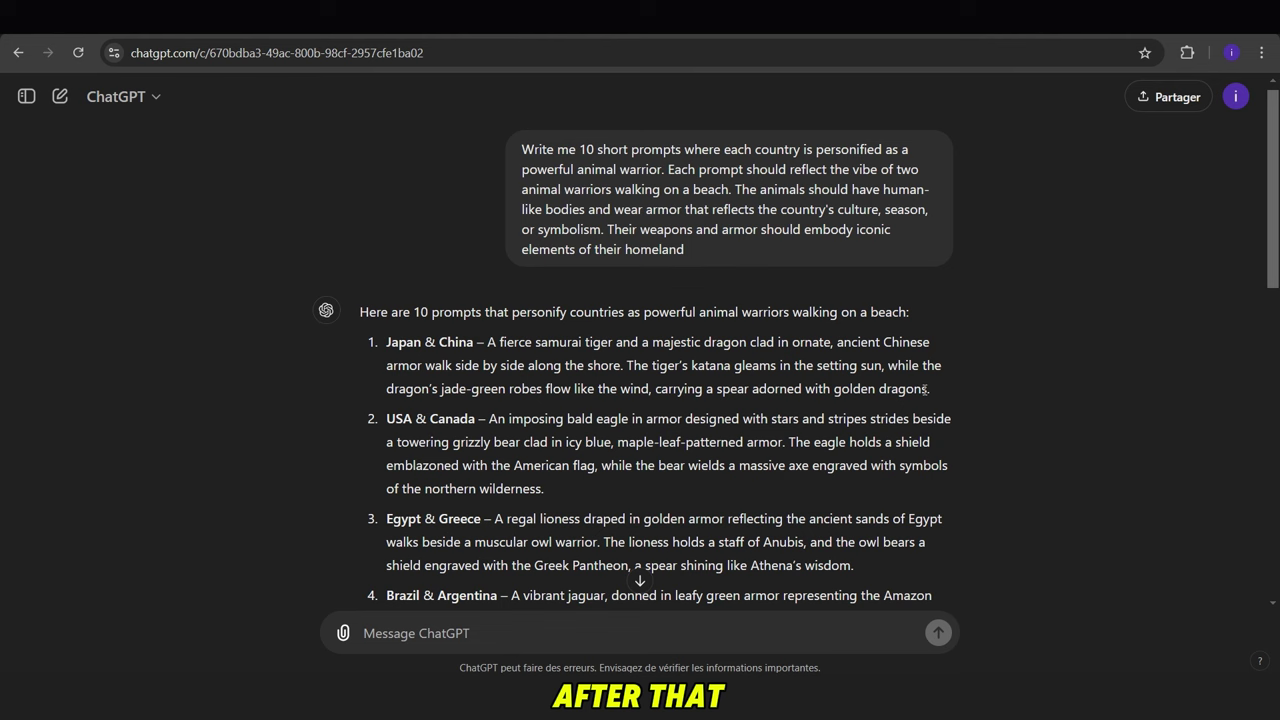
- Copy the Japan & China prompt text from ChatGPT into Leonardo.Ai's prompt and generate its images
{"action": "left_click_drag", "start_coordinate": [924, 390], "coordinate": [488, 338]}
{"action": "key", "text": "ctrl+c"}
{"action": "key", "text": "ctrl+Tab"}
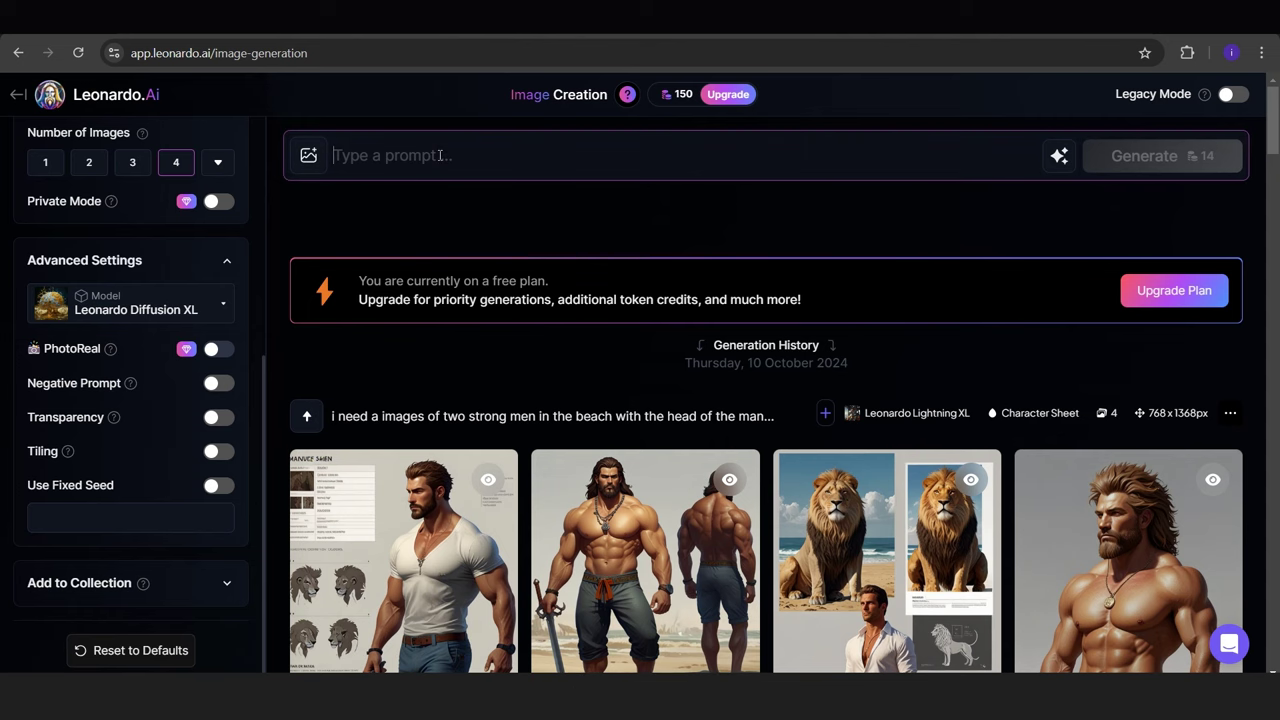
{"action": "key", "text": "ctrl+v"}
{"action": "left_click", "coordinate": [1150, 242]}
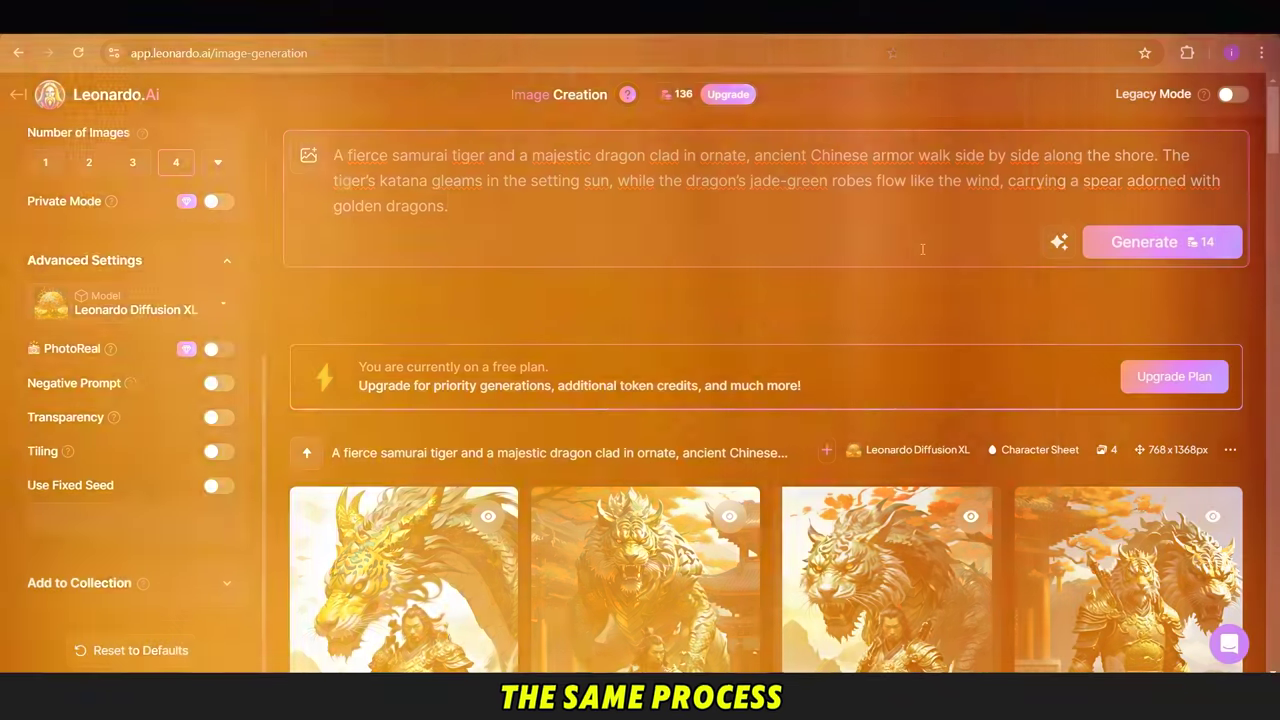
{"action": "scroll", "coordinate": [922, 300], "scroll_direction": "down", "scroll_amount": 3}
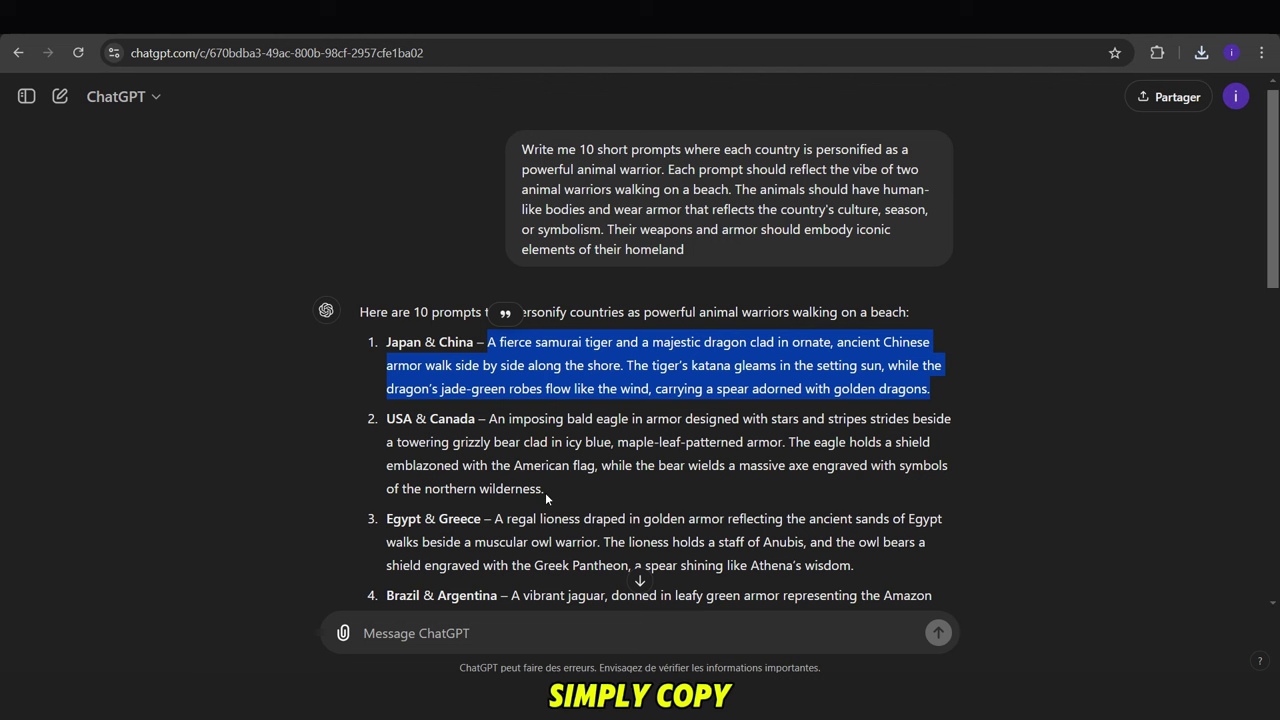
- Copy the USA & Canada prompt from ChatGPT, replace the Leonardo.Ai prompt with it and generate the images
{"action": "left_click_drag", "start_coordinate": [546, 494], "coordinate": [487, 418]}
{"action": "key", "text": "ctrl+c"}
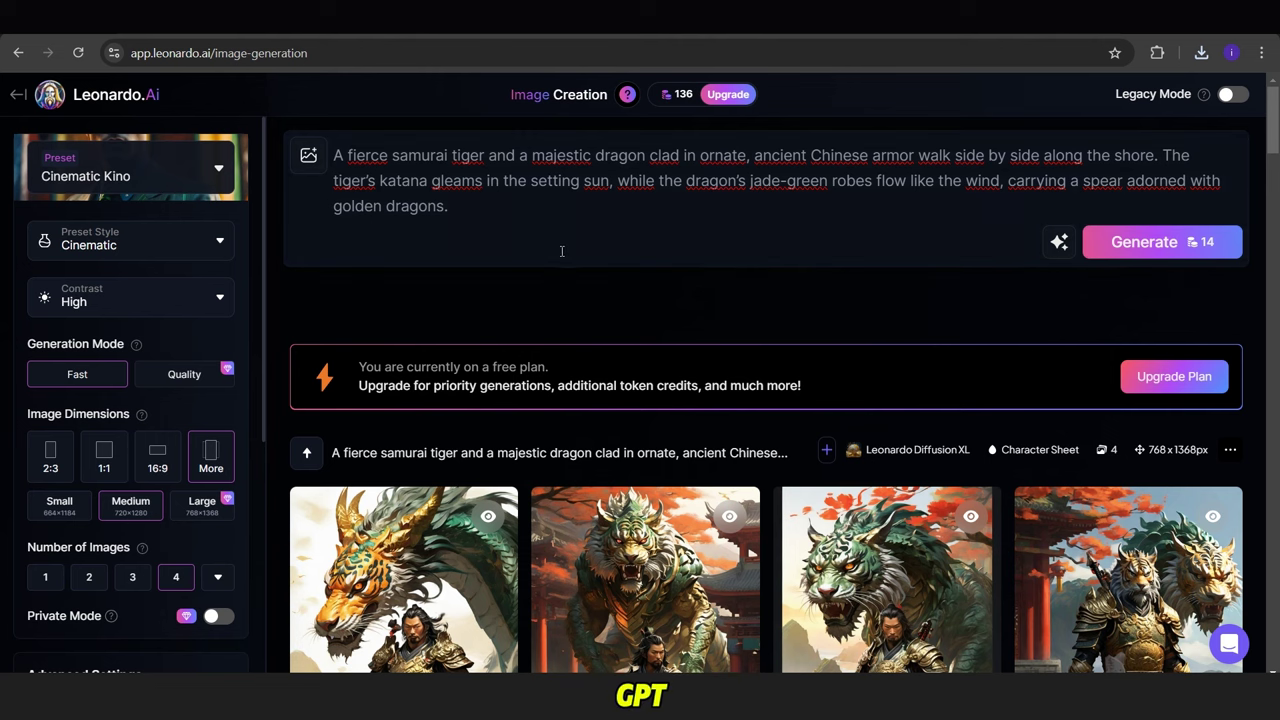
{"action": "key", "text": "ctrl+a"}
{"action": "key", "text": "ctrl+v"}
{"action": "left_click", "coordinate": [1160, 242]}
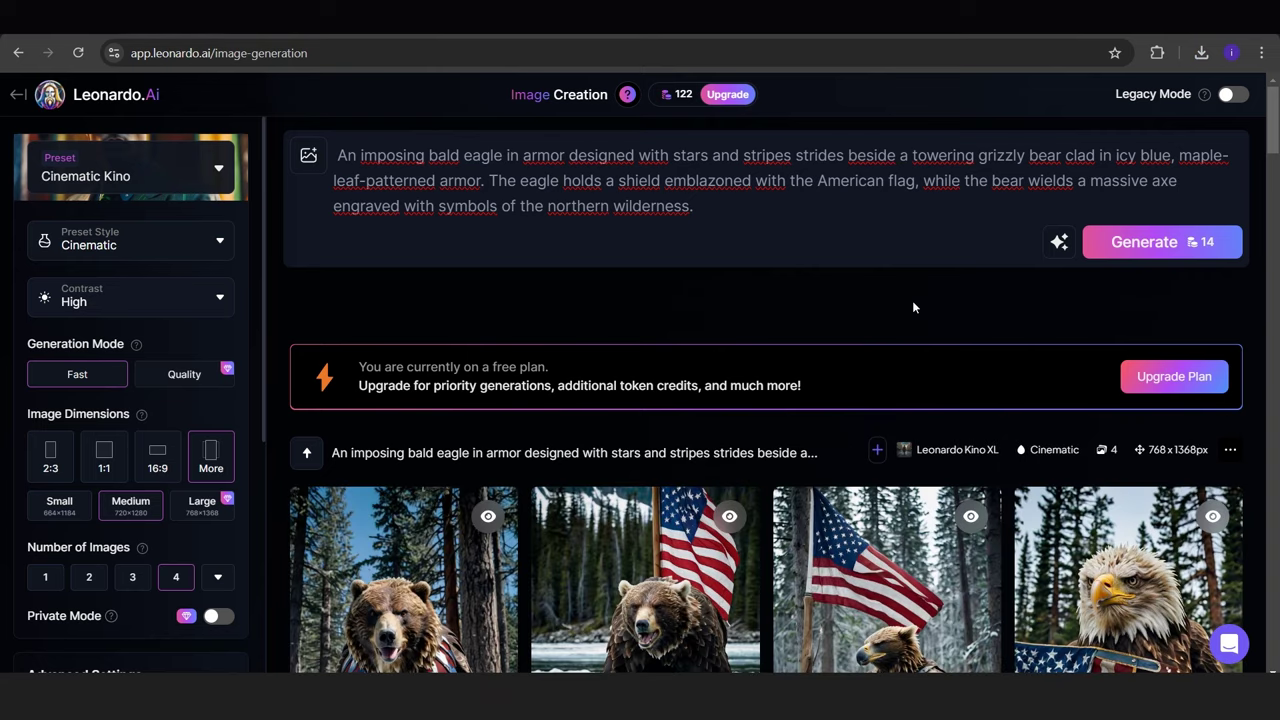
- Replace the prompt with the Egypt & Greece one about the regal lioness and owl warrior, and generate the images
{"action": "scroll", "coordinate": [912, 307], "scroll_direction": "down", "scroll_amount": 3}
{"action": "left_click", "coordinate": [802, 587]}
{"action": "scroll", "coordinate": [800, 400], "scroll_direction": "up", "scroll_amount": 3}
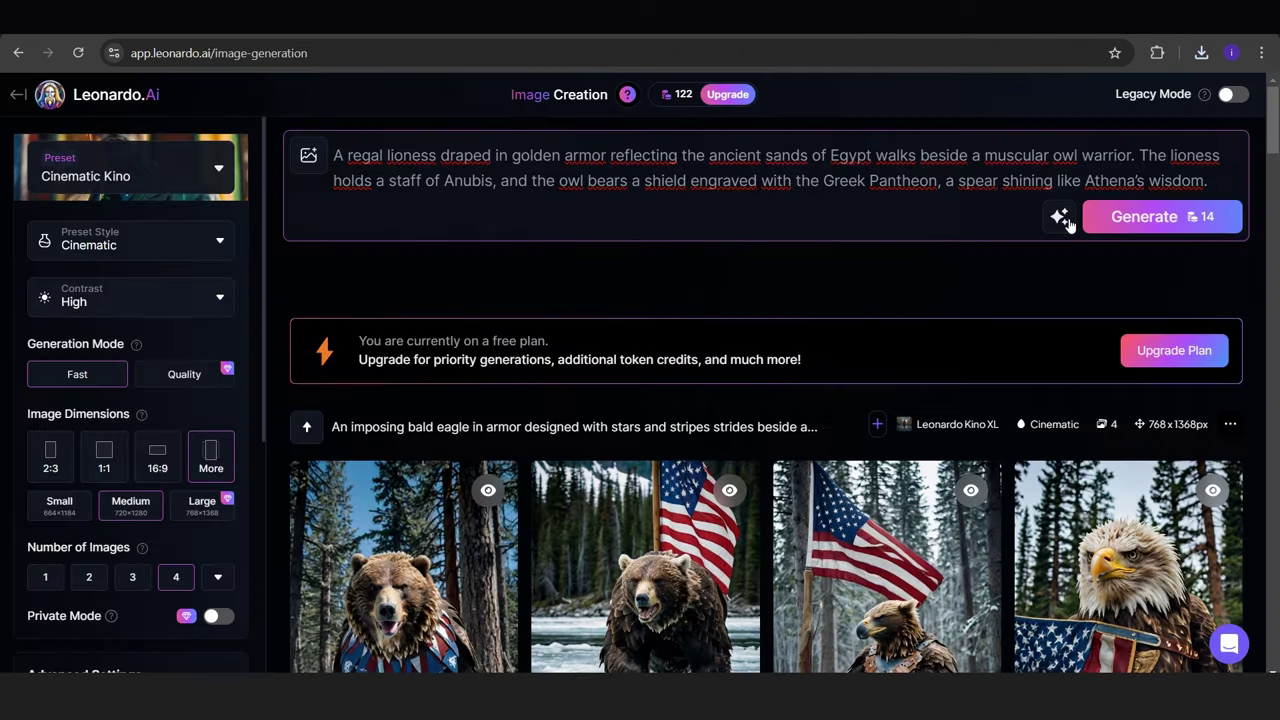
{"action": "left_click", "coordinate": [1163, 216]}
- Examine the generated image sets for each country prompt in the generation history
{"action": "scroll", "coordinate": [766, 266], "scroll_direction": "down", "scroll_amount": 3}
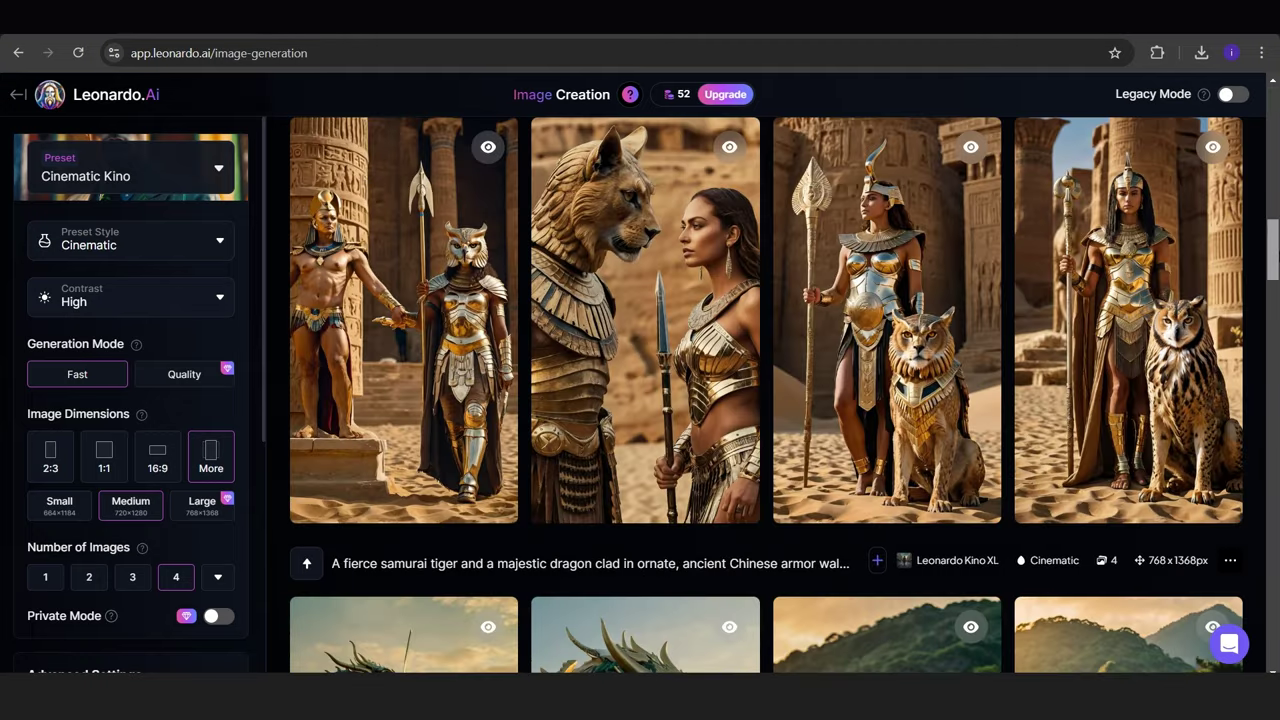
{"action": "scroll", "coordinate": [766, 380], "scroll_direction": "down", "scroll_amount": 1}
{"action": "scroll", "coordinate": [766, 394], "scroll_direction": "down", "scroll_amount": 18}
{"action": "scroll", "coordinate": [766, 394], "scroll_direction": "up", "scroll_amount": 9}
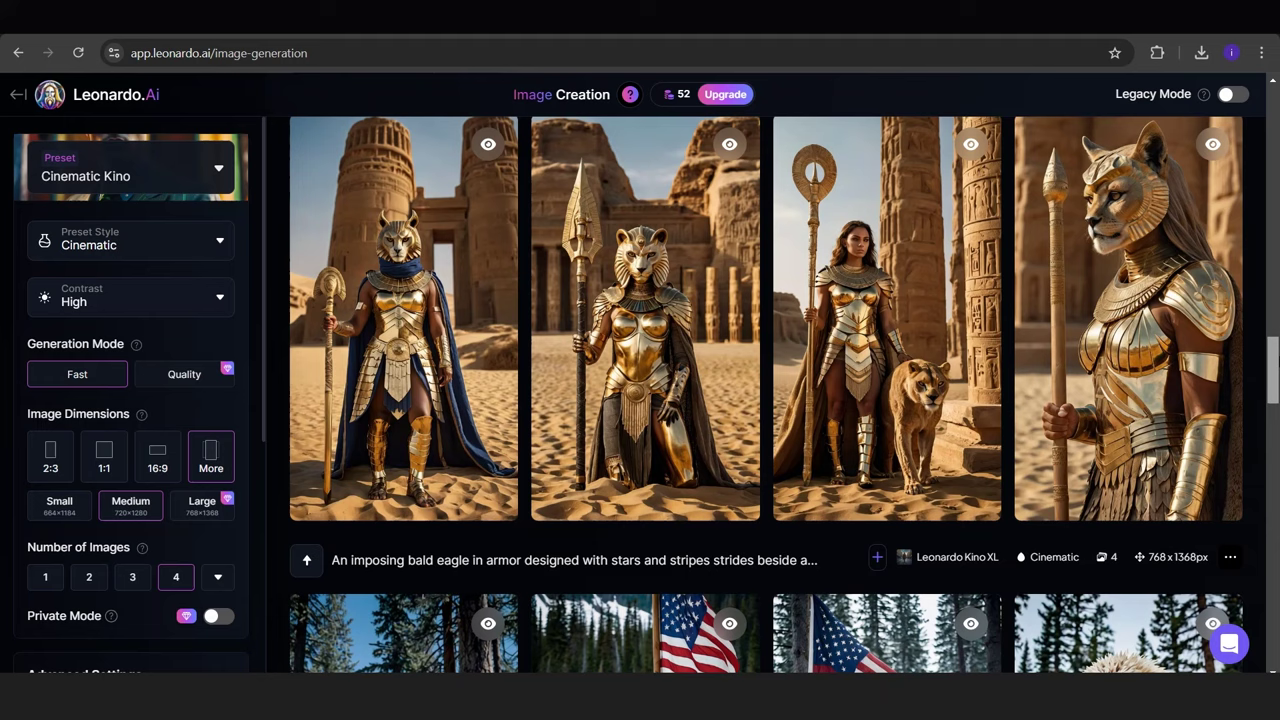
{"action": "left_click", "coordinate": [561, 571]}
{"action": "scroll", "coordinate": [640, 400], "scroll_direction": "up", "scroll_amount": 10}
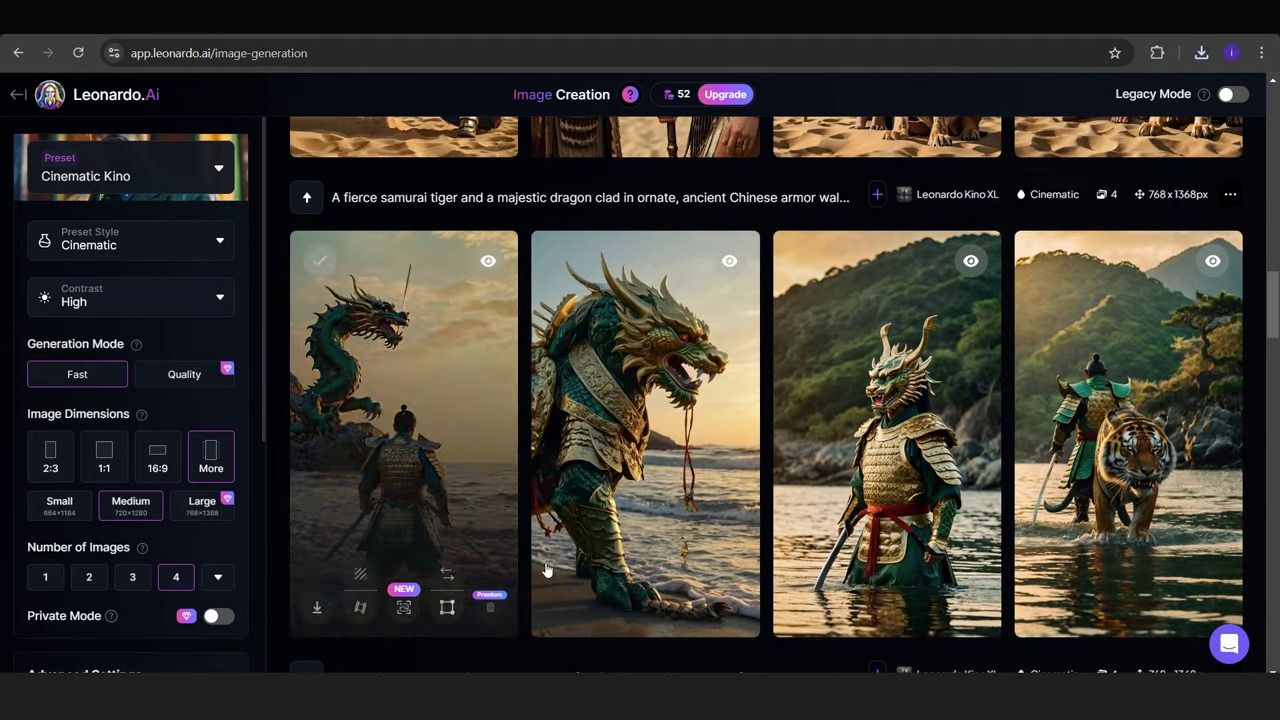
{"action": "scroll", "coordinate": [1227, 228], "scroll_direction": "up", "scroll_amount": 8}
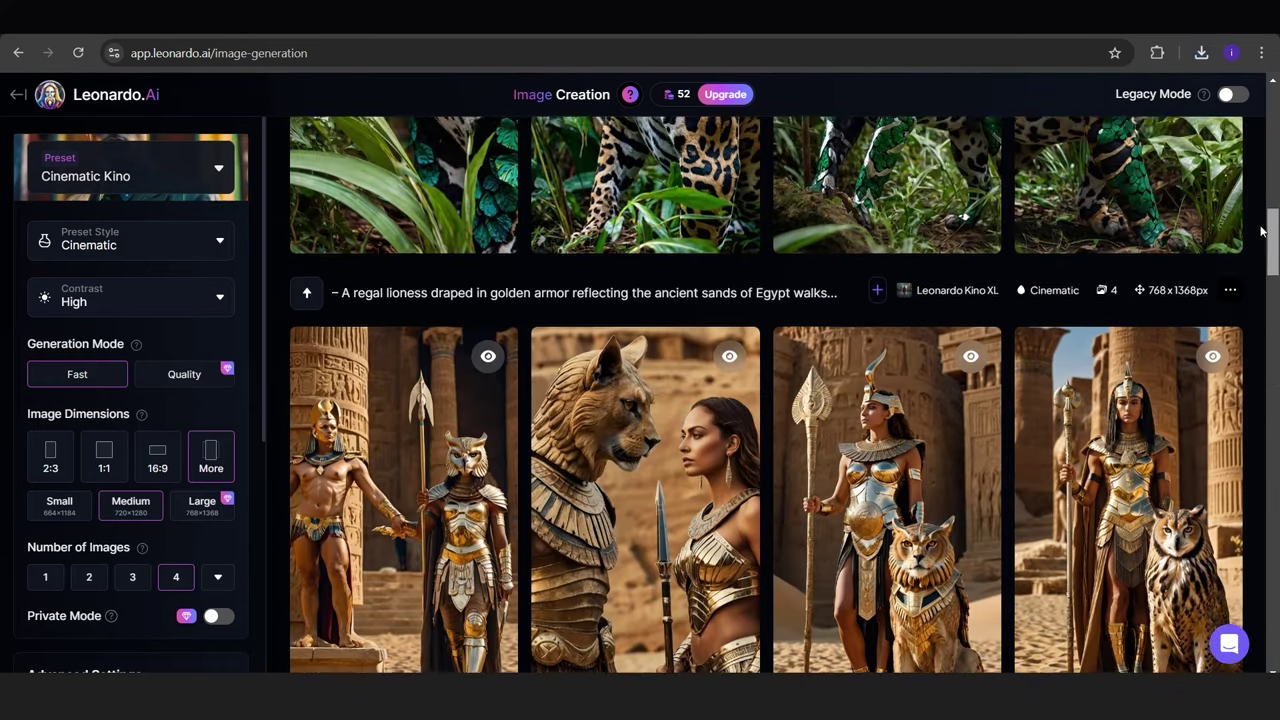
{"action": "scroll", "coordinate": [1227, 228], "scroll_direction": "down", "scroll_amount": 4}
{"action": "scroll", "coordinate": [1227, 228], "scroll_direction": "down", "scroll_amount": 6}
- Enter the Italy & France prompt about the wolf in Roman-style armor and the regal rooster, and generate the images
{"action": "scroll", "coordinate": [650, 220], "scroll_direction": "up", "scroll_amount": 12}
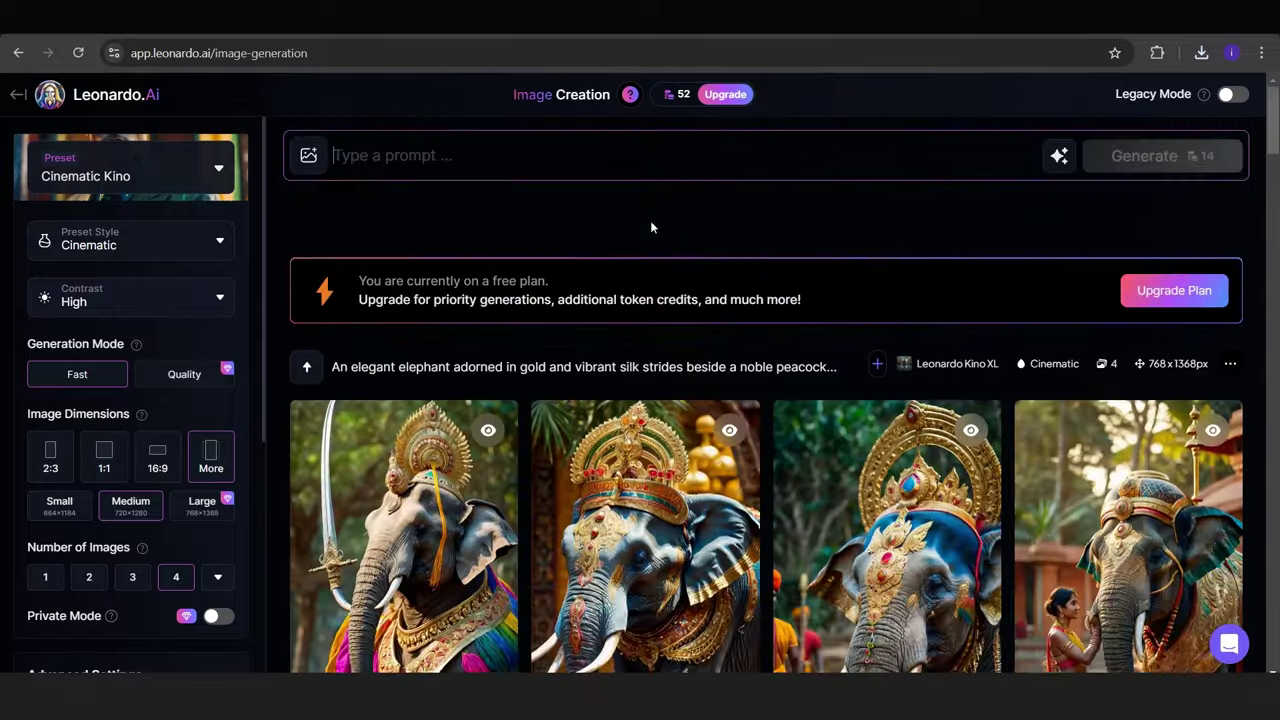
{"action": "key", "text": "alt+Tab"}
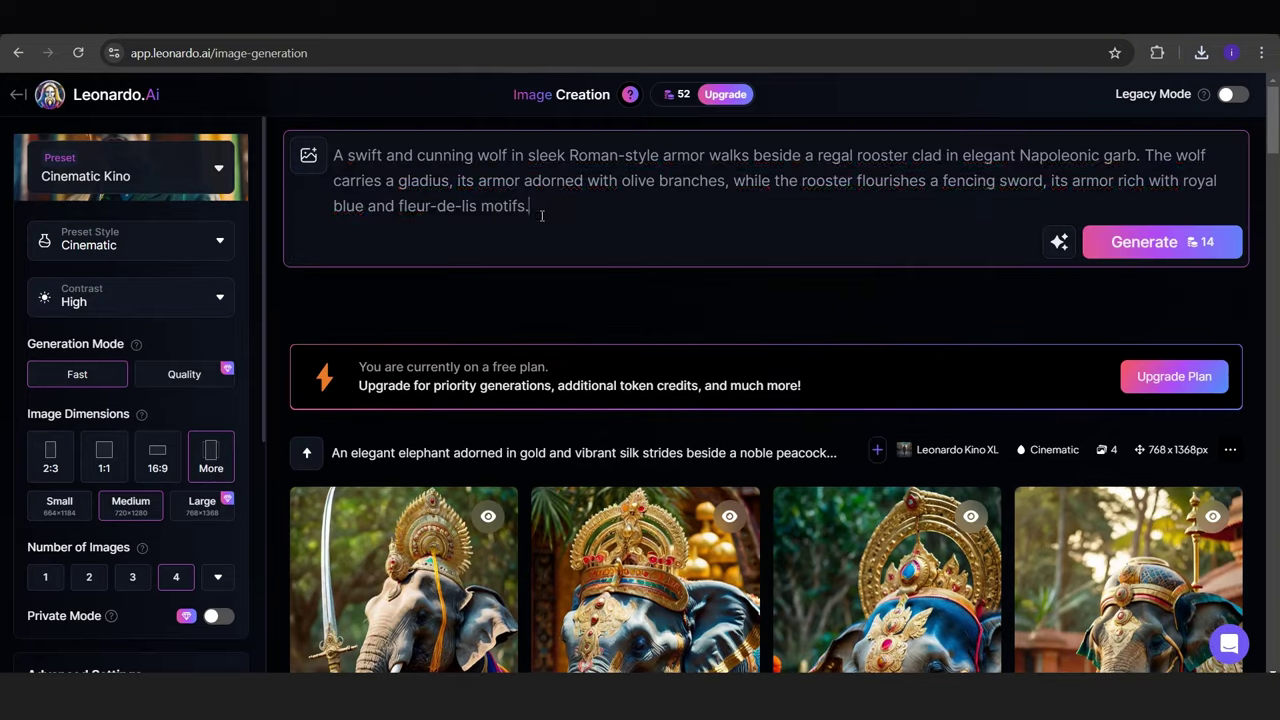
{"action": "key", "text": "Return"}
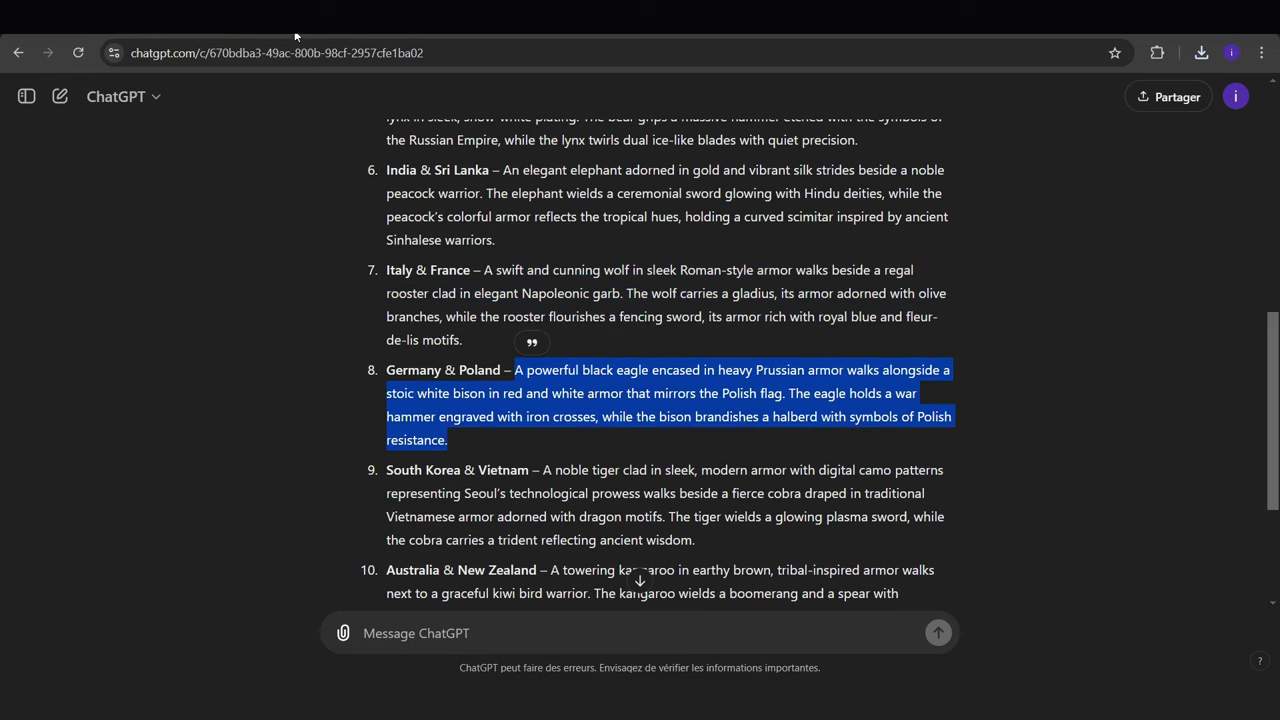
- Replace the prompt with the Germany & Poland one, append "i need them look like body s of human" and generate the images
{"action": "key", "text": "ctrl+a"}
{"action": "type", "text": "A powerful black eagle encased in heavy Prussian armor walks alongside a stoic white bison in red and white armor that mirrors the Polish flag. The eagle holds a war hammer engraved with iron crosses, while the bison brandishes a halberd with symbols of Polish resistance."}
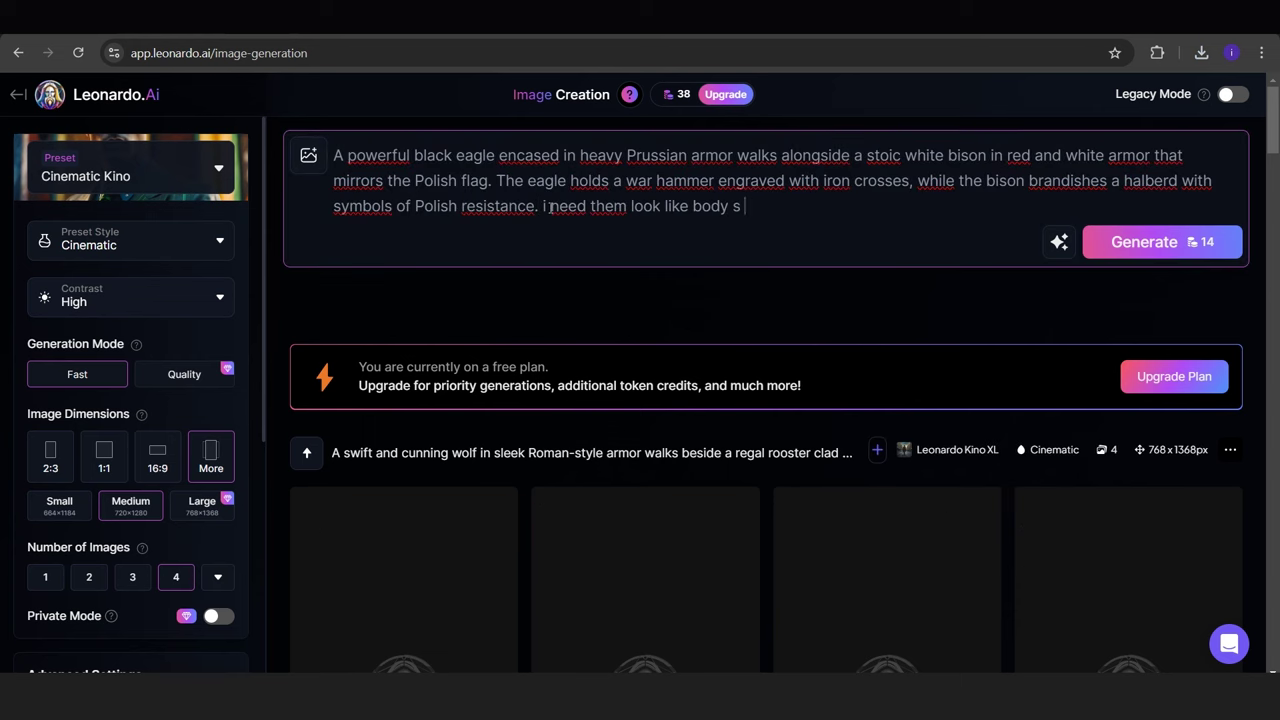
{"action": "type", "text": "of human"}
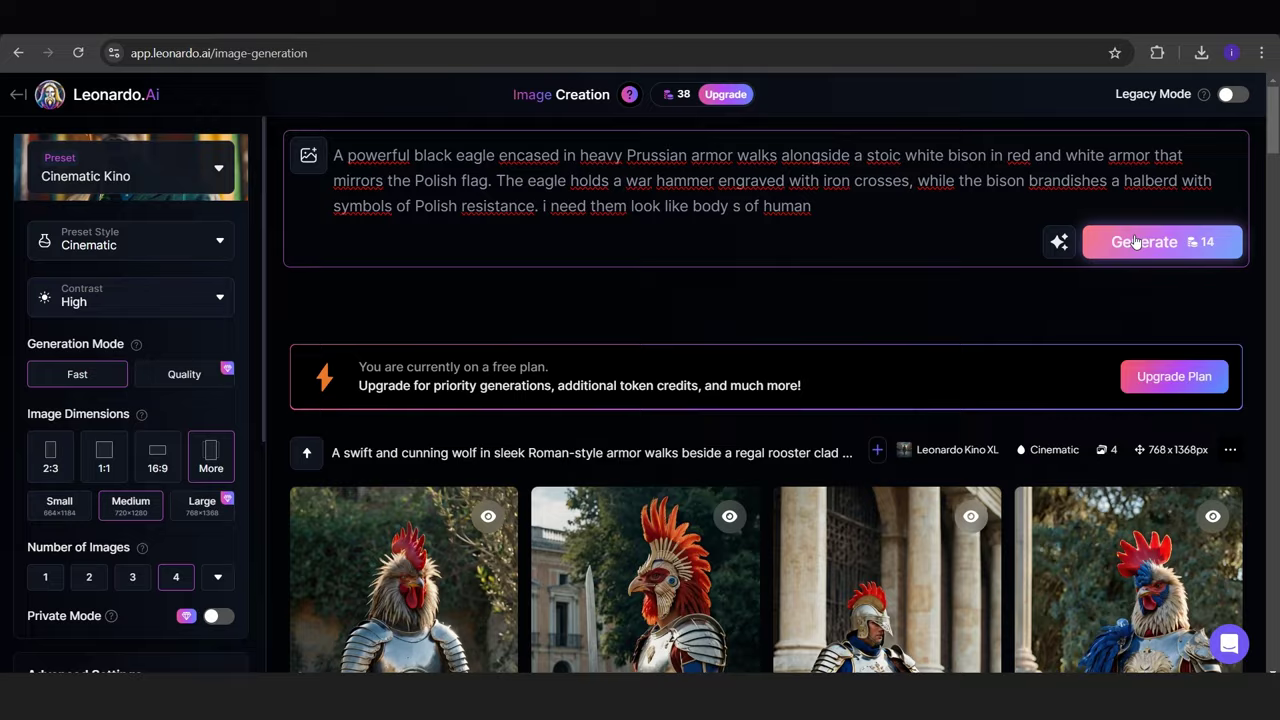
{"action": "left_click", "coordinate": [1131, 243]}
- Check the ChatGPT prompt list, return to Leonardo.Ai and close the token upgrade offer
{"action": "left_click_drag", "start_coordinate": [1273, 130], "coordinate": [1275, 170]}
{"action": "left_click", "coordinate": [560, 491]}
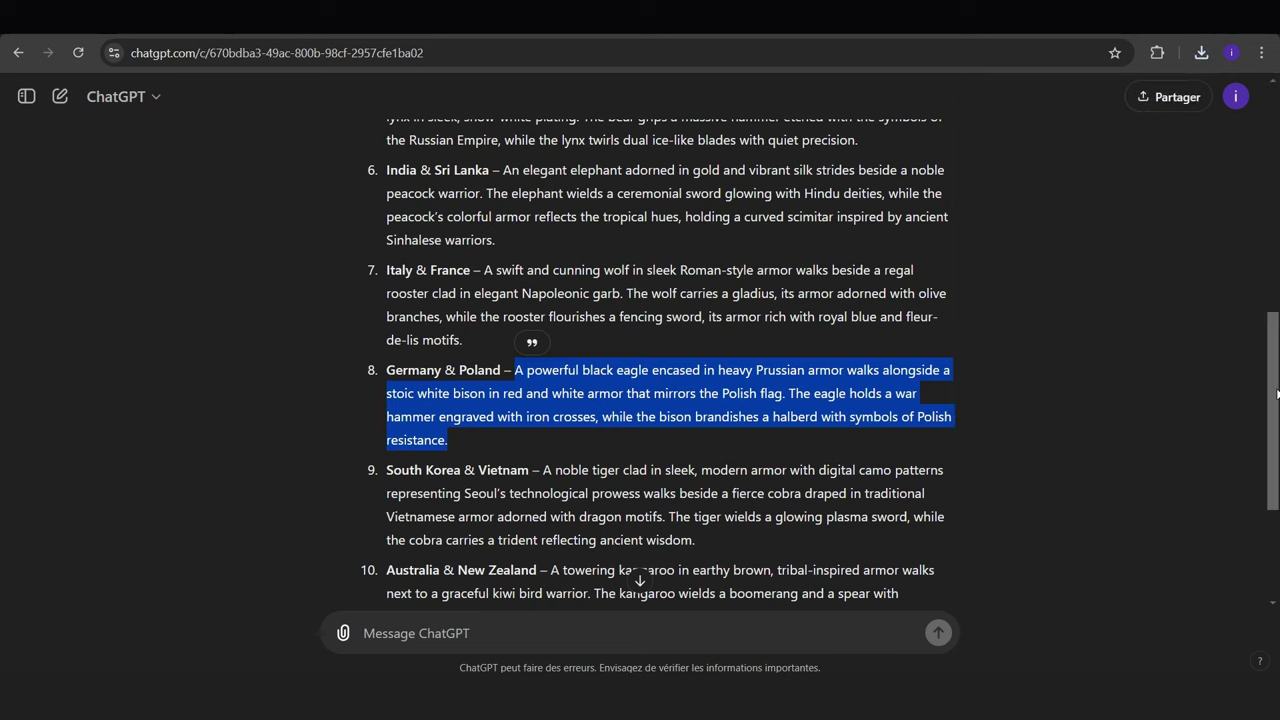
{"action": "left_click", "coordinate": [803, 553]}
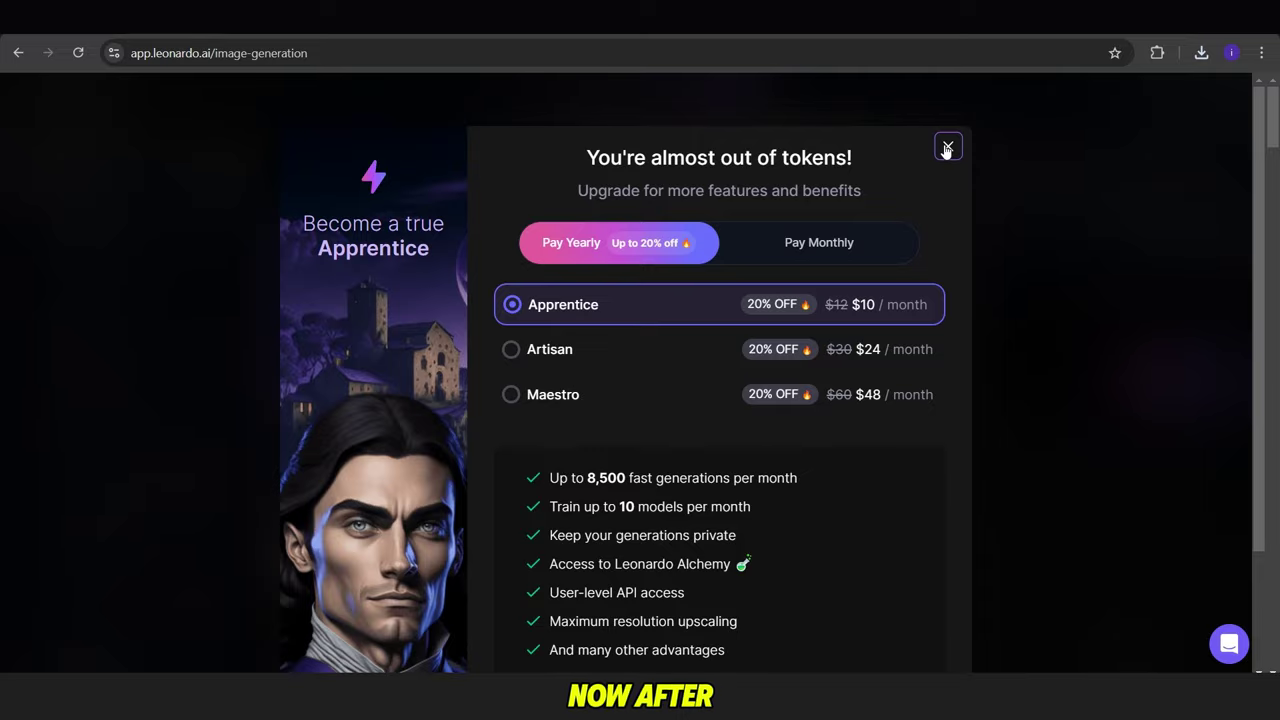
{"action": "left_click", "coordinate": [947, 148]}
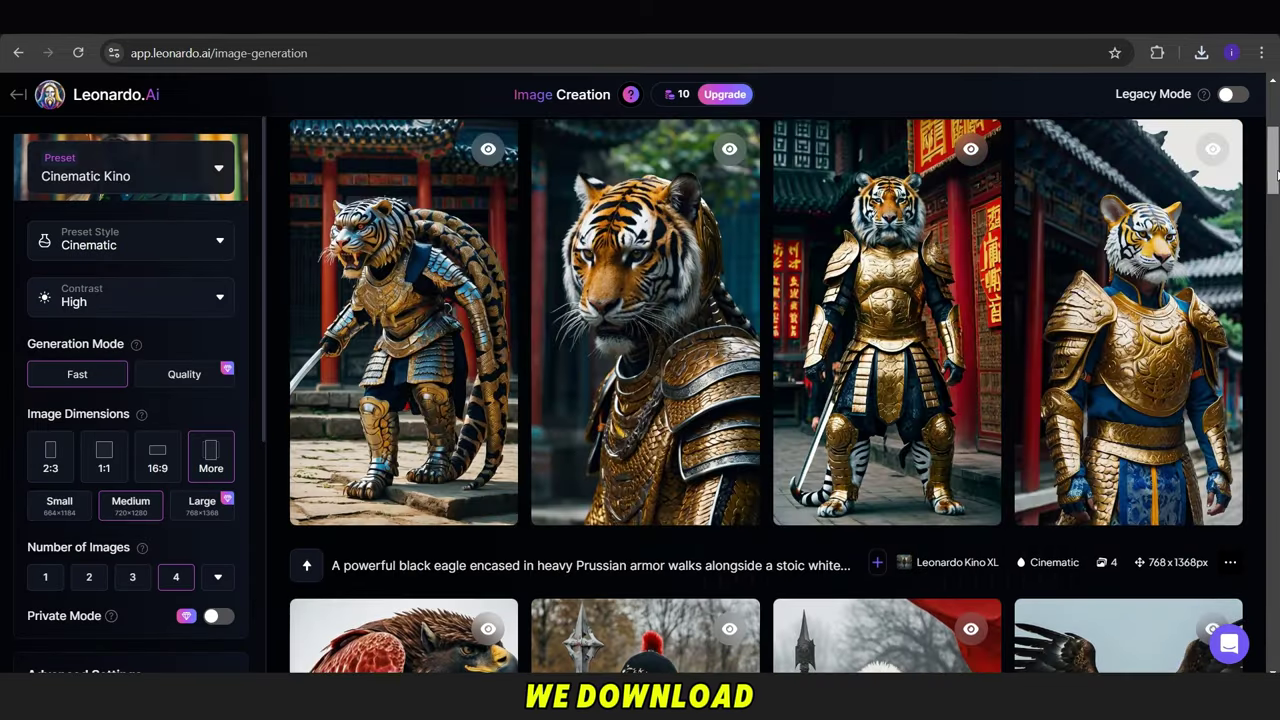
- Download the crouching armored tiger image from the Seoul-themed set in the generation history
{"action": "scroll", "coordinate": [660, 350], "scroll_direction": "up", "scroll_amount": 1}
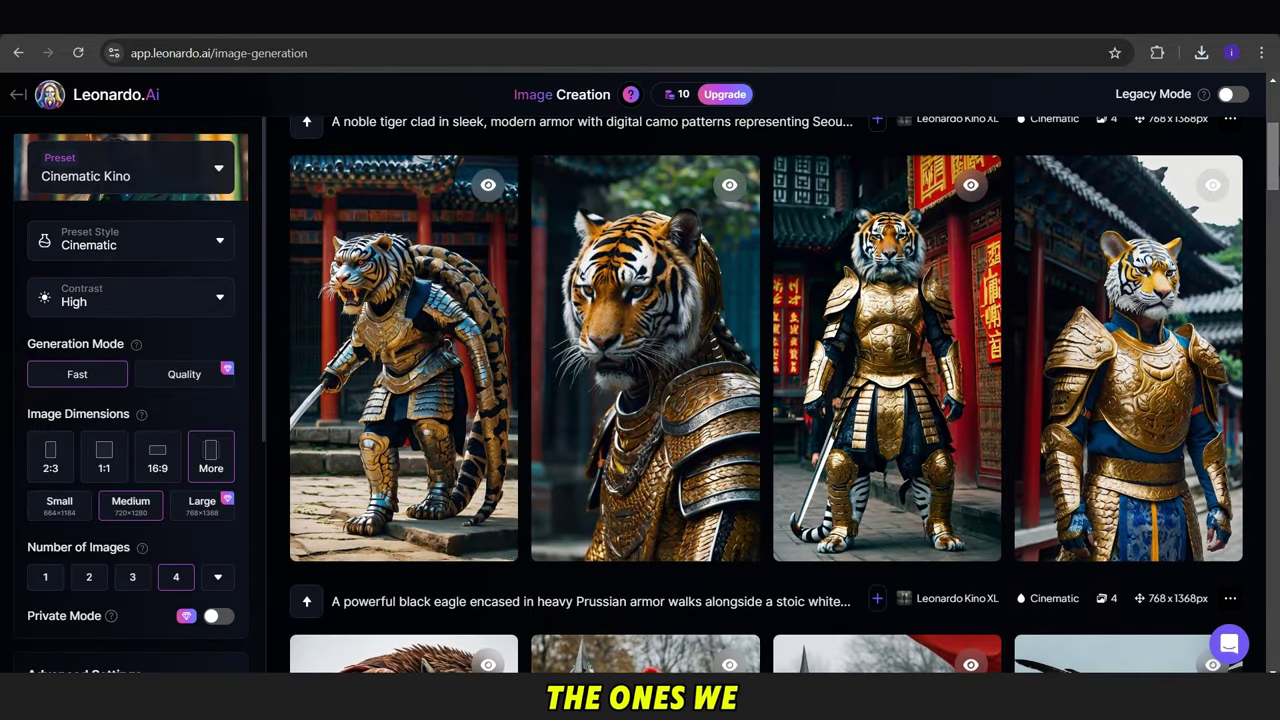
{"action": "left_click", "coordinate": [316, 531]}
{"action": "scroll", "coordinate": [336, 541], "scroll_direction": "down", "scroll_amount": 15}
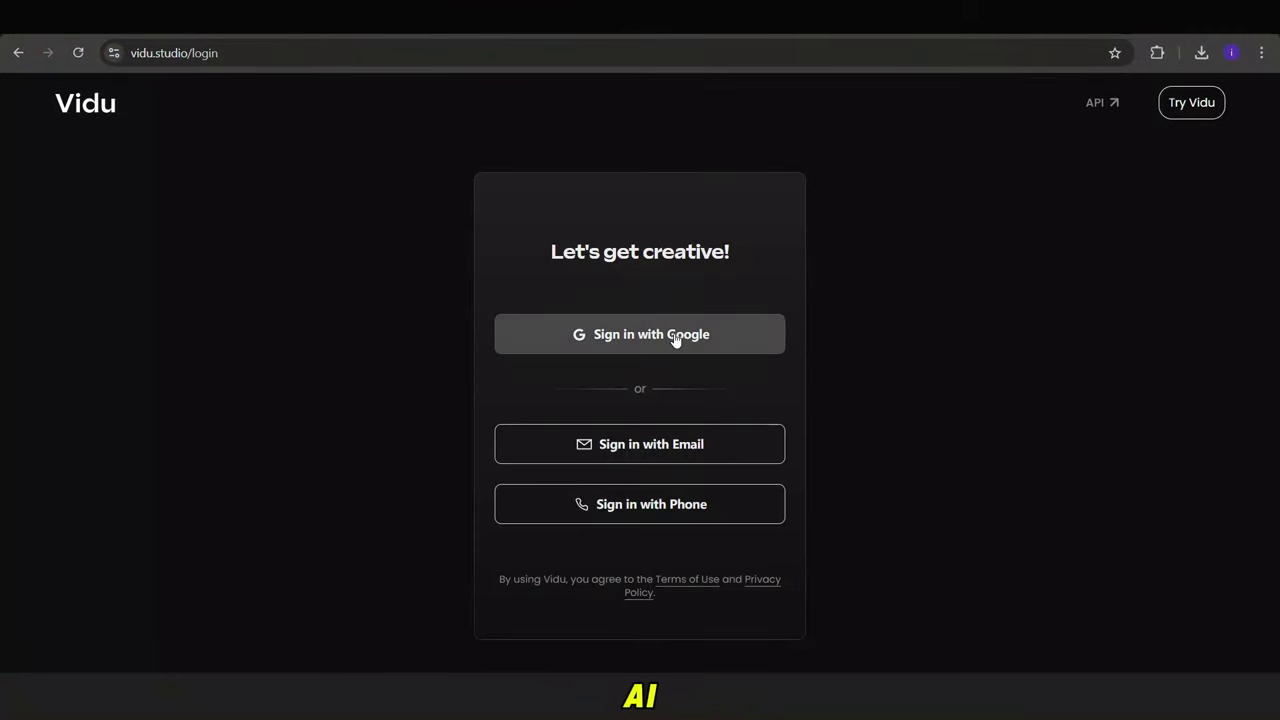
- Switch to Vidu, sign in with Google, open video creation and dismiss the new features announcement
{"action": "left_click", "coordinate": [674, 333]}
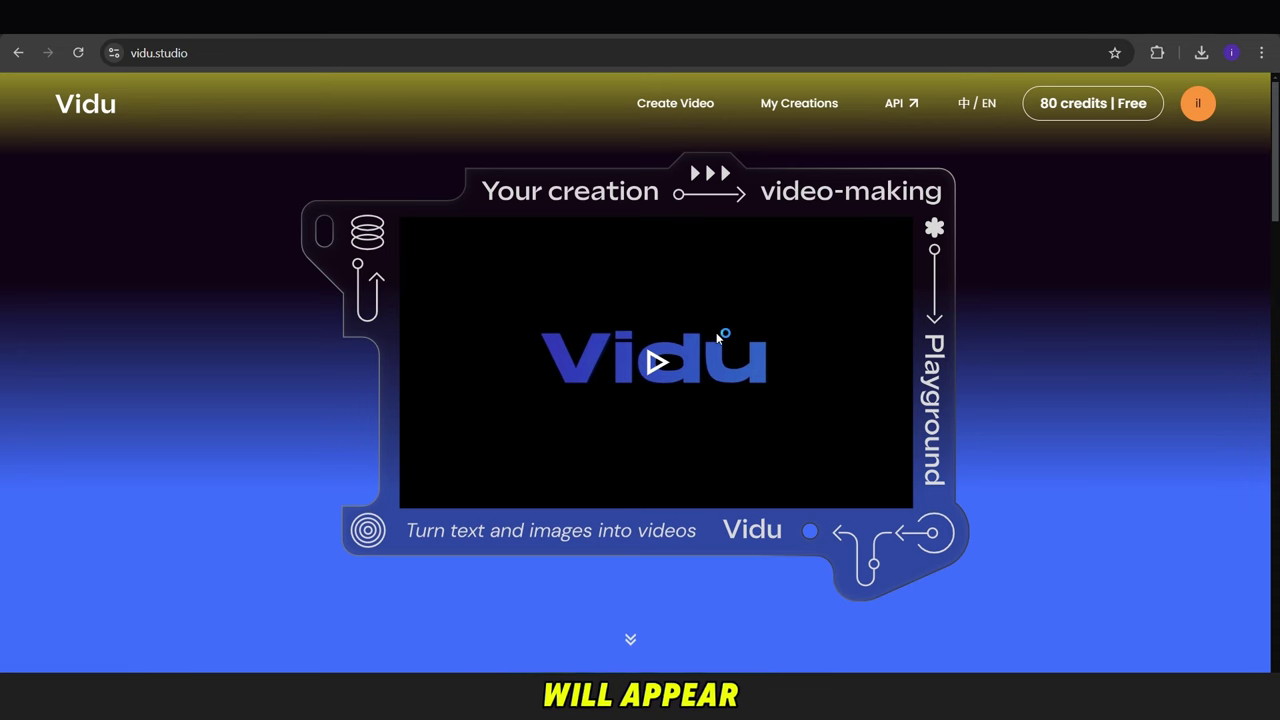
{"action": "left_click", "coordinate": [675, 103]}
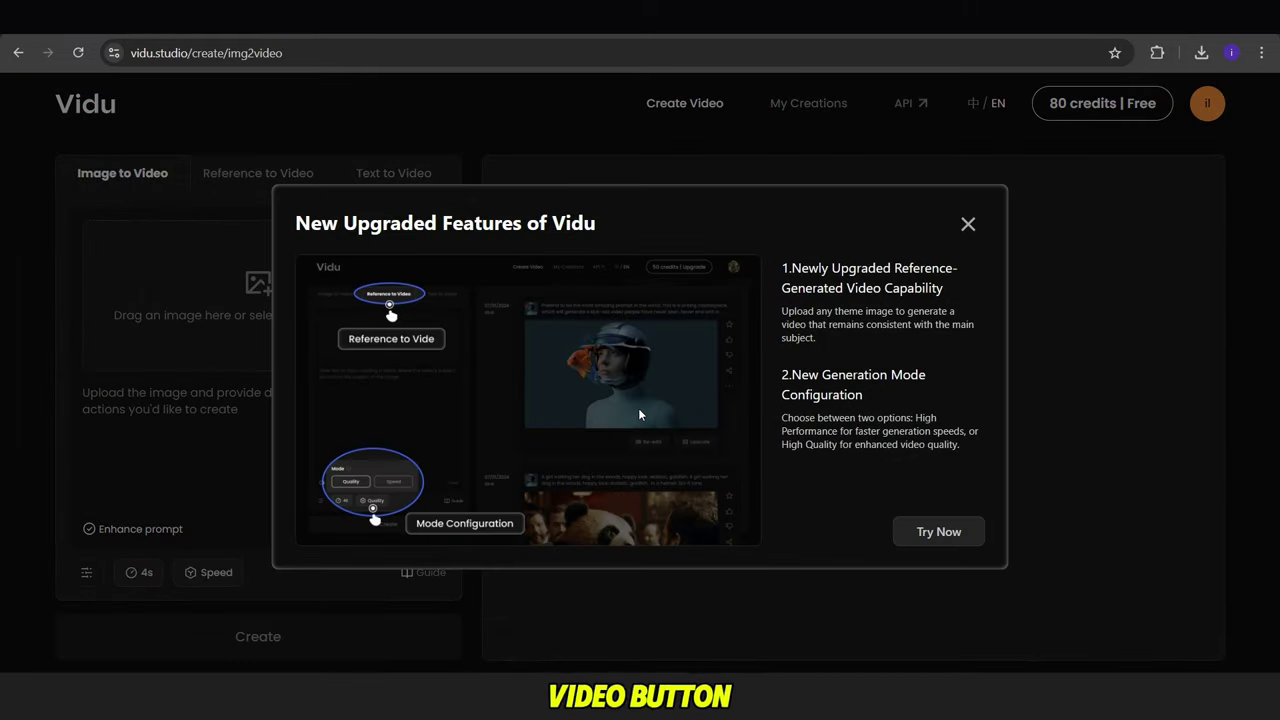
{"action": "left_click", "coordinate": [968, 225]}
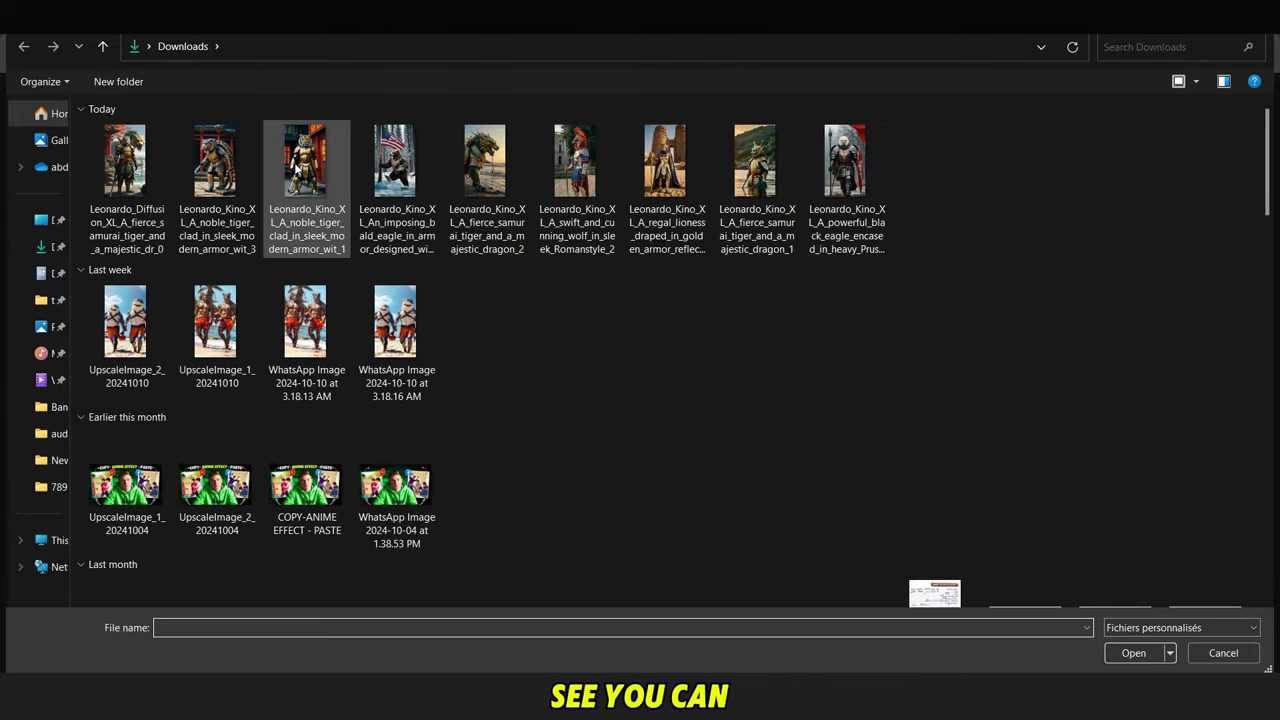
- Upload the upright golden-armored tiger image and create its video with the prompt "make this character walk"
{"action": "left_click", "coordinate": [297, 167]}
{"action": "double_click", "coordinate": [297, 167]}
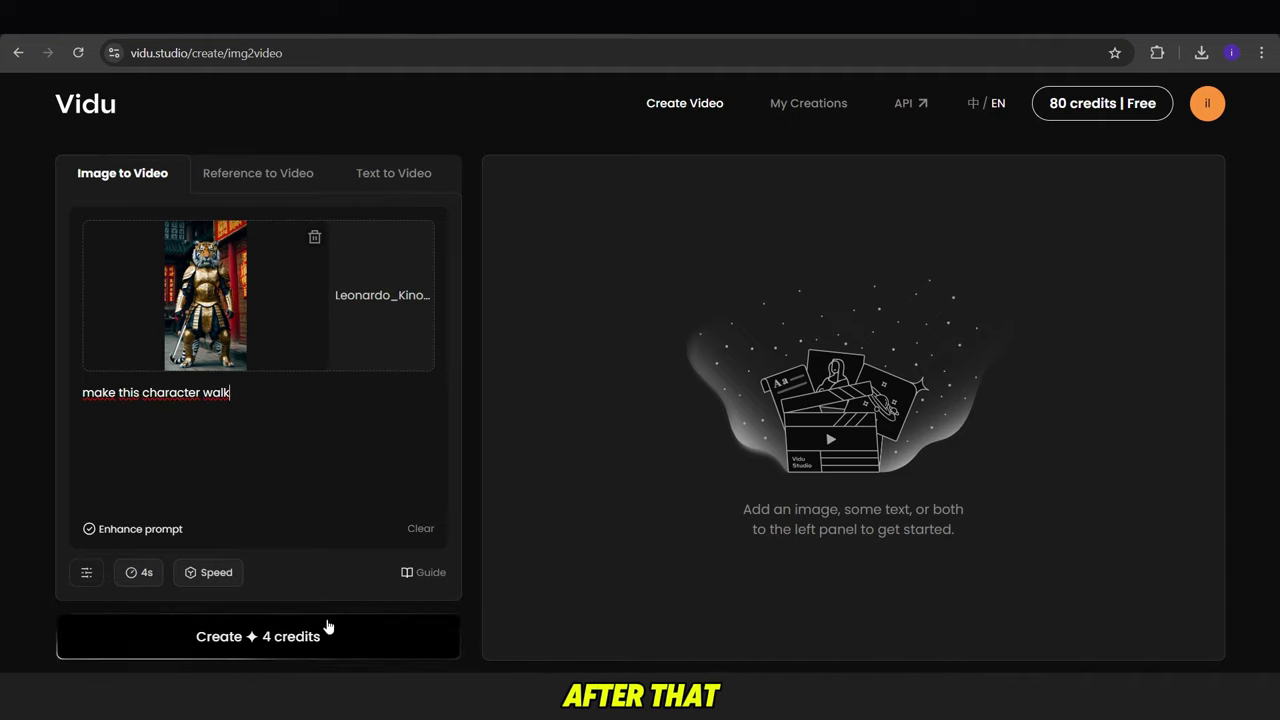
{"action": "left_click", "coordinate": [248, 636]}
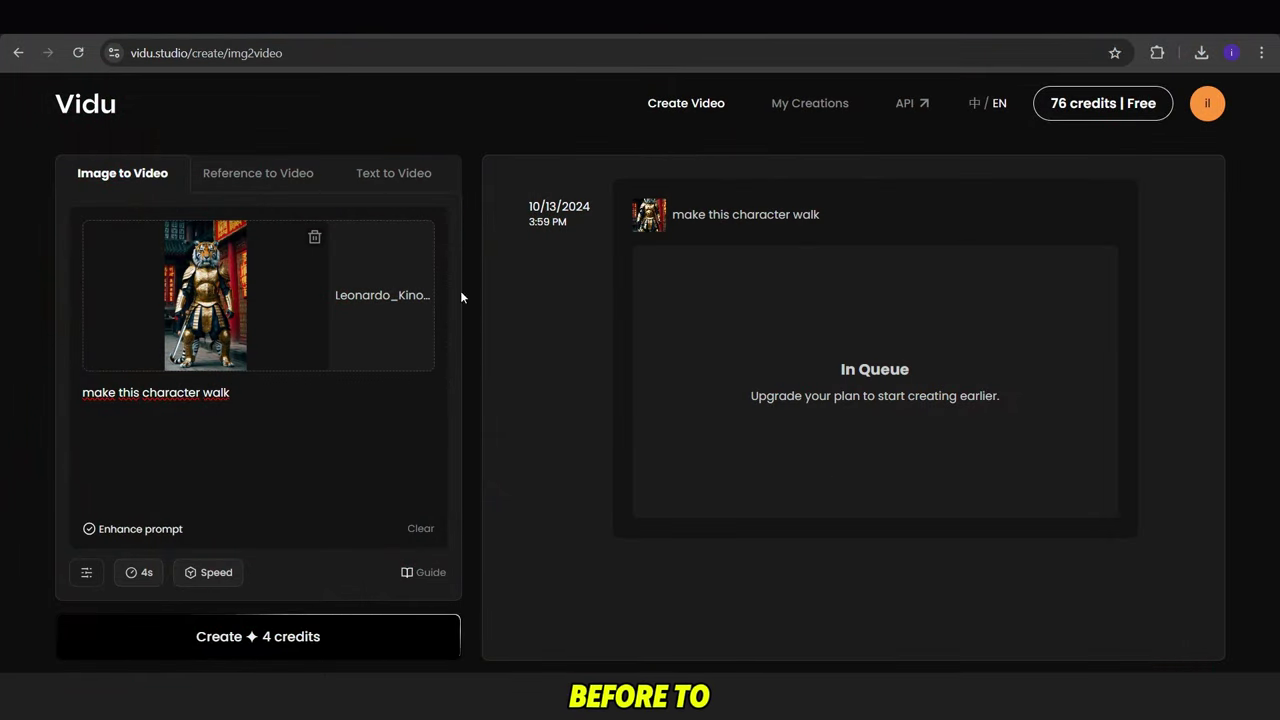
- Replace the source image with the crouching armored tiger from the Downloads folder
{"action": "left_click", "coordinate": [314, 237]}
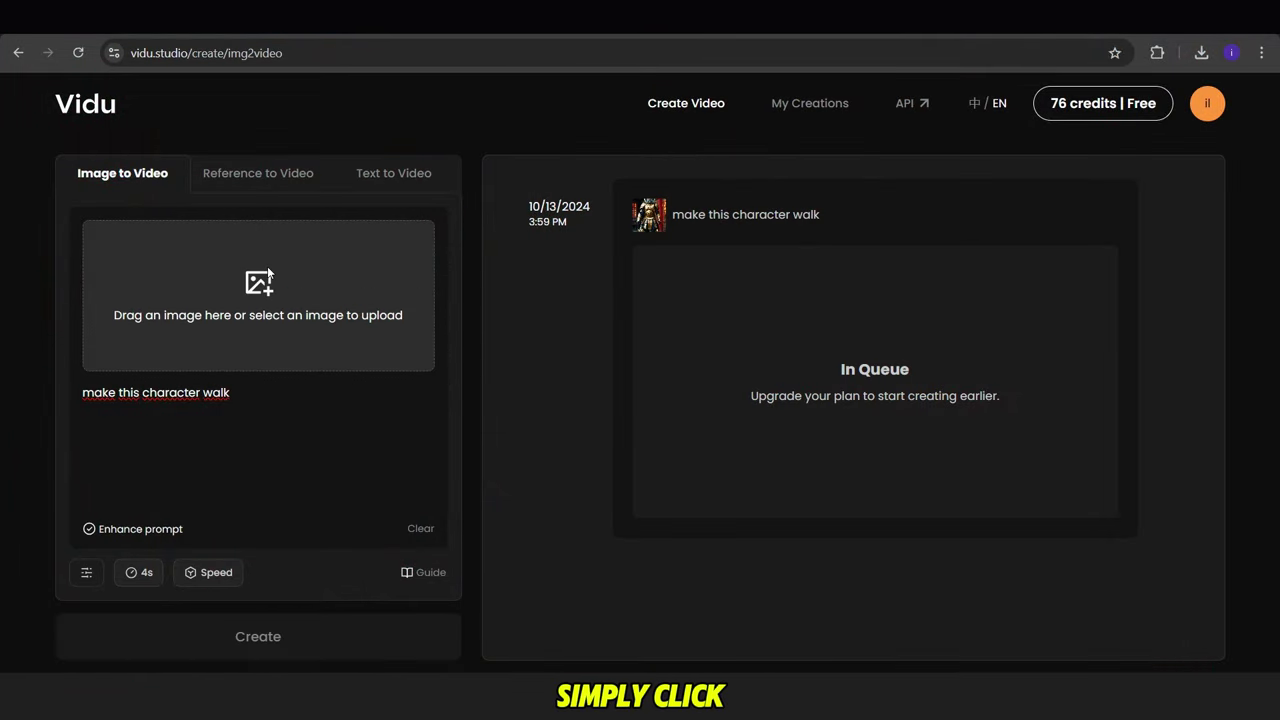
{"action": "left_click", "coordinate": [309, 240]}
{"action": "left_click", "coordinate": [216, 181]}
{"action": "key", "text": "Return"}
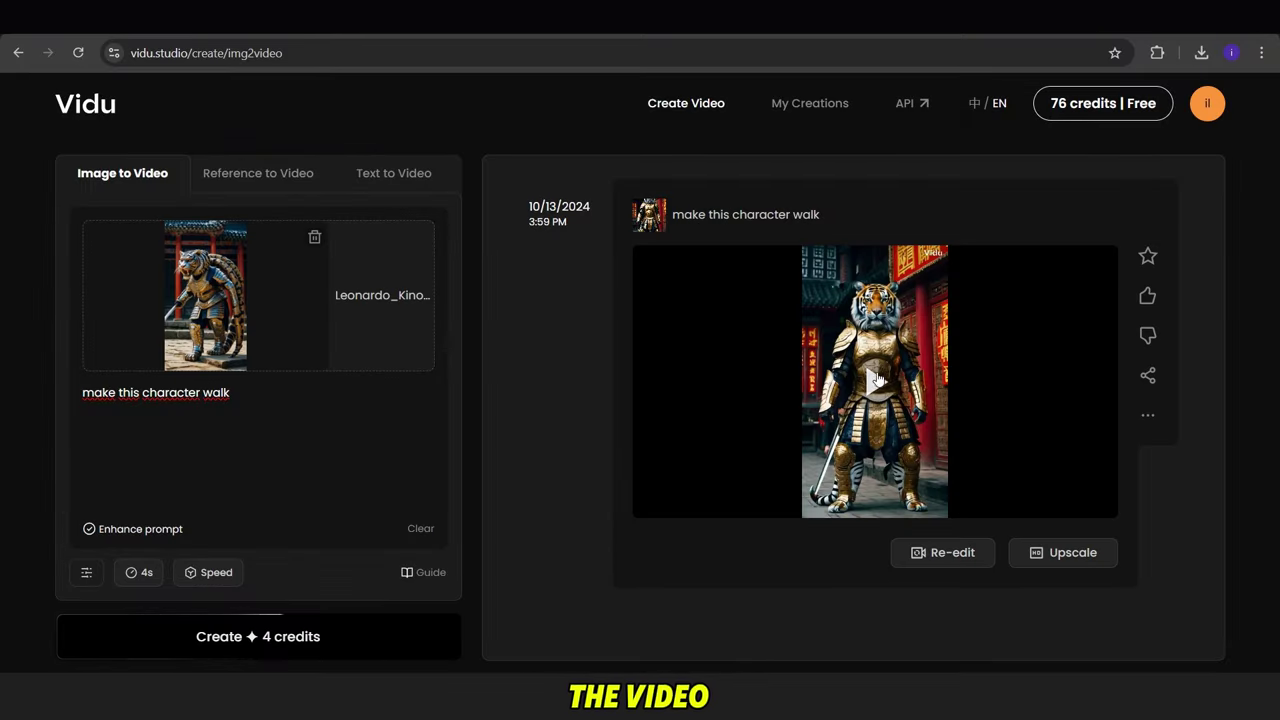
- Play and download the finished tiger video, and create the crouching tiger's video with the prompt cleared
{"action": "left_click", "coordinate": [888, 376]}
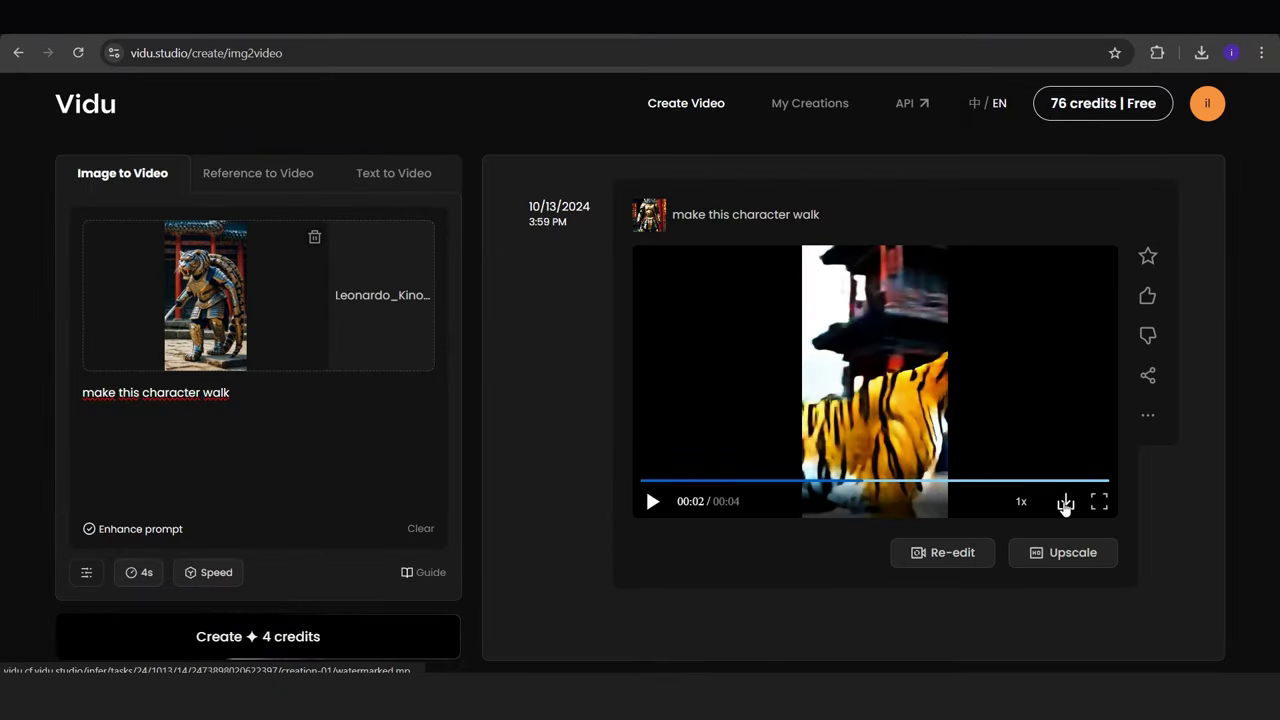
{"action": "left_click", "coordinate": [1066, 501]}
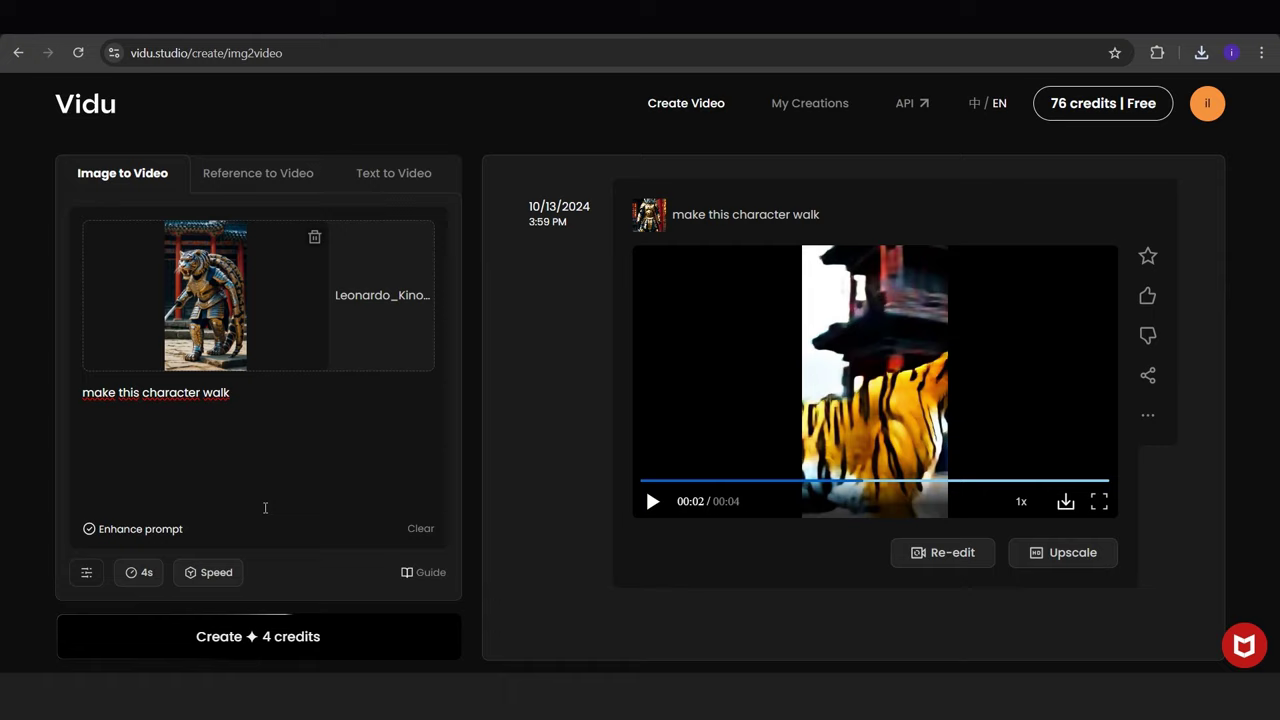
{"action": "key", "text": "BackSpace"}
{"action": "left_click", "coordinate": [371, 634]}
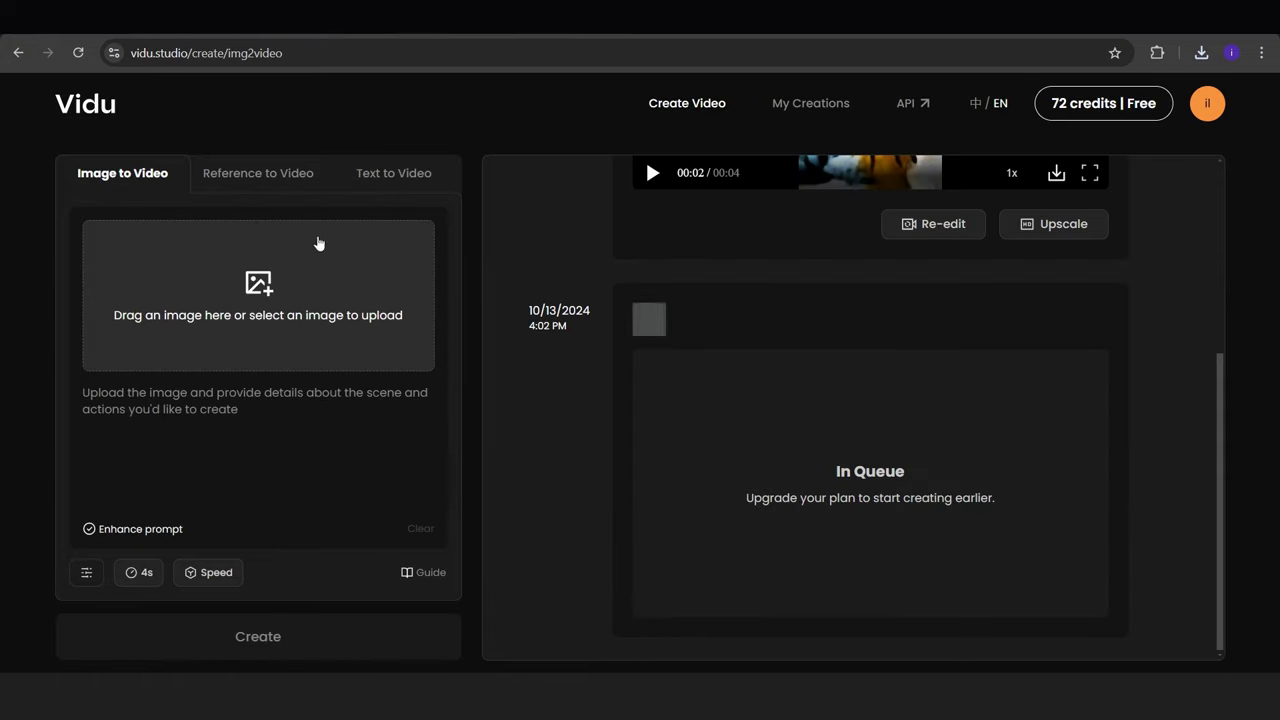
- Upload the black eagle in Prussian armor image and create its video without a prompt
{"action": "left_click", "coordinate": [320, 243]}
{"action": "double_click", "coordinate": [845, 140]}
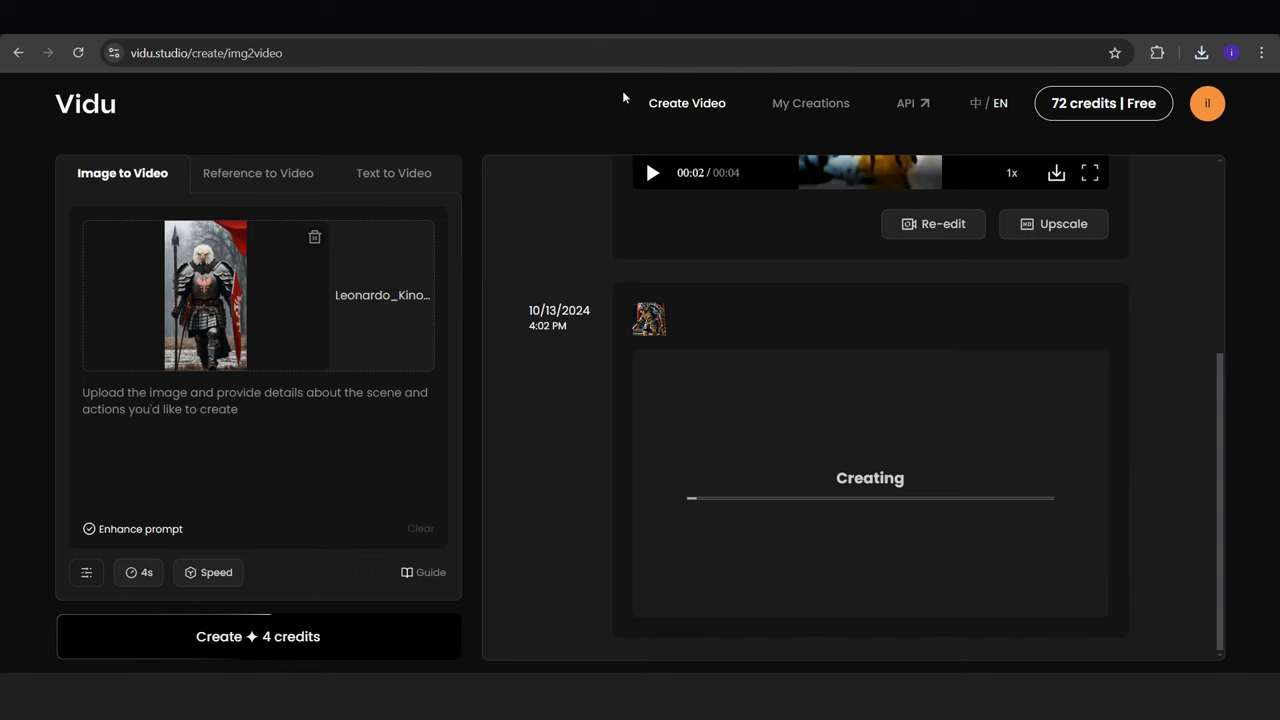
{"action": "left_click", "coordinate": [417, 637]}
- Play and download the crouching tiger video, and load the red-crested Roman-style warrior image as the next source
{"action": "left_click", "coordinate": [746, 441]}
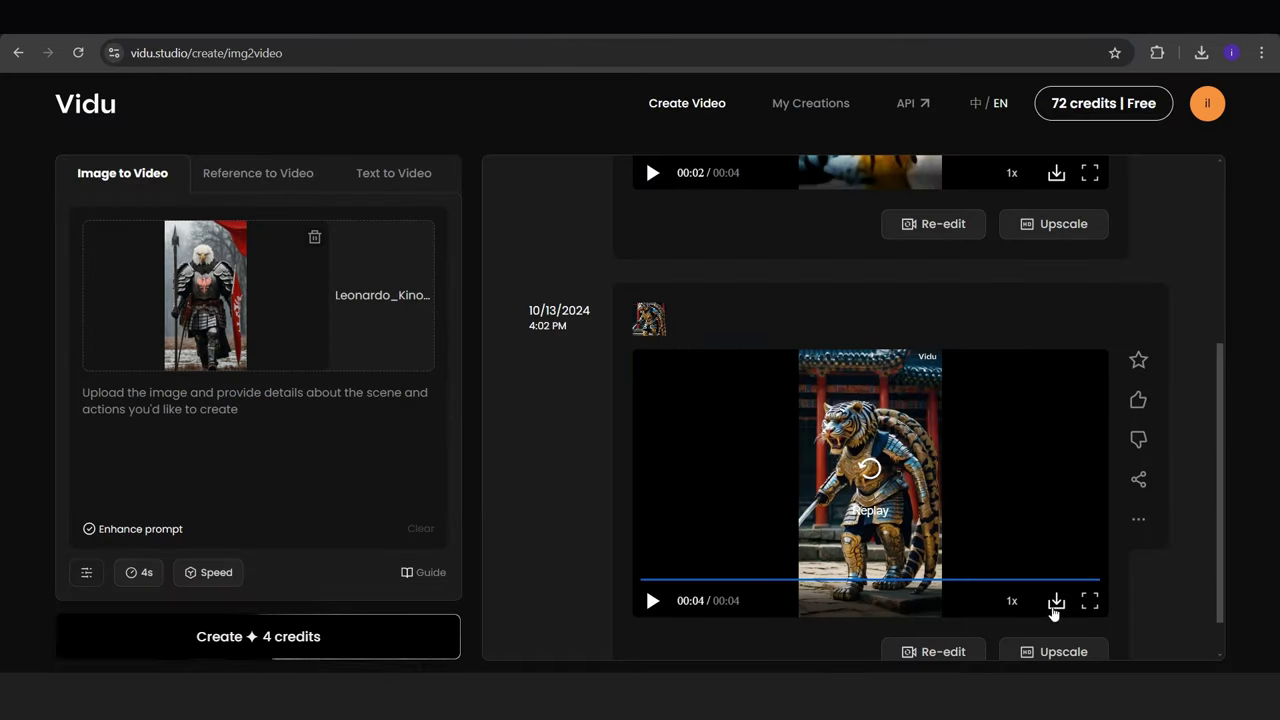
{"action": "left_click", "coordinate": [1055, 603]}
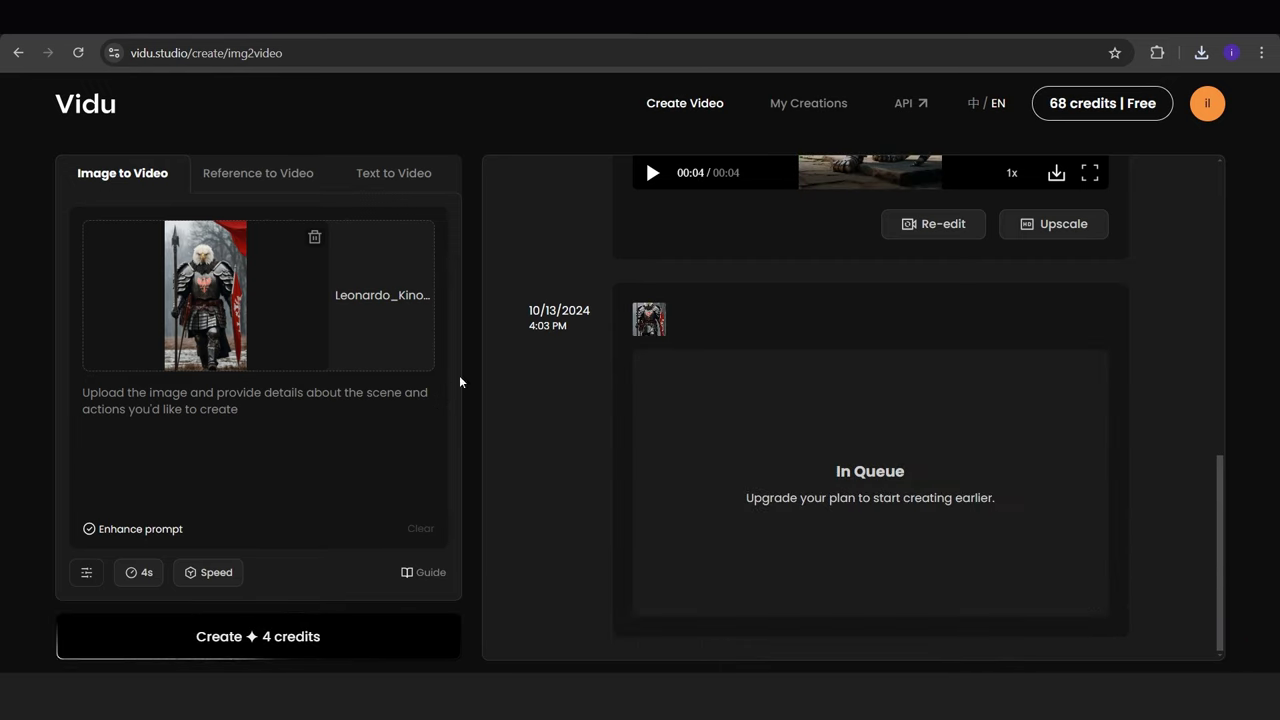
{"action": "left_click", "coordinate": [291, 297]}
{"action": "double_click", "coordinate": [540, 158]}
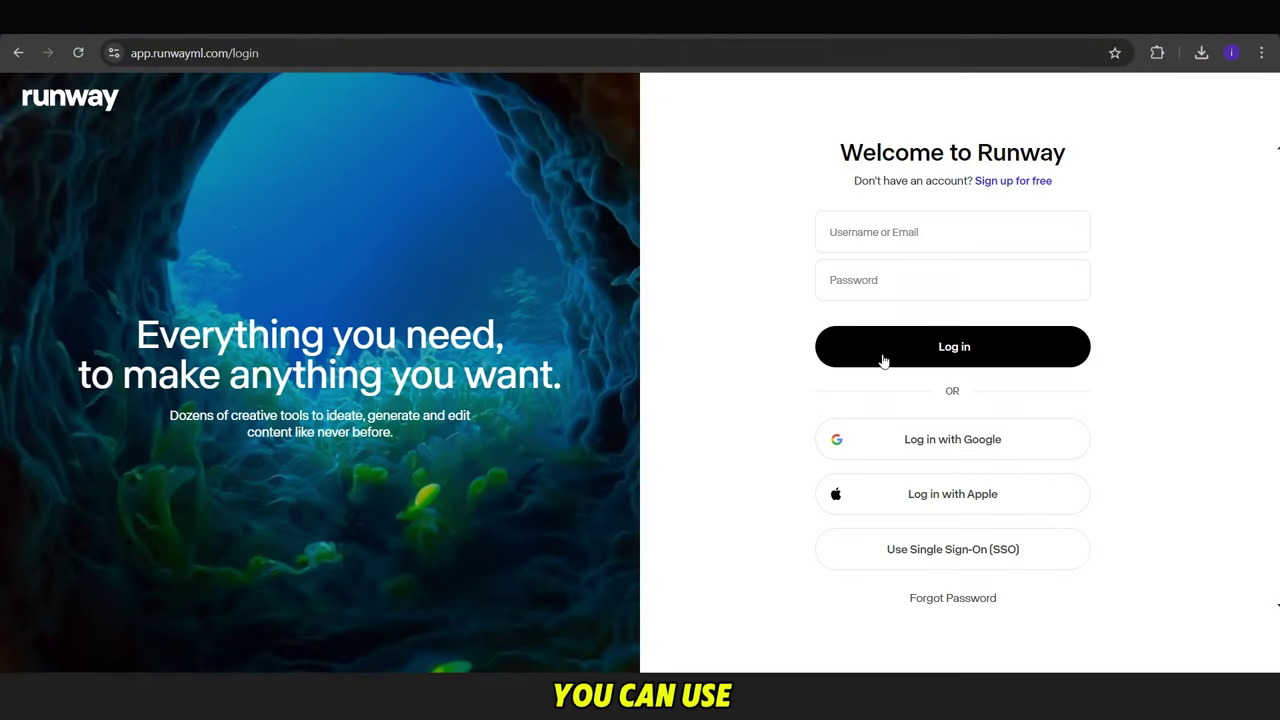
- Switch to Runway, log in with Google, open generative video and postpone the Gen-3 Alpha upgrade offer
{"action": "left_click", "coordinate": [901, 455]}
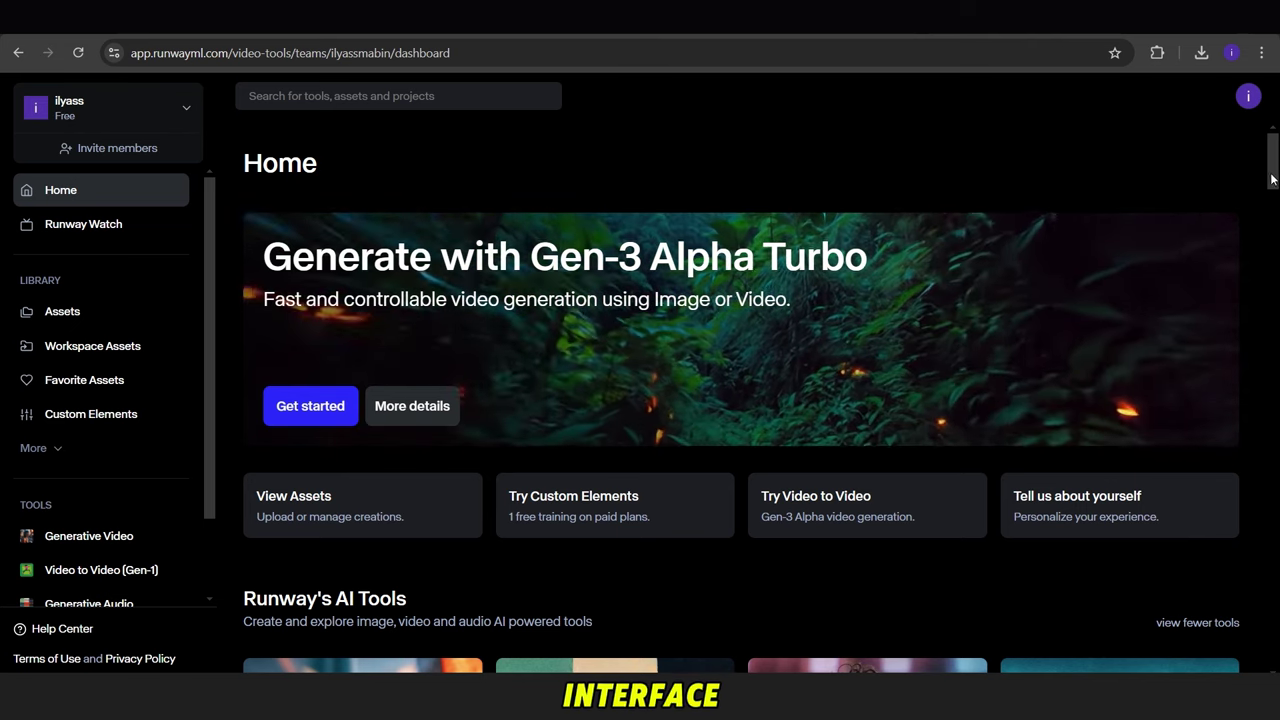
{"action": "left_click_drag", "start_coordinate": [1272, 178], "coordinate": [1276, 226]}
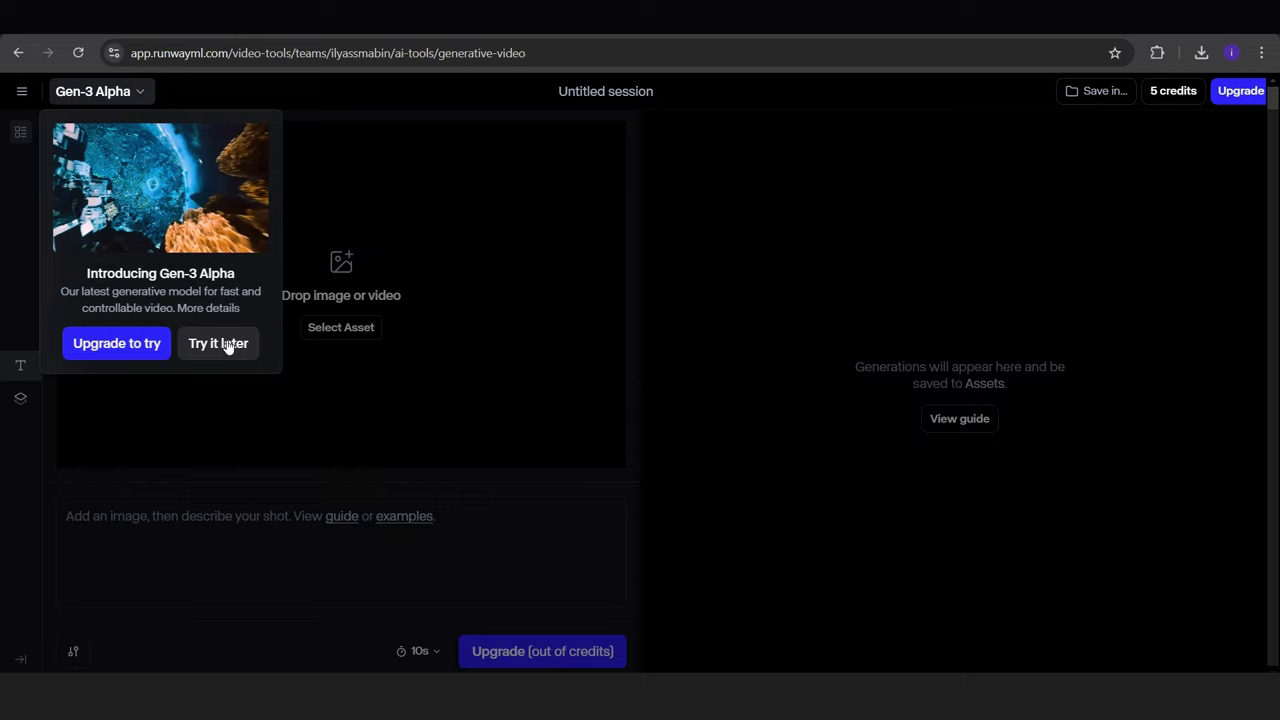
{"action": "left_click", "coordinate": [223, 352]}
- Try to upload the black eagle in Prussian armor image as the Gen-3 Alpha Turbo source asset
{"action": "left_click", "coordinate": [341, 327]}
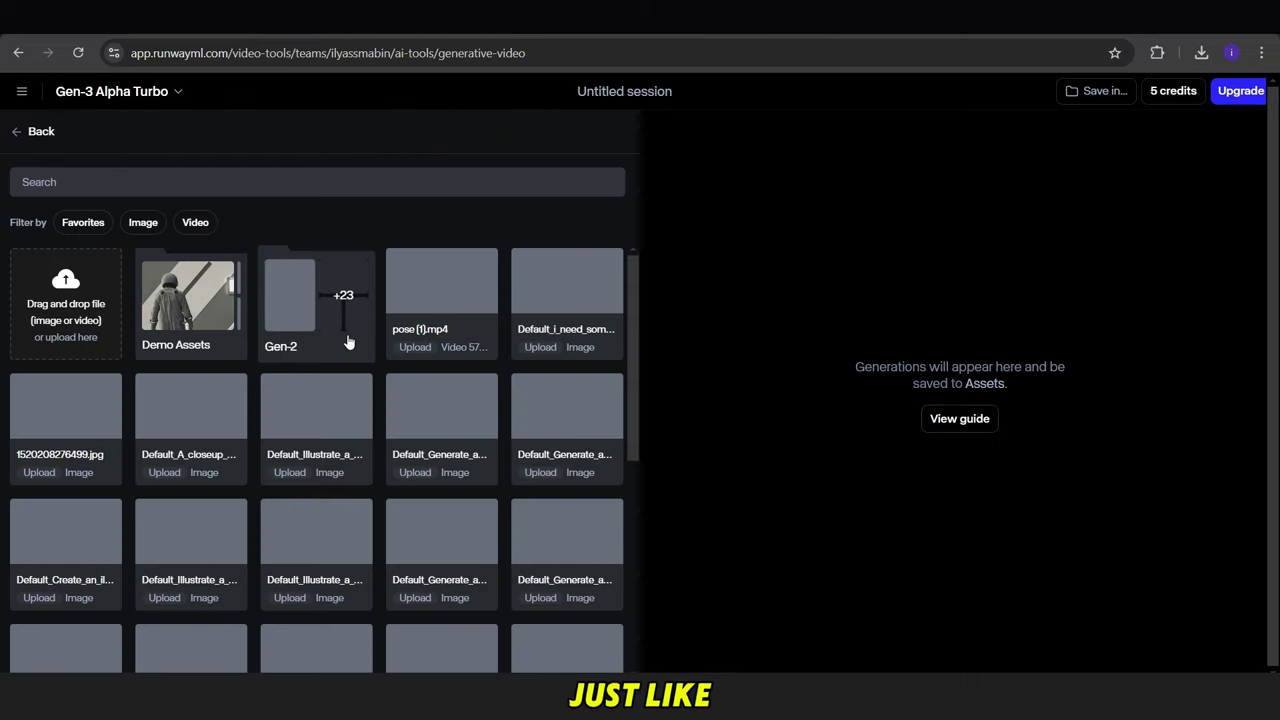
{"action": "left_click", "coordinate": [103, 288]}
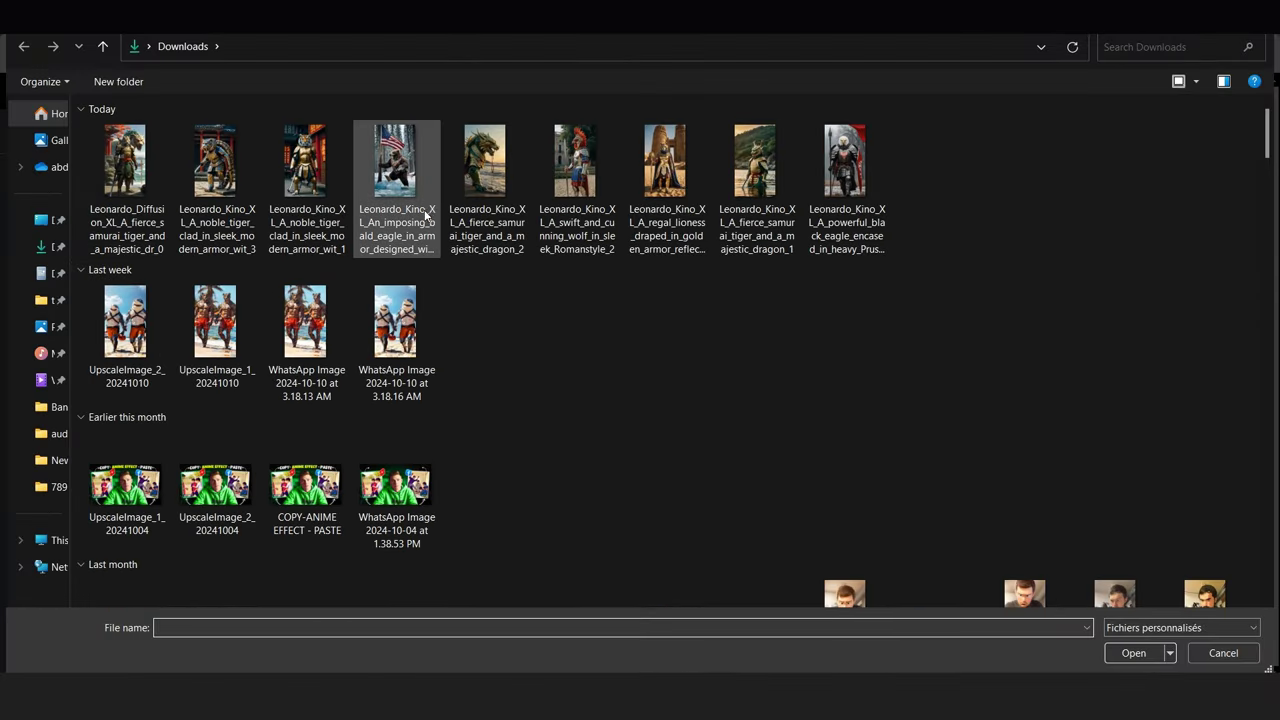
{"action": "double_click", "coordinate": [845, 160]}
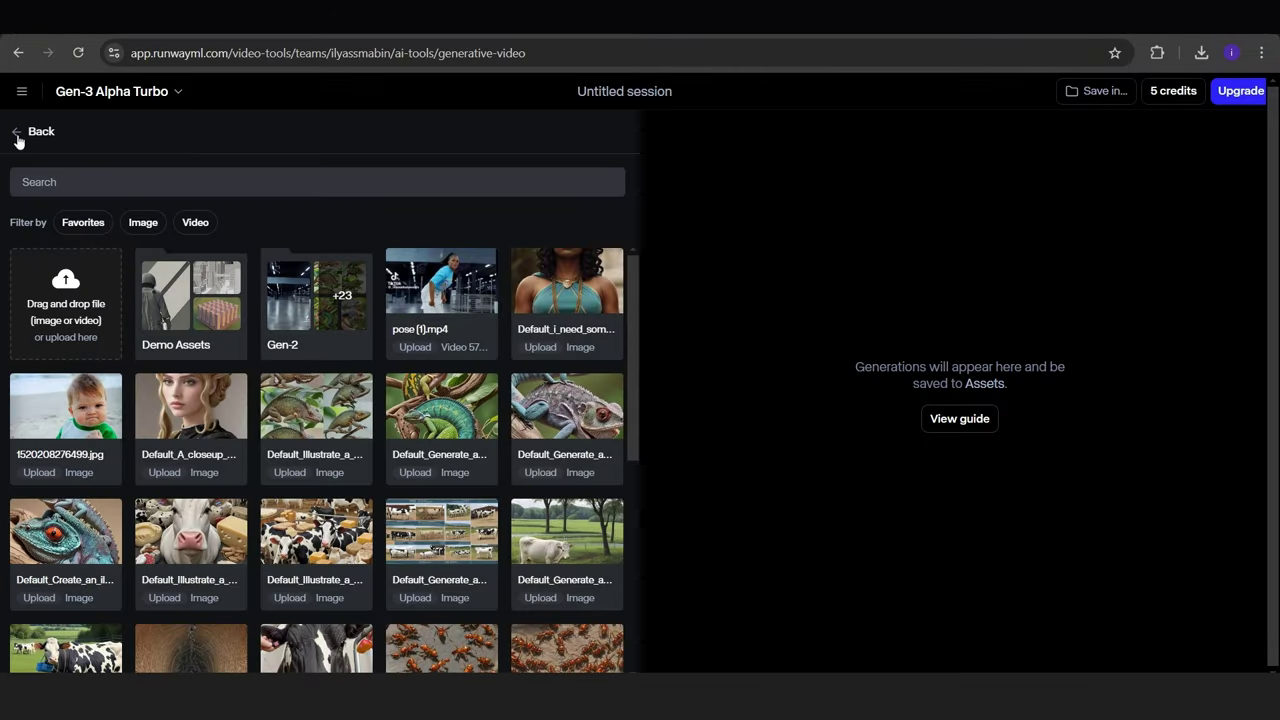
- Change the model to Gen-2 and leave the asset selection
{"action": "left_click", "coordinate": [17, 137]}
{"action": "left_click", "coordinate": [118, 91]}
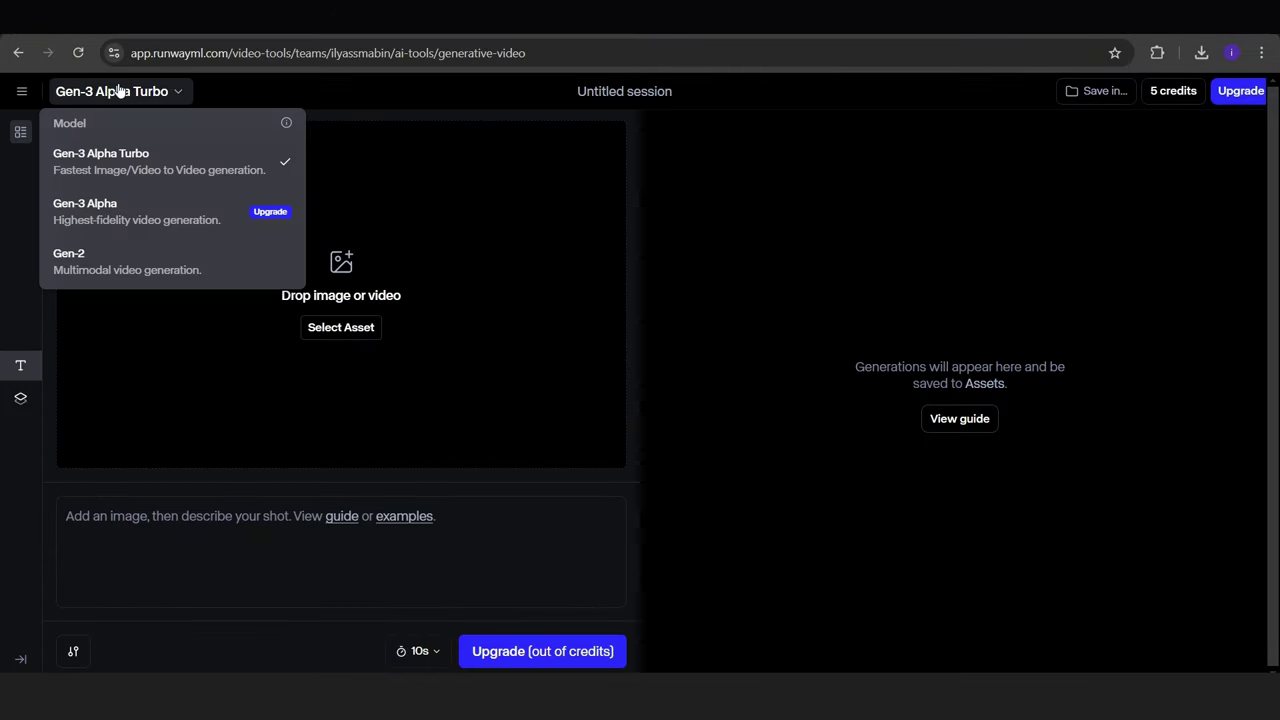
{"action": "left_click", "coordinate": [130, 262]}
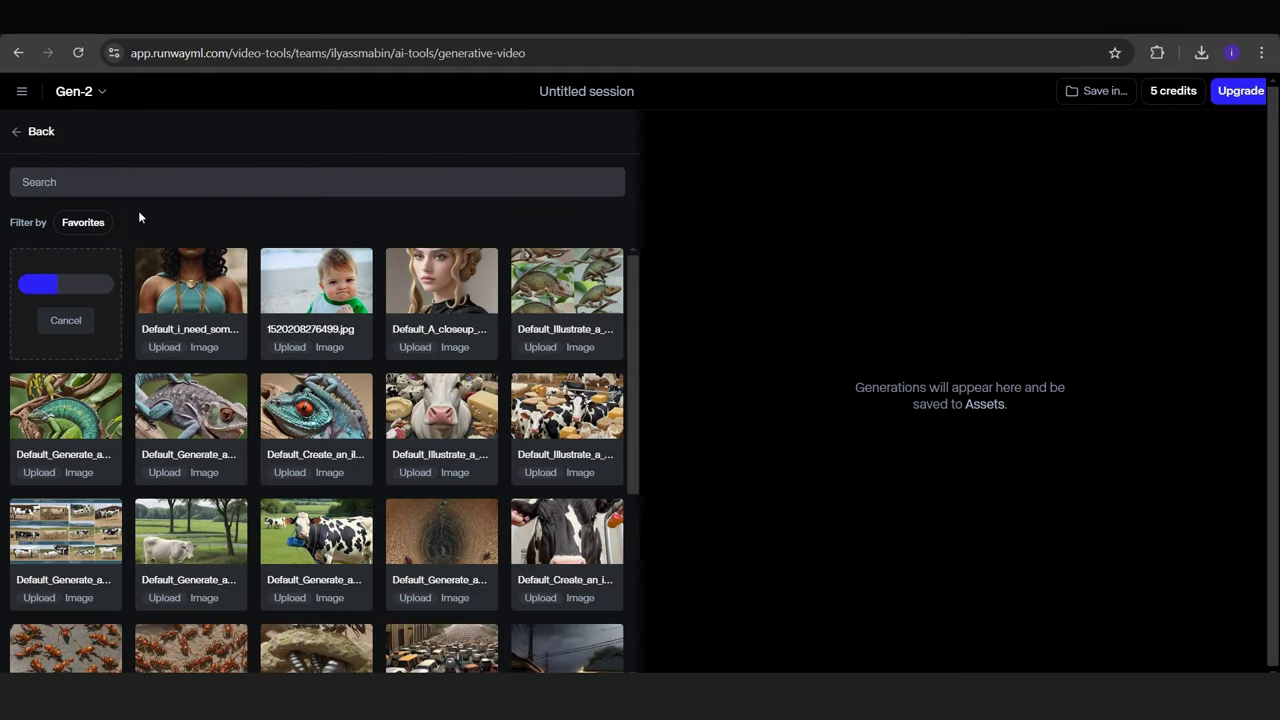
{"action": "left_click", "coordinate": [31, 133]}
{"action": "left_click", "coordinate": [21, 91]}
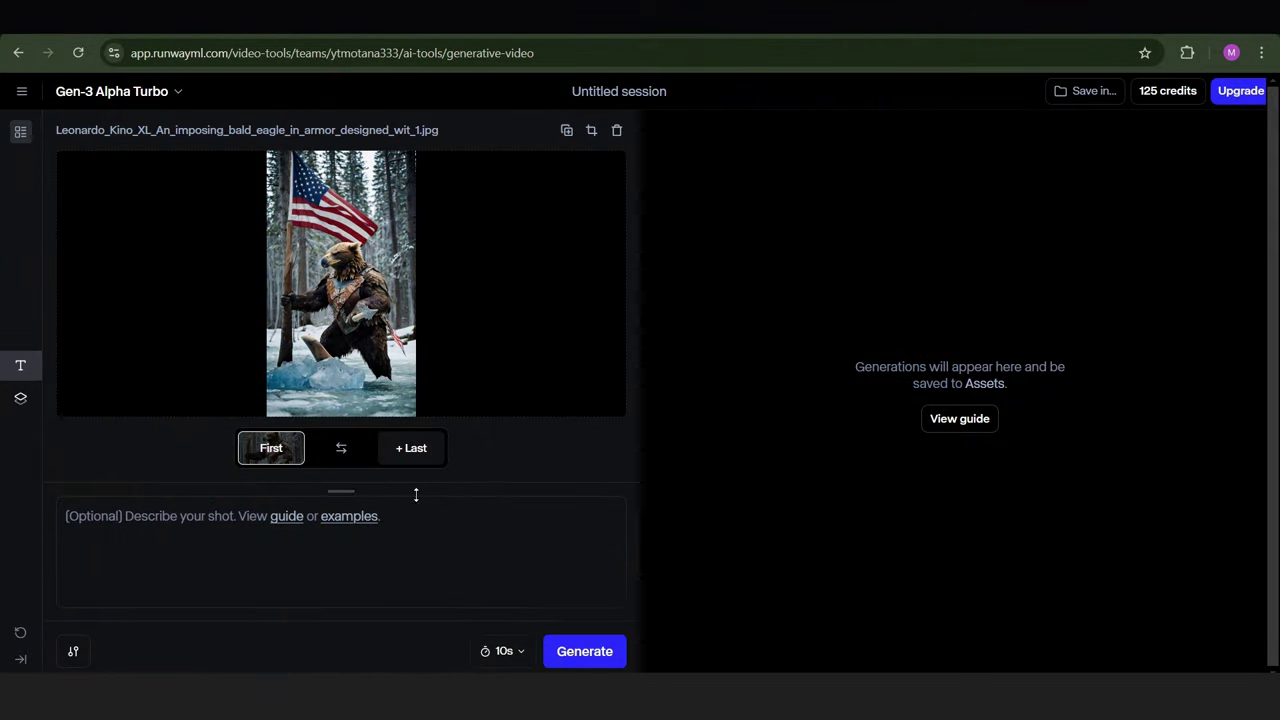
- Try to generate the flag-carrying bear video with Gen-3 Alpha Turbo, and set the duration to 5s
{"action": "left_click", "coordinate": [600, 653]}
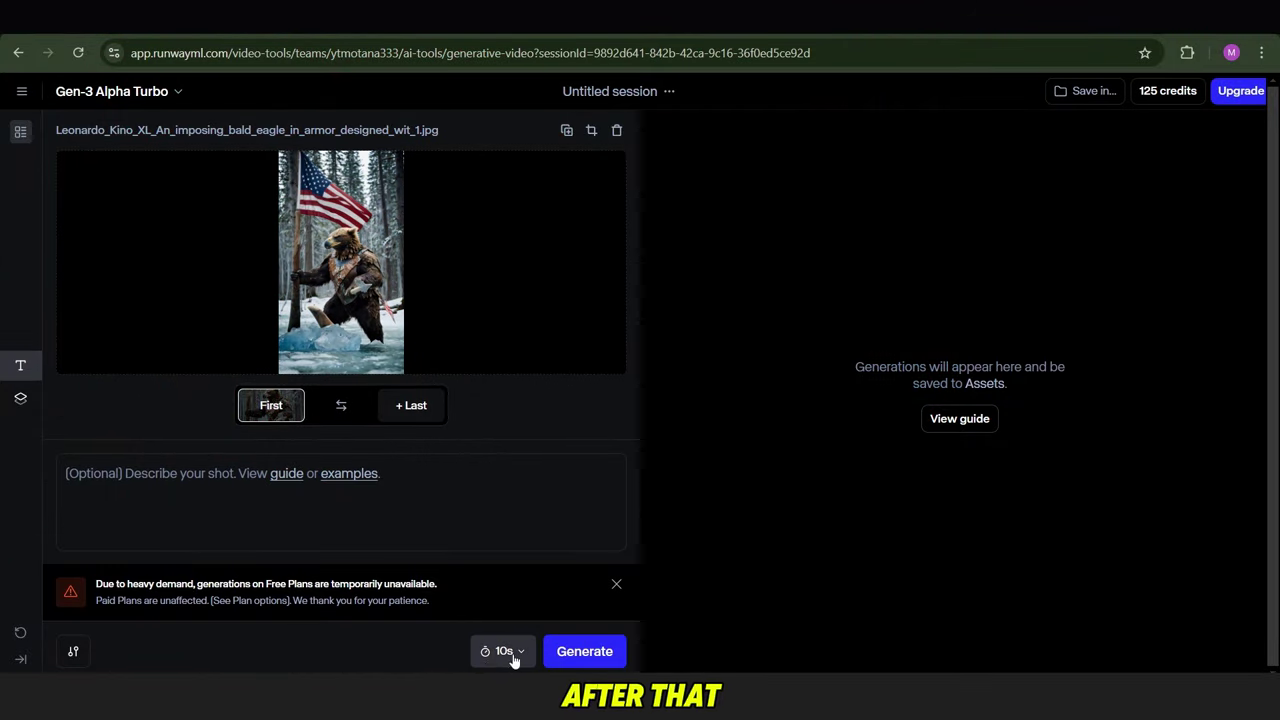
{"action": "left_click", "coordinate": [509, 653]}
{"action": "left_click", "coordinate": [510, 563]}
{"action": "scroll", "coordinate": [156, 655], "scroll_direction": "up", "scroll_amount": 3}
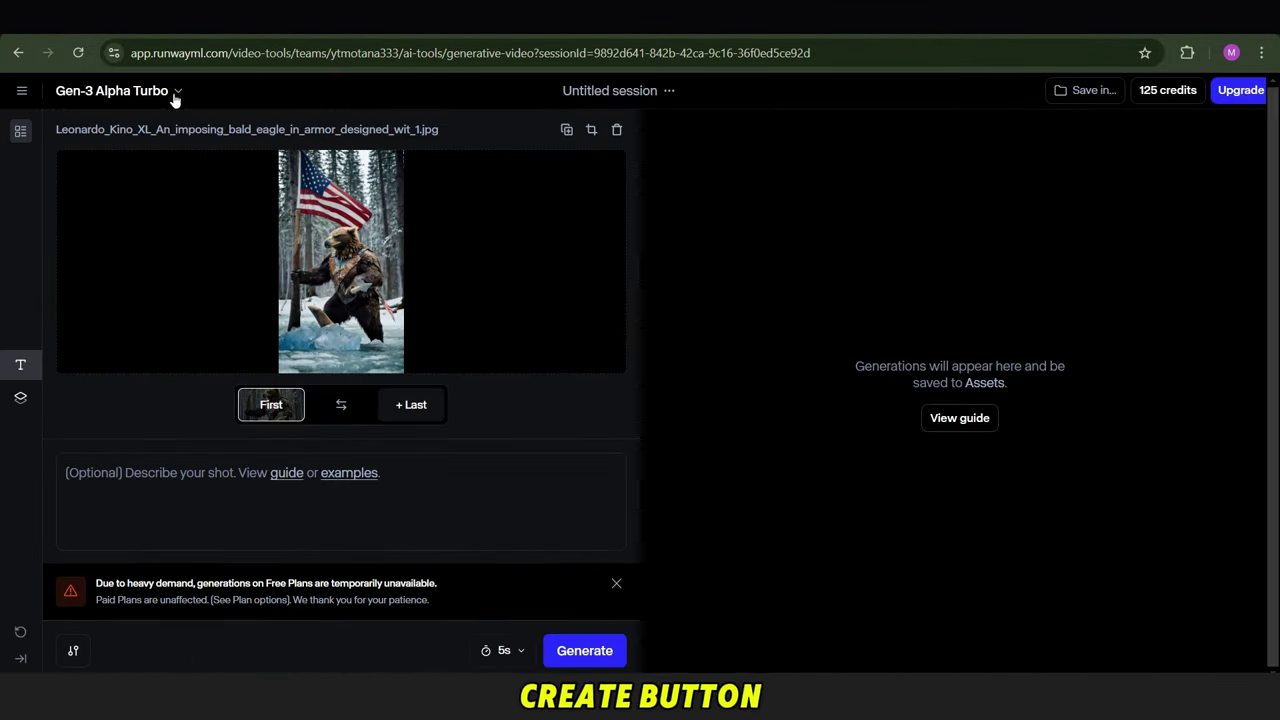
- Switch the model to Gen-2 and generate a 4s video from the bear image
{"action": "left_click", "coordinate": [174, 98]}
{"action": "left_click", "coordinate": [174, 255]}
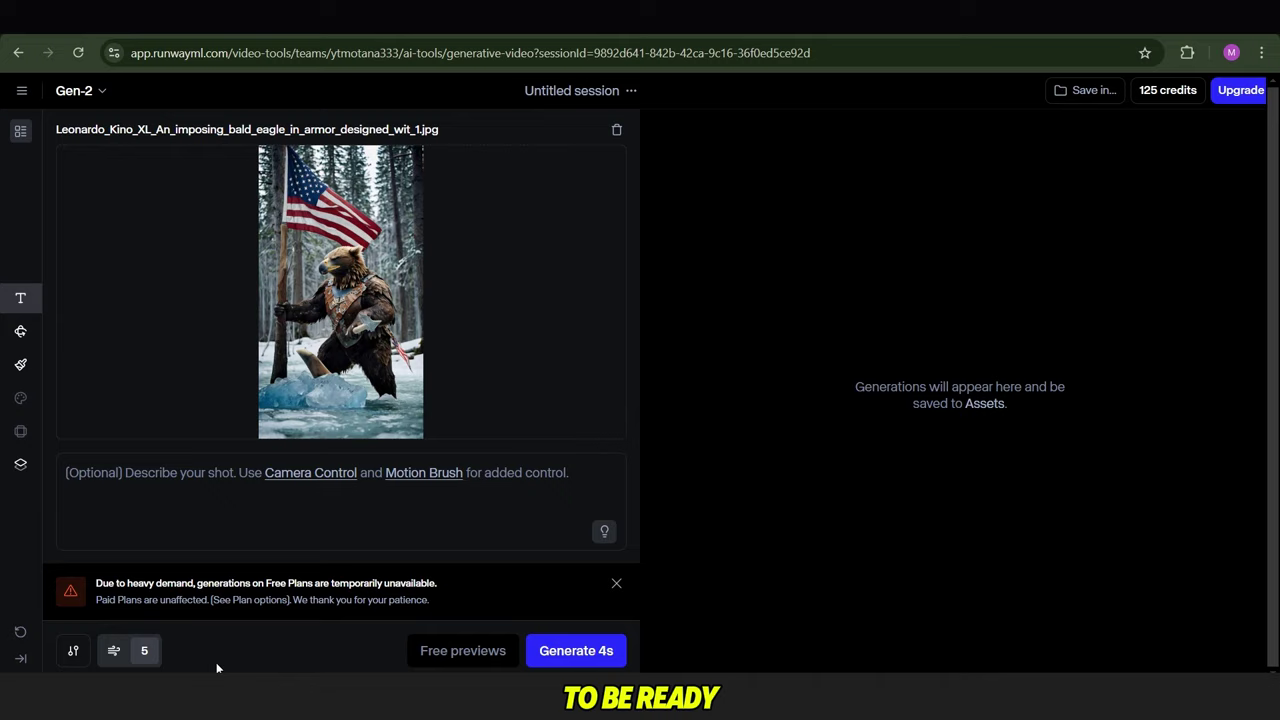
{"action": "left_click", "coordinate": [576, 651]}
- Replace the bear image with the regal lioness in golden armor from the Downloads folder
{"action": "left_click", "coordinate": [617, 129]}
{"action": "left_click", "coordinate": [296, 362]}
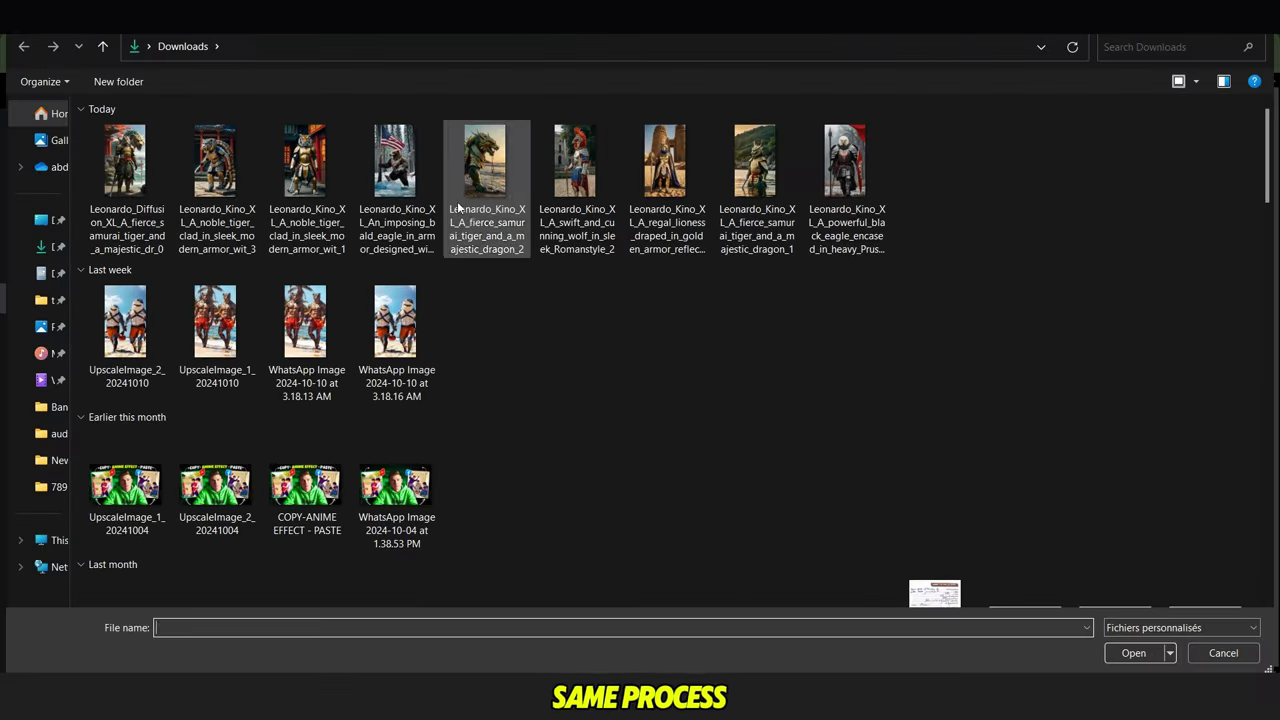
{"action": "left_click", "coordinate": [666, 186]}
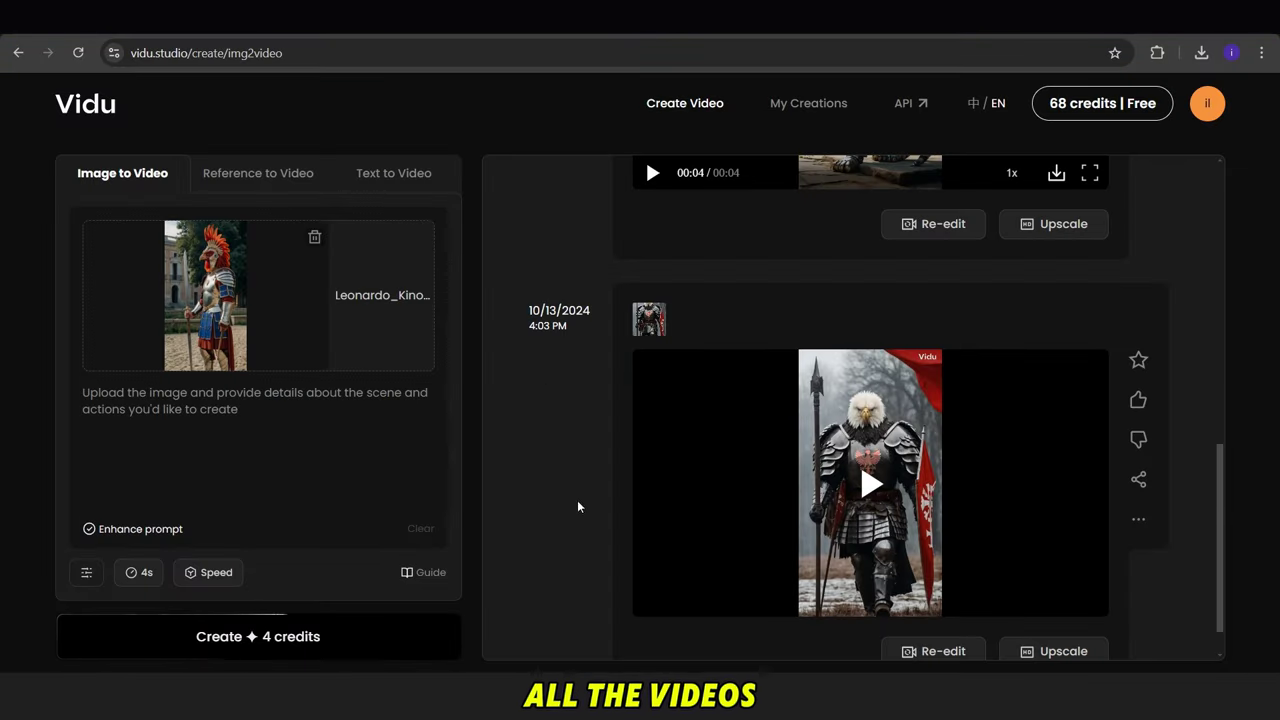
- In Vidu, re-edit the eagle video with the prompt "make this character walk" and create it again
{"action": "scroll", "coordinate": [943, 600], "scroll_direction": "down", "scroll_amount": 1}
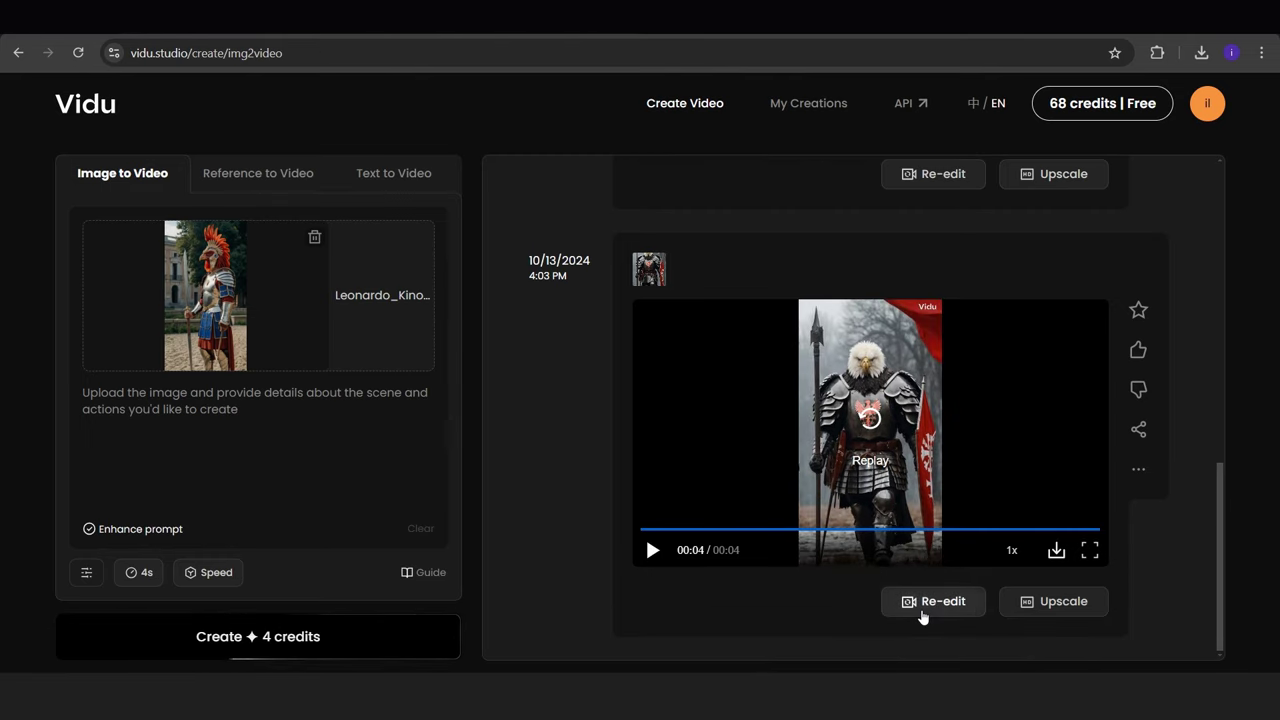
{"action": "left_click", "coordinate": [943, 601]}
{"action": "left_click", "coordinate": [248, 437]}
{"action": "type", "text": "make this character walk"}
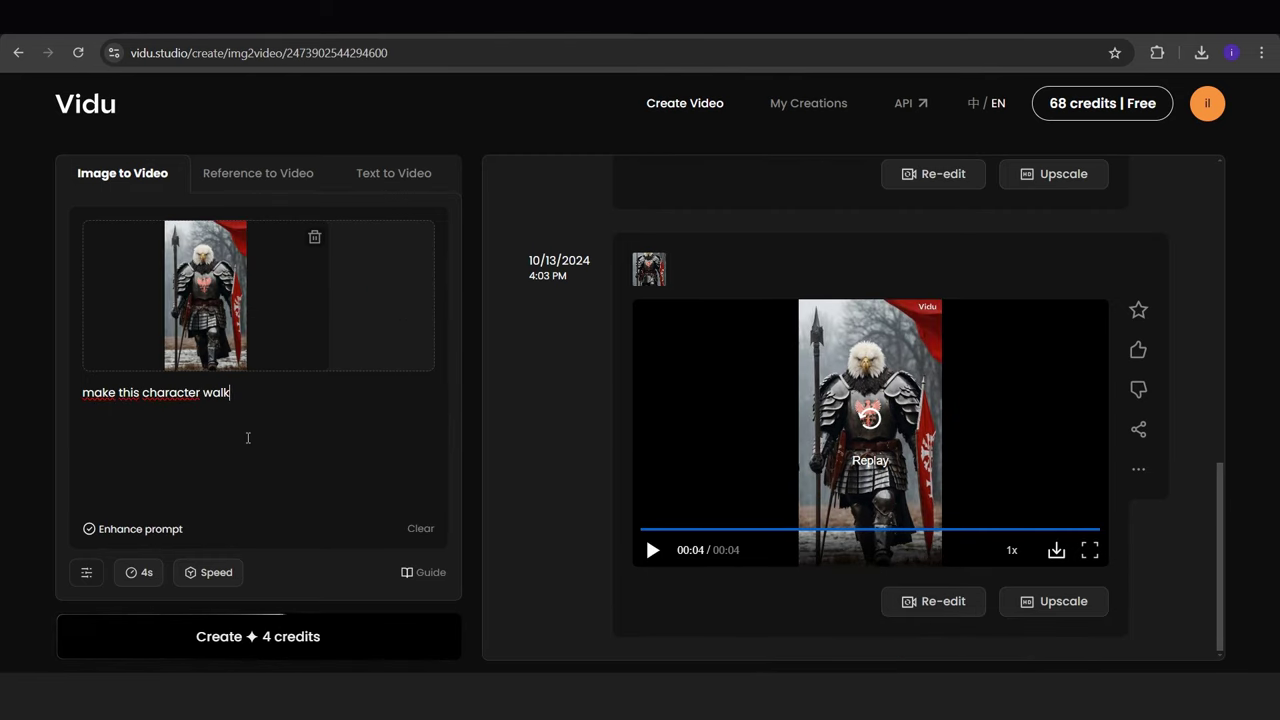
{"action": "left_click", "coordinate": [306, 622]}
- Replace the eagle source image with the regal lioness in golden armor
{"action": "left_click", "coordinate": [312, 239]}
{"action": "left_click", "coordinate": [298, 268]}
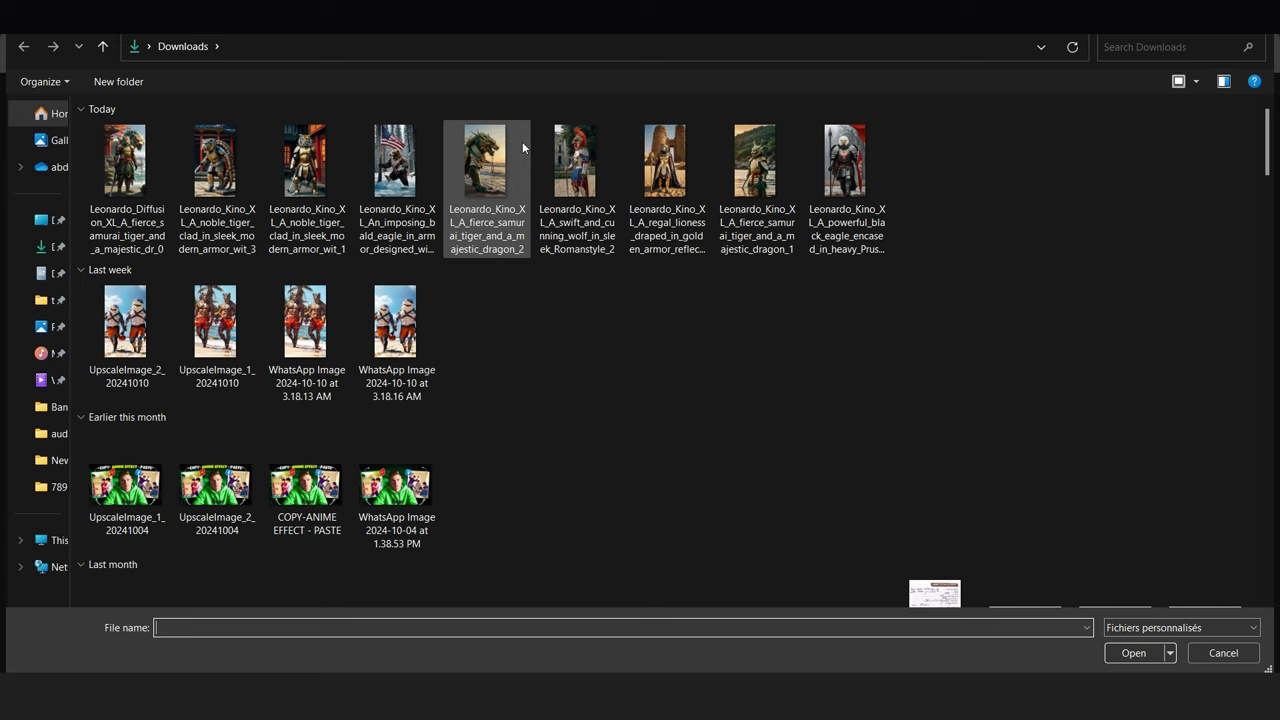
{"action": "double_click", "coordinate": [645, 157]}
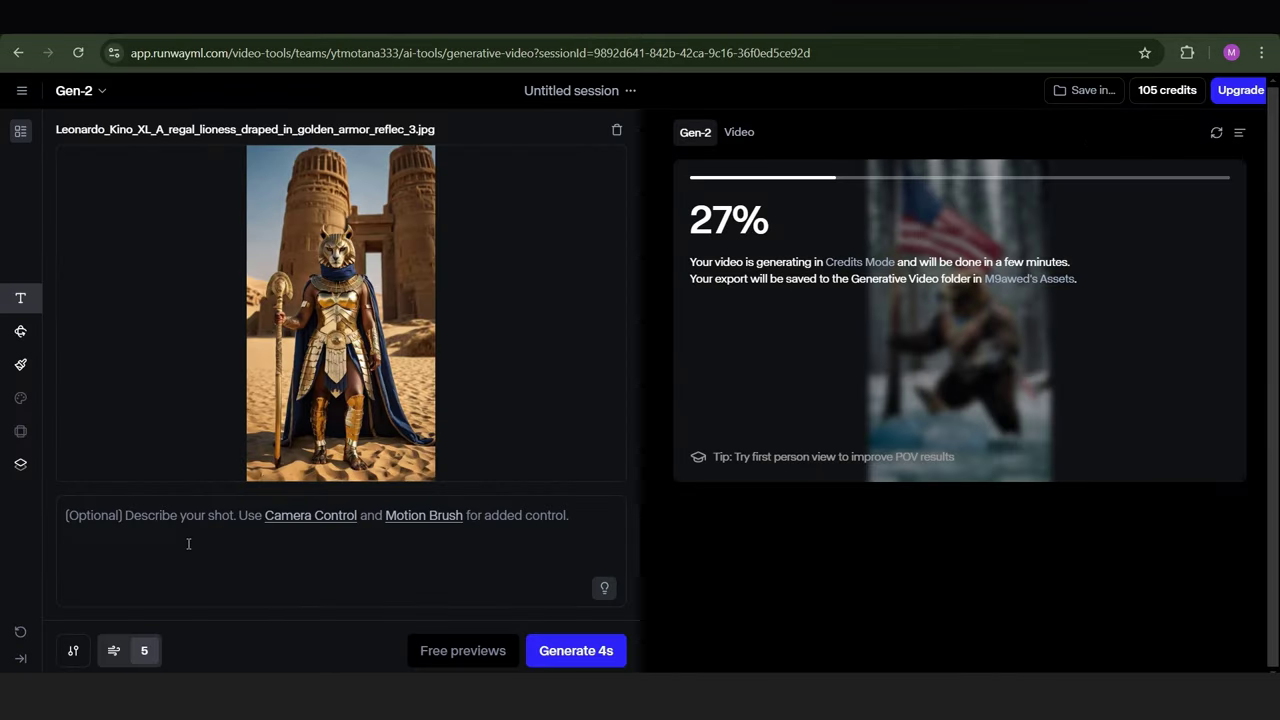
- In Runway, generate the lioness video with the prompt "make this character walk" and upload the black eagle image next
{"action": "type", "text": "make this character walk"}
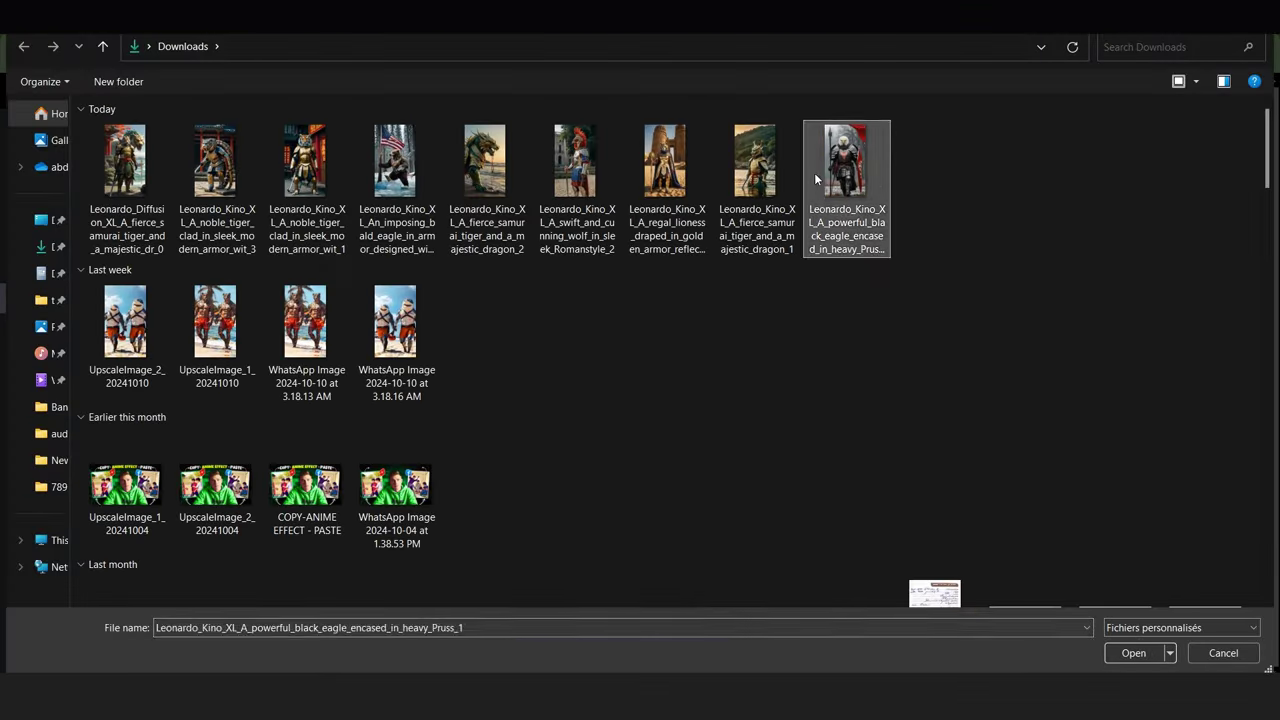
{"action": "double_click", "coordinate": [814, 172]}
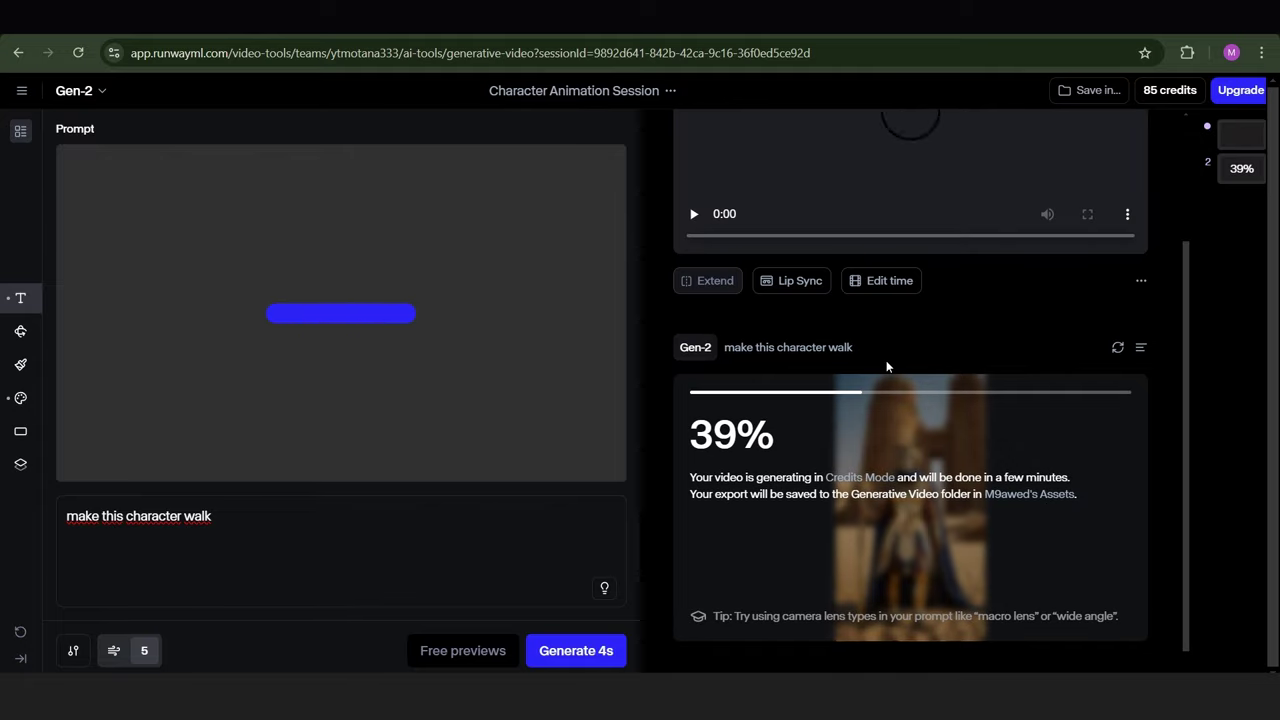
- In Vidu, play the finished eagle clip and create the dragon warrior video with the prompt "make this character walk"
{"action": "left_click", "coordinate": [694, 340]}
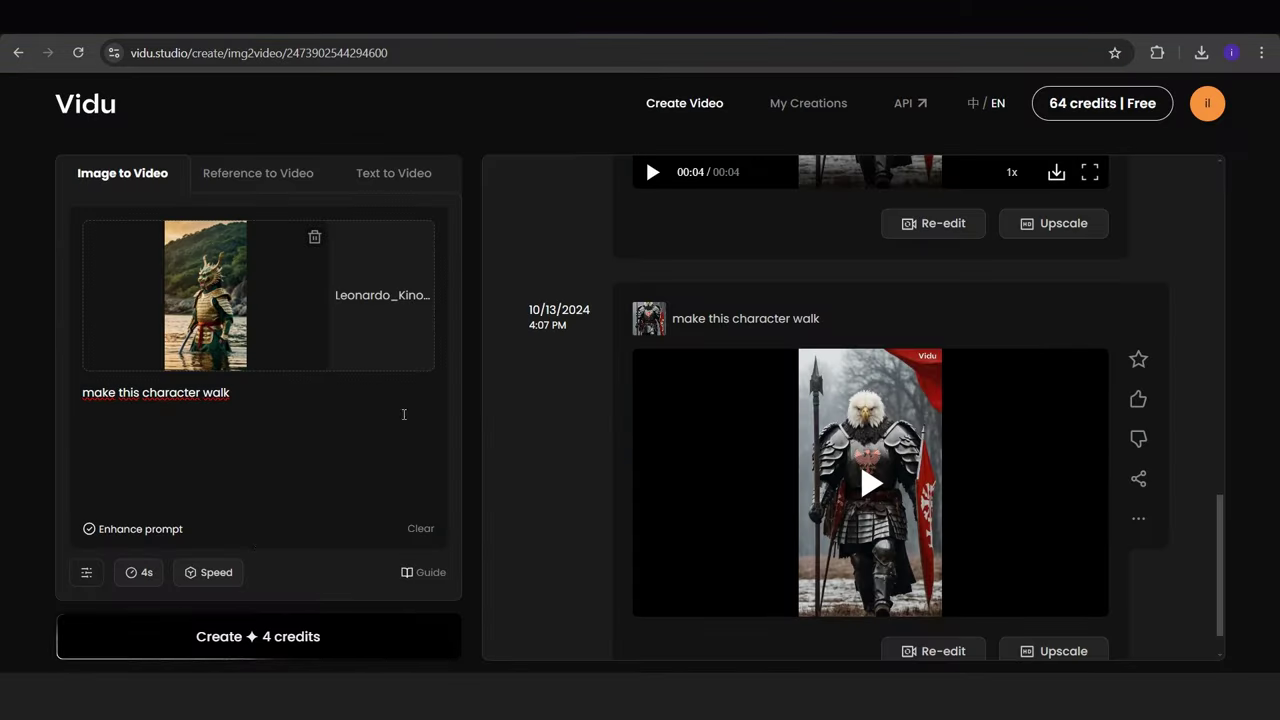
{"action": "left_click", "coordinate": [851, 484]}
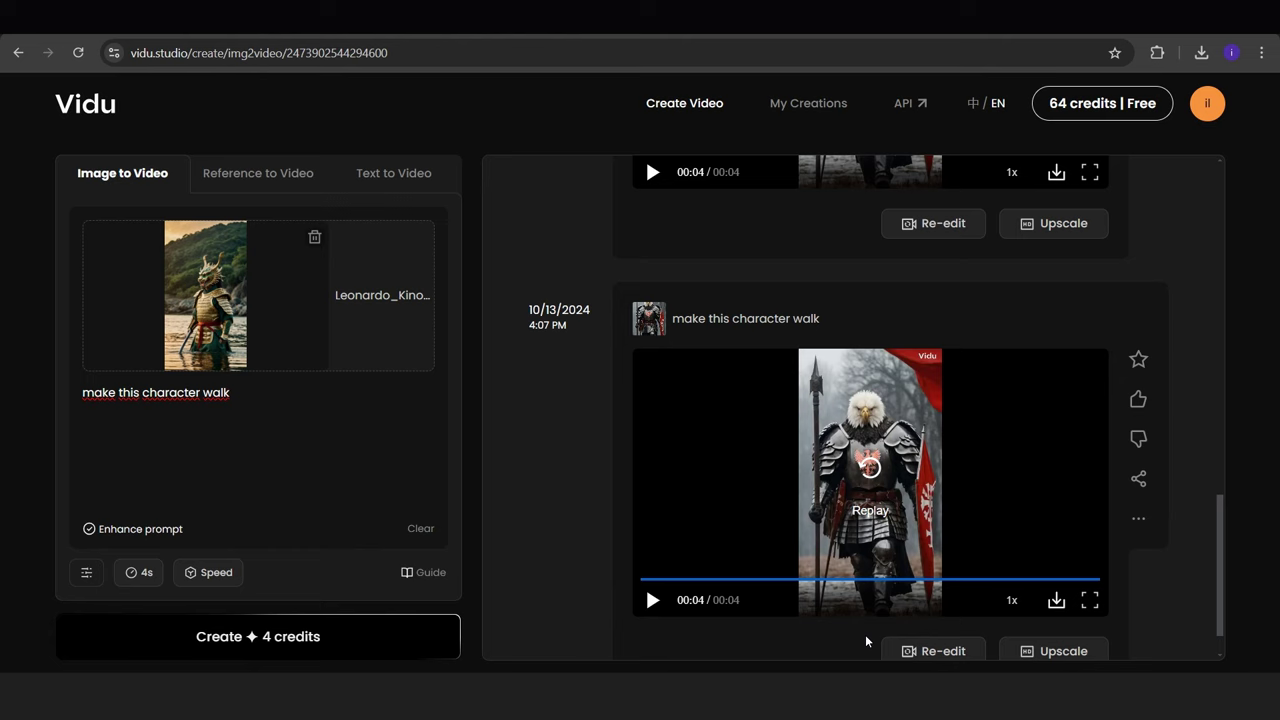
{"action": "left_click", "coordinate": [258, 636]}
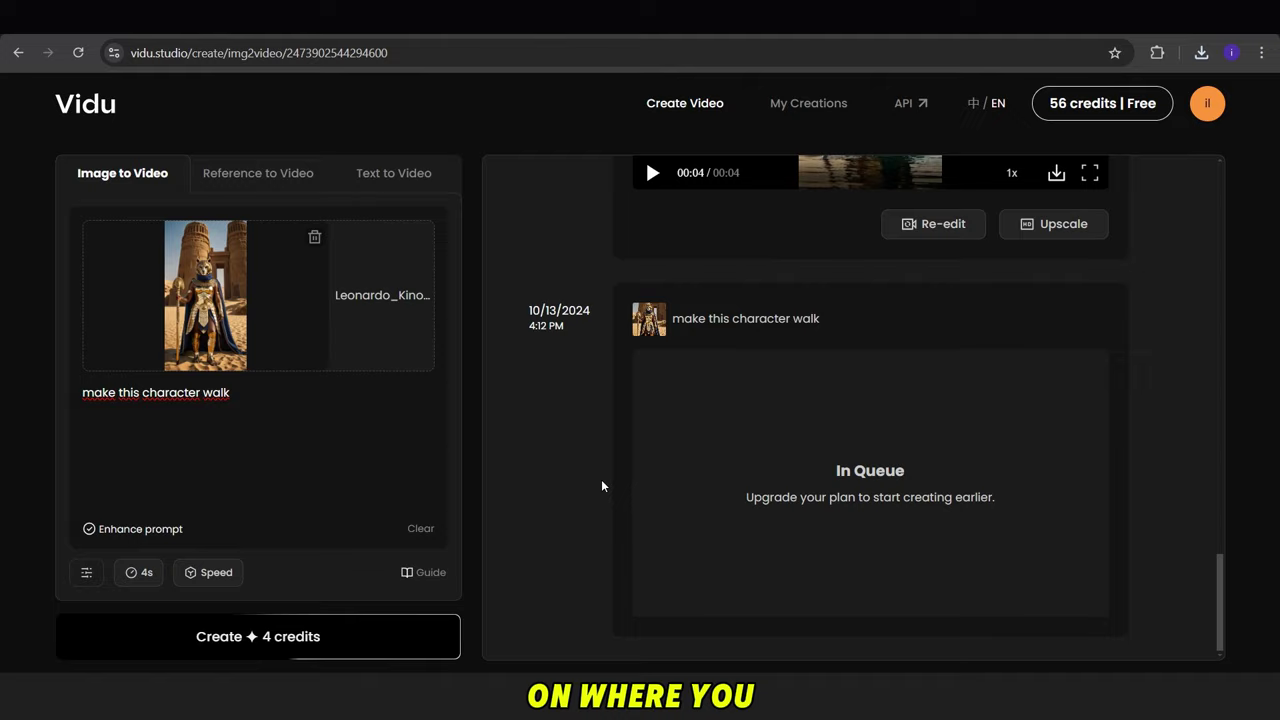
- Remove the lioness source image and choose another character image in its place
{"action": "left_click", "coordinate": [314, 238]}
{"action": "left_click", "coordinate": [316, 244]}
{"action": "double_click", "coordinate": [755, 186]}
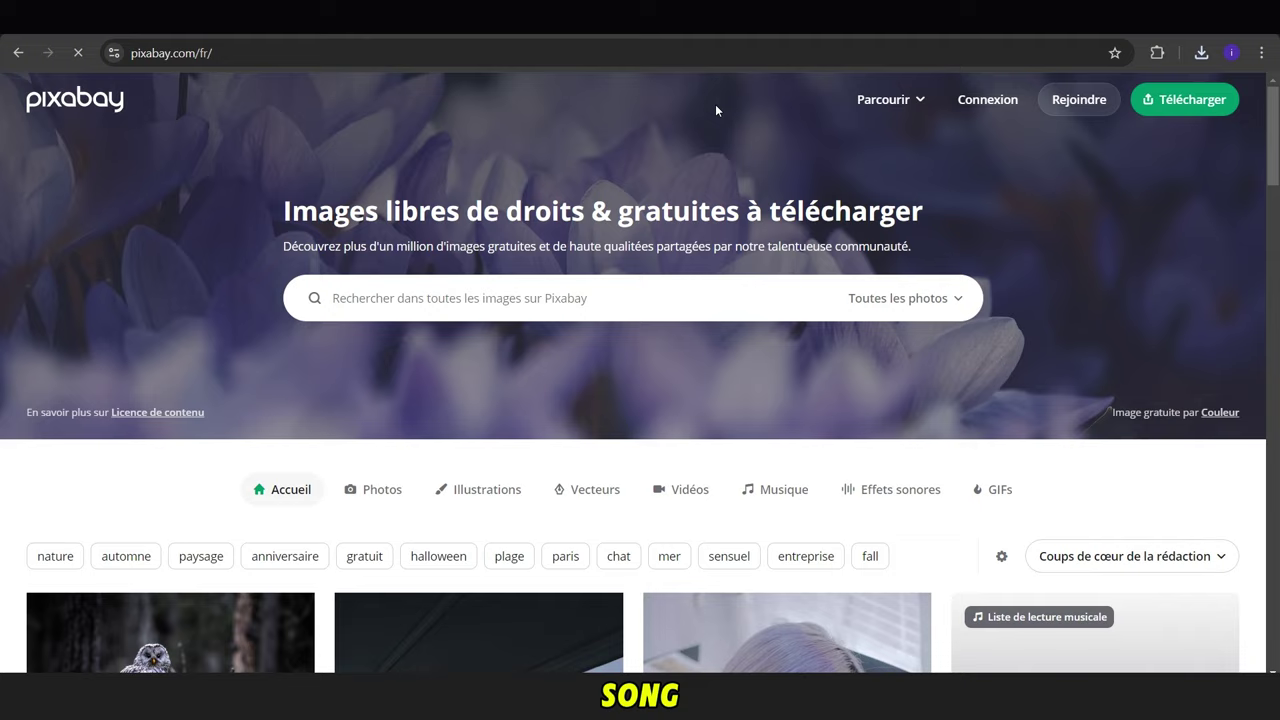
- On Pixabay, set the search category to Musique and search for "horror trailer"
{"action": "left_click", "coordinate": [908, 298]}
{"action": "left_click", "coordinate": [937, 534]}
{"action": "left_click", "coordinate": [612, 298]}
{"action": "type", "text": "horro"}
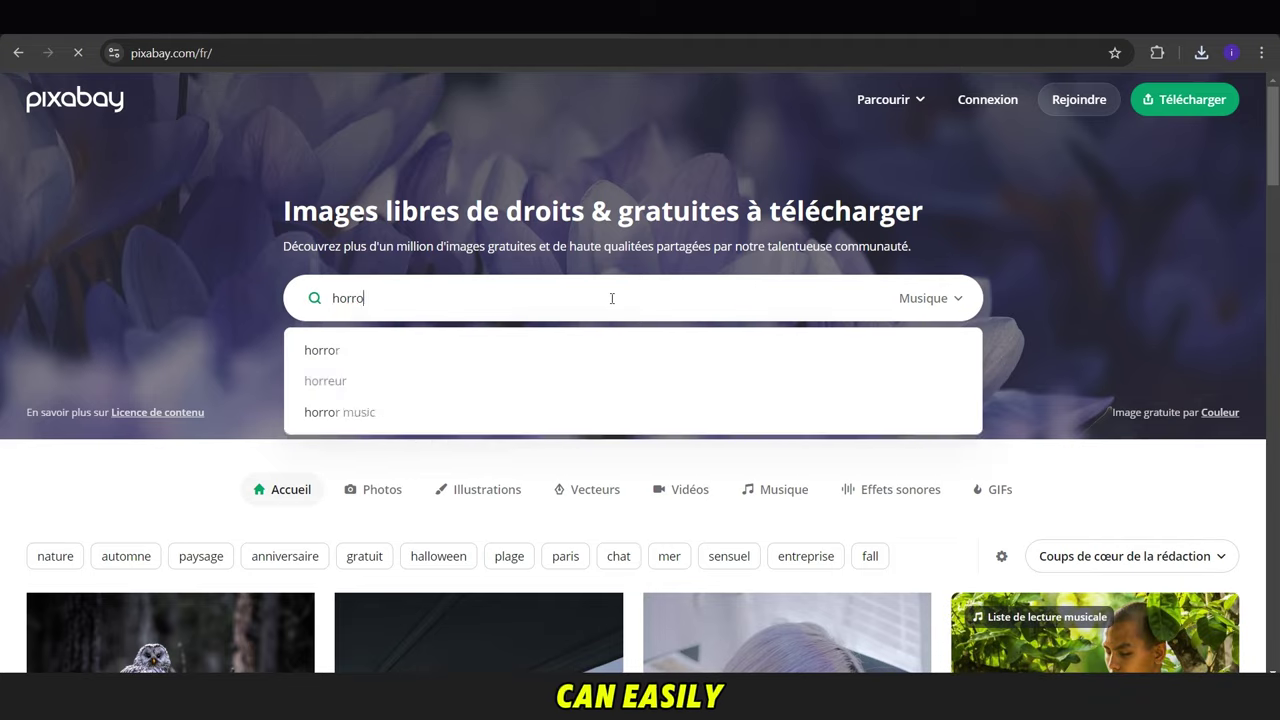
{"action": "type", "text": "r"}
{"action": "left_click", "coordinate": [446, 380]}
- Preview several horror trailer tracks, including Nightmare, Deep Space, and The Infinity in its 90 and 120 BPM versions
{"action": "left_click", "coordinate": [538, 447]}
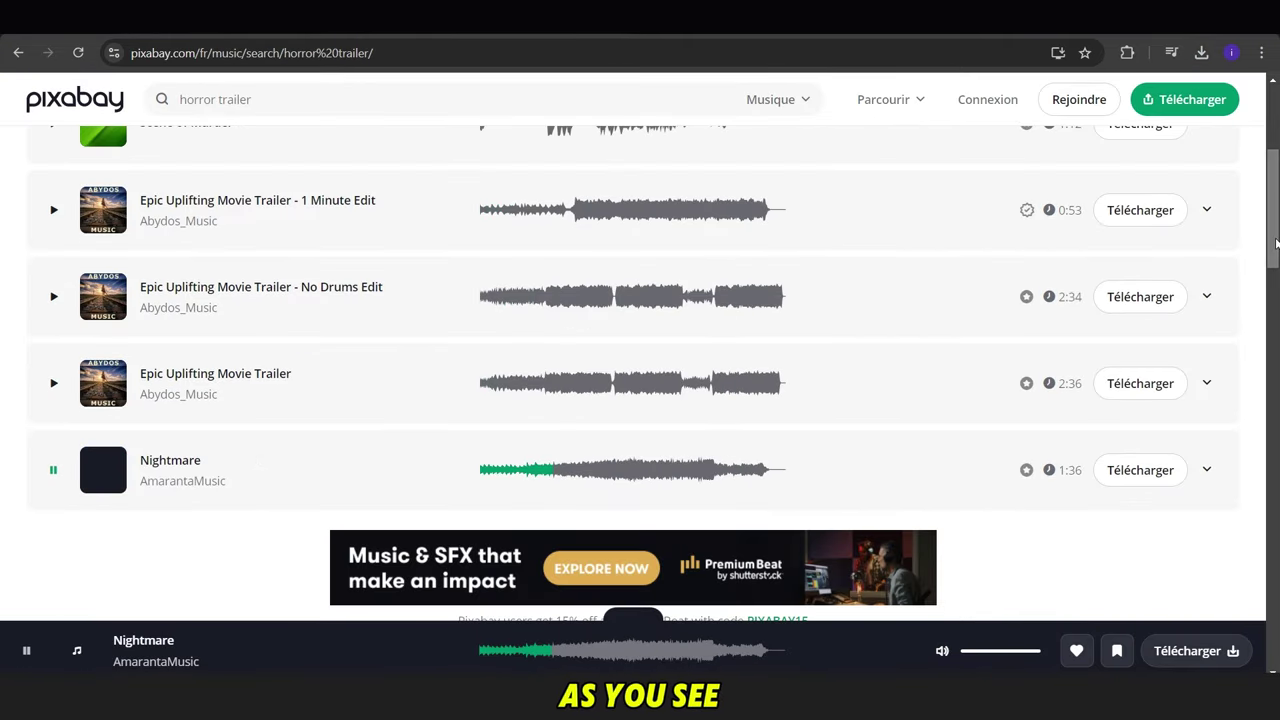
{"action": "scroll", "coordinate": [1275, 312], "scroll_direction": "down", "scroll_amount": 4}
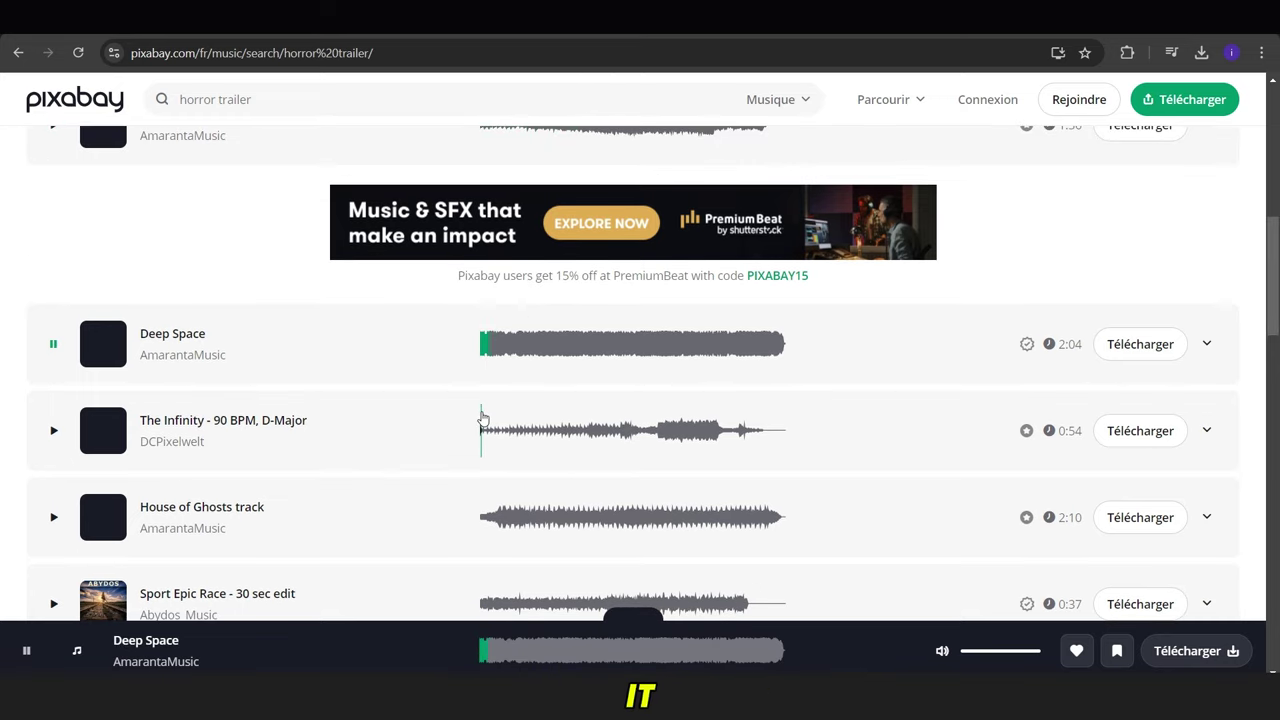
{"action": "left_click", "coordinate": [481, 416]}
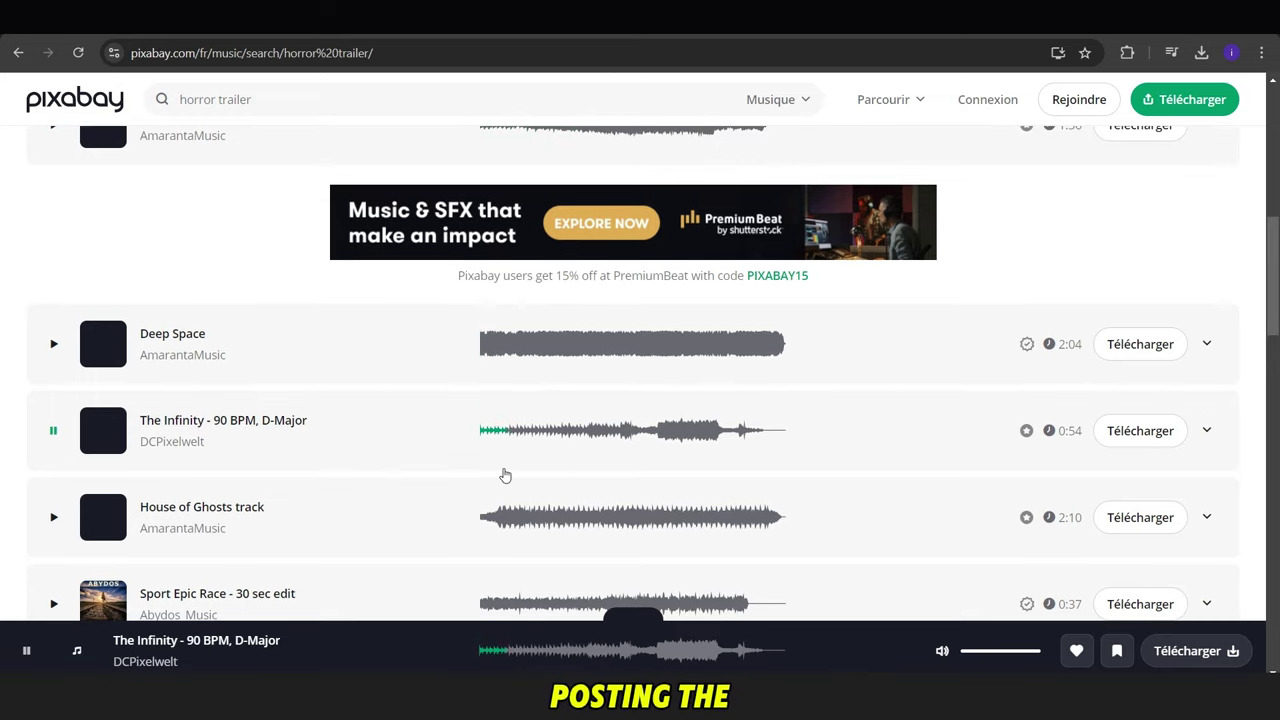
{"action": "scroll", "coordinate": [520, 400], "scroll_direction": "down", "scroll_amount": 3}
{"action": "left_click", "coordinate": [522, 313]}
{"action": "left_click", "coordinate": [497, 398]}
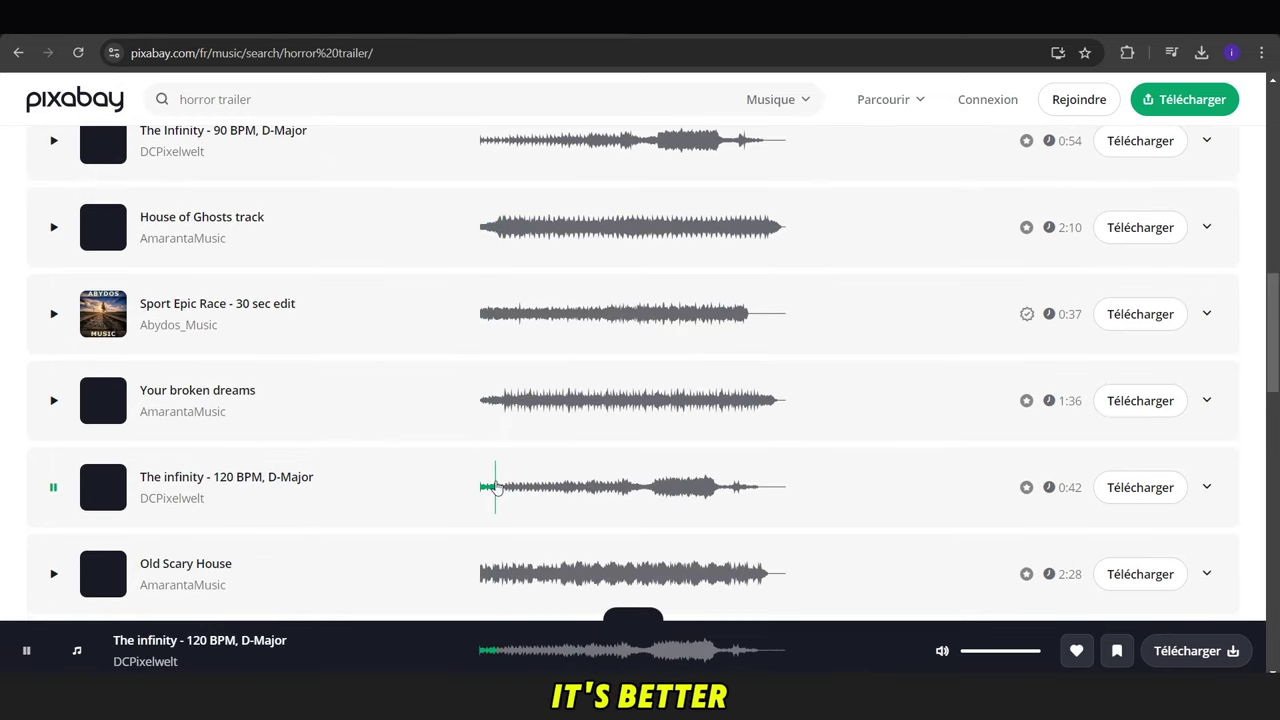
{"action": "left_click", "coordinate": [495, 573]}
{"action": "scroll", "coordinate": [495, 573], "scroll_direction": "down", "scroll_amount": 2}
{"action": "left_click", "coordinate": [495, 586]}
{"action": "scroll", "coordinate": [495, 586], "scroll_direction": "down", "scroll_amount": 4}
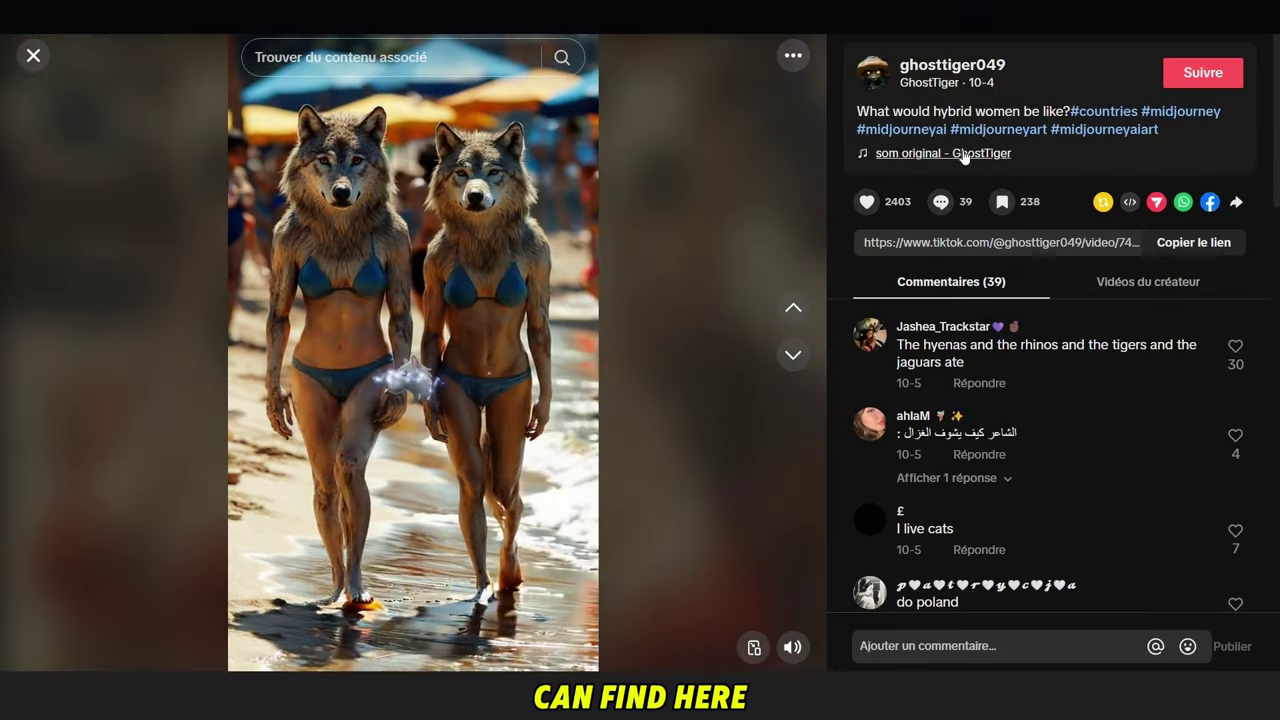
- On TikTok, open the original sound used in the hybrid women video and play it
{"action": "left_click", "coordinate": [963, 154]}
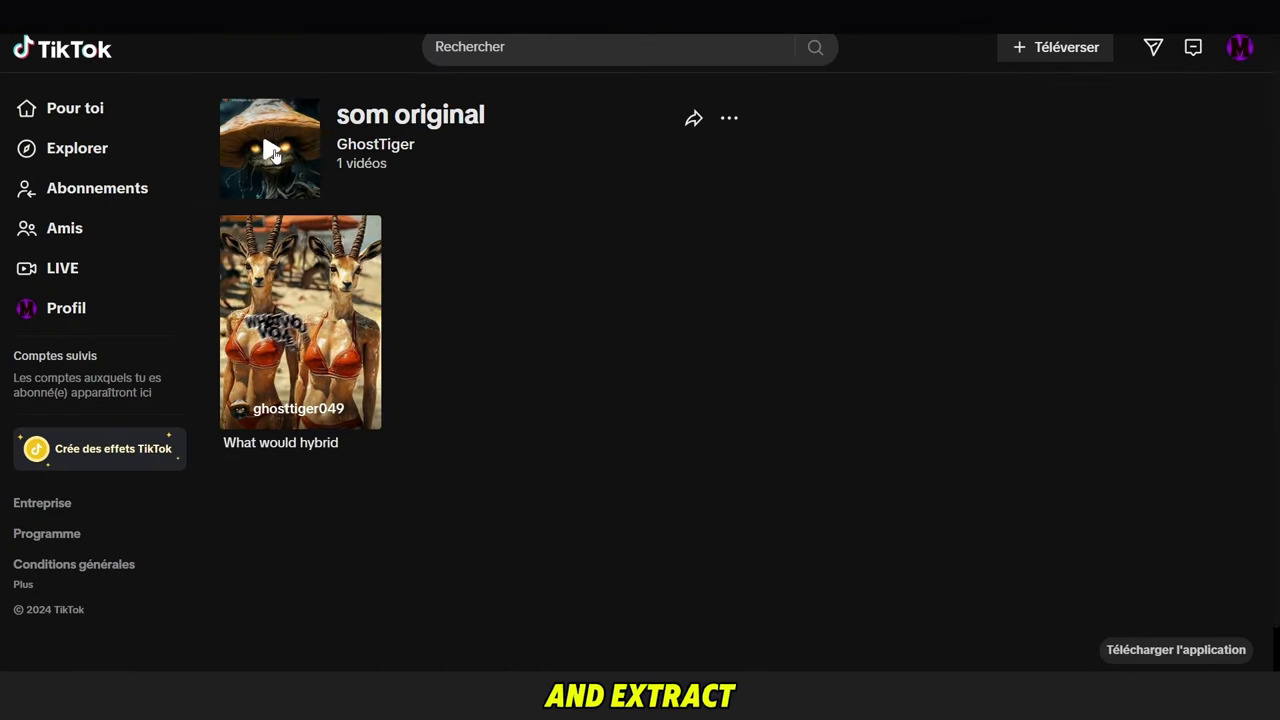
{"action": "left_click", "coordinate": [272, 150]}
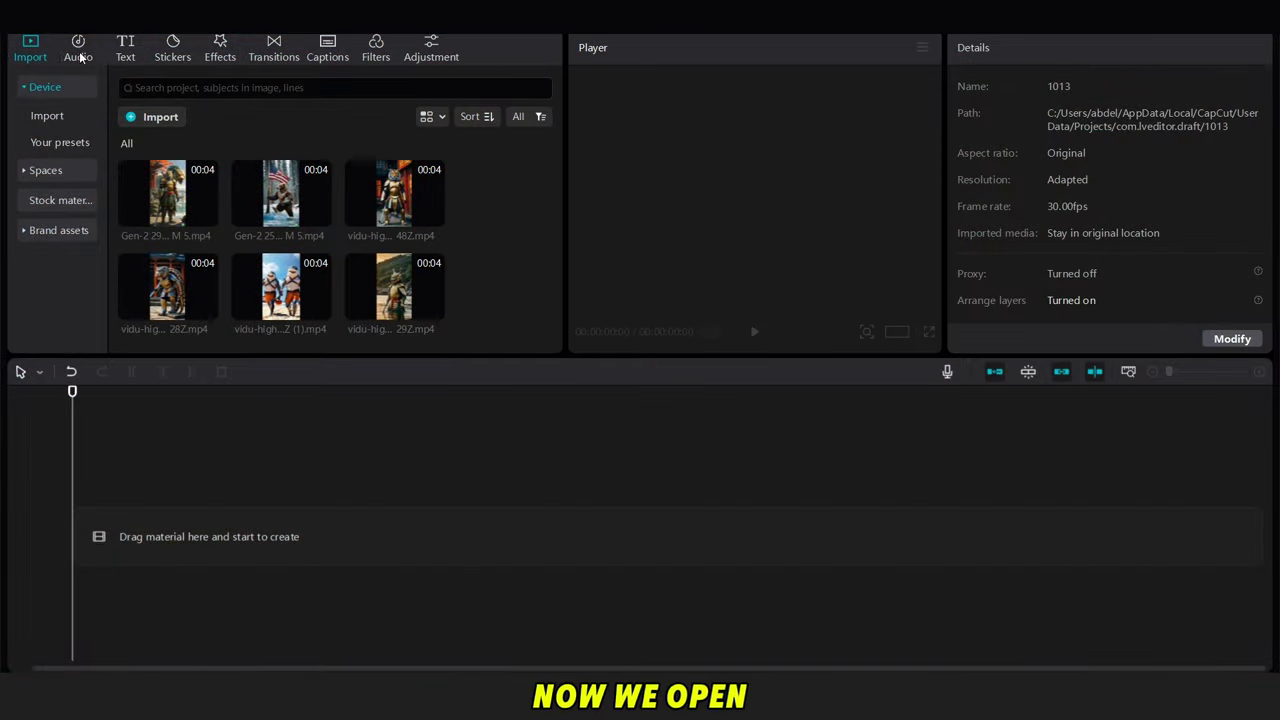
- In CapCut, add the extracted audio Extracted20241013-1 to the timeline and play its beginning
{"action": "left_click", "coordinate": [79, 56]}
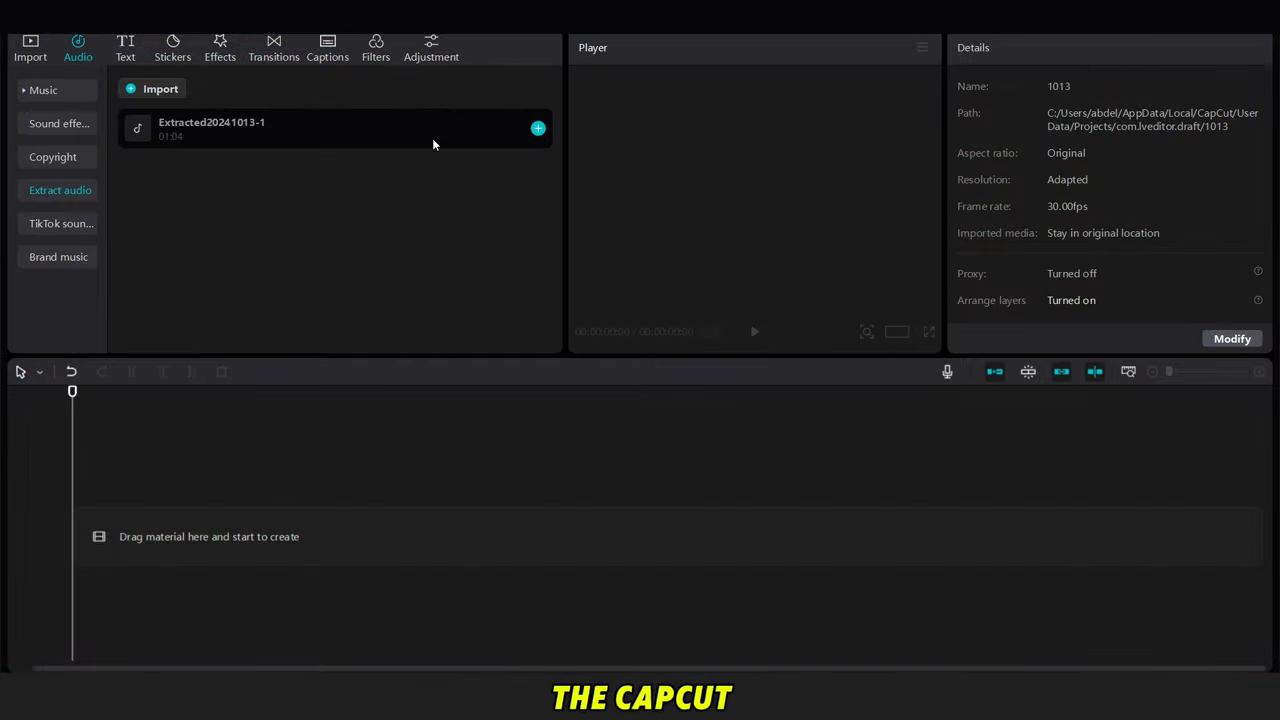
{"action": "left_click", "coordinate": [538, 129]}
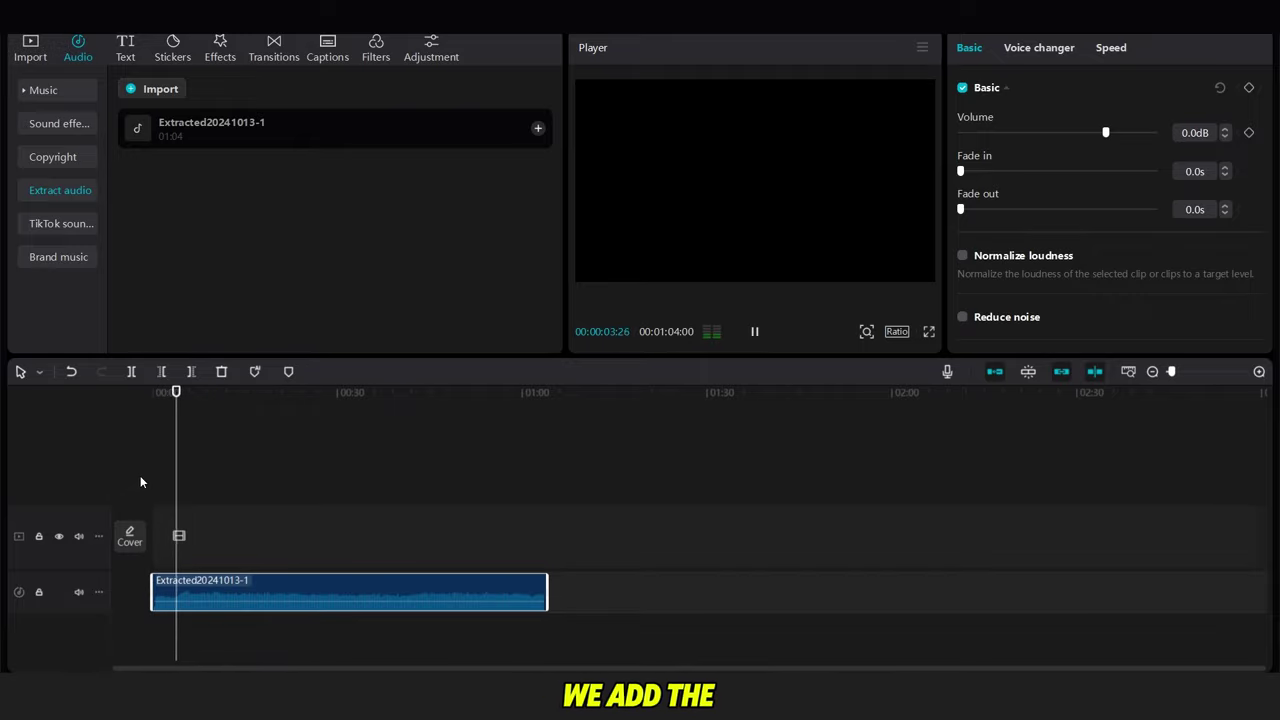
{"action": "key", "text": "space"}
- Place the shark couple clip at the start of the video track and play it against the music
{"action": "left_click", "coordinate": [30, 48]}
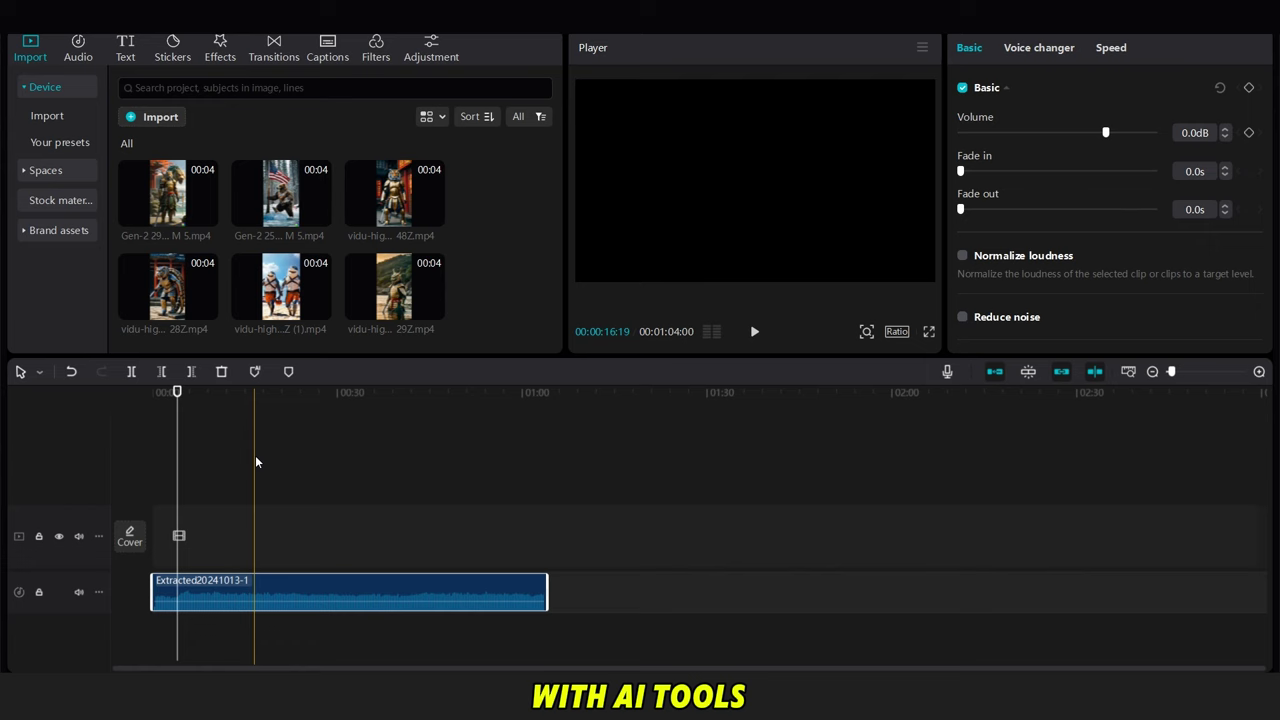
{"action": "left_click_drag", "start_coordinate": [281, 288], "coordinate": [97, 442]}
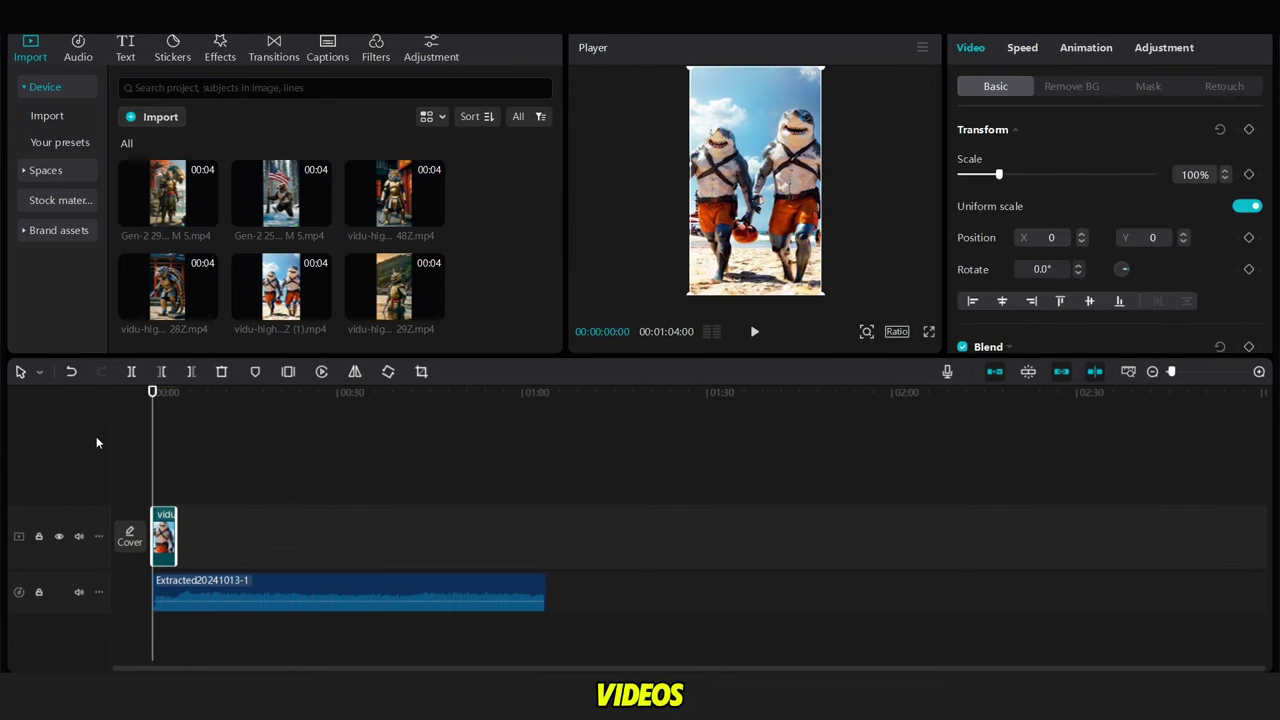
{"action": "key", "text": "space"}
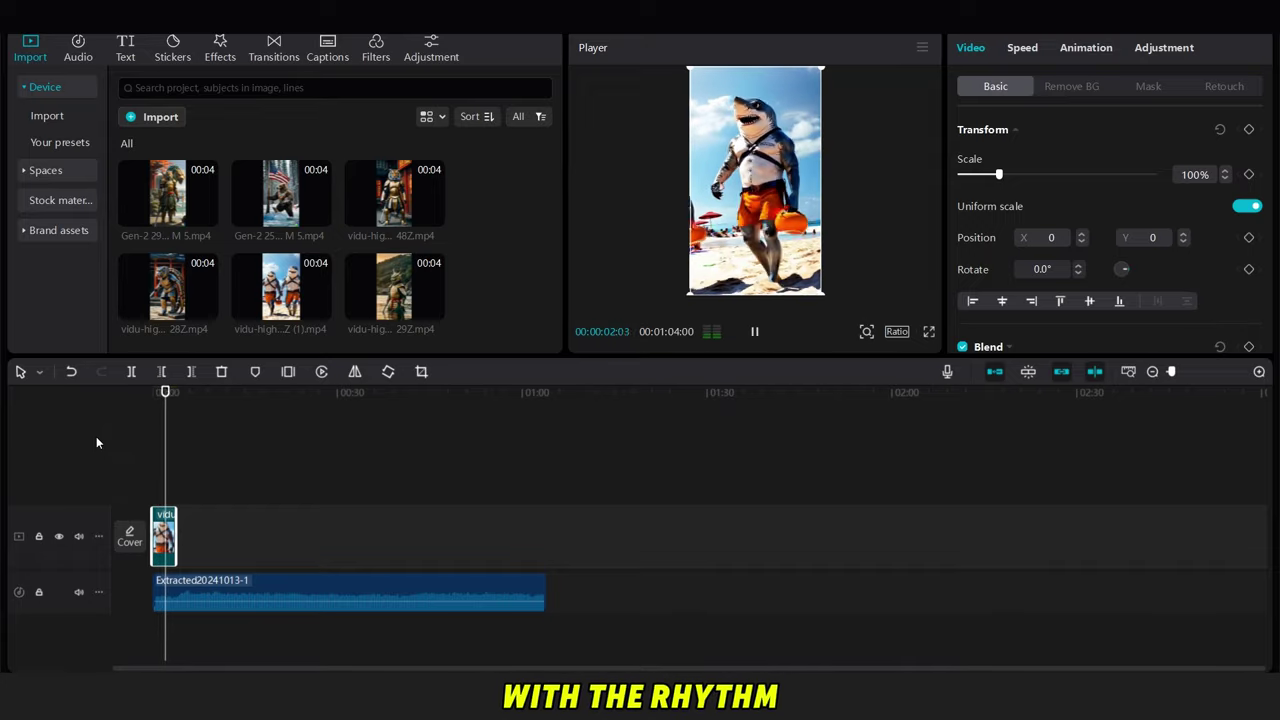
{"action": "key", "text": "space"}
- Line up the remaining five clips after the shark clip, starting with the bear and dragon, and trim the music to match
{"action": "left_click", "coordinate": [177, 478]}
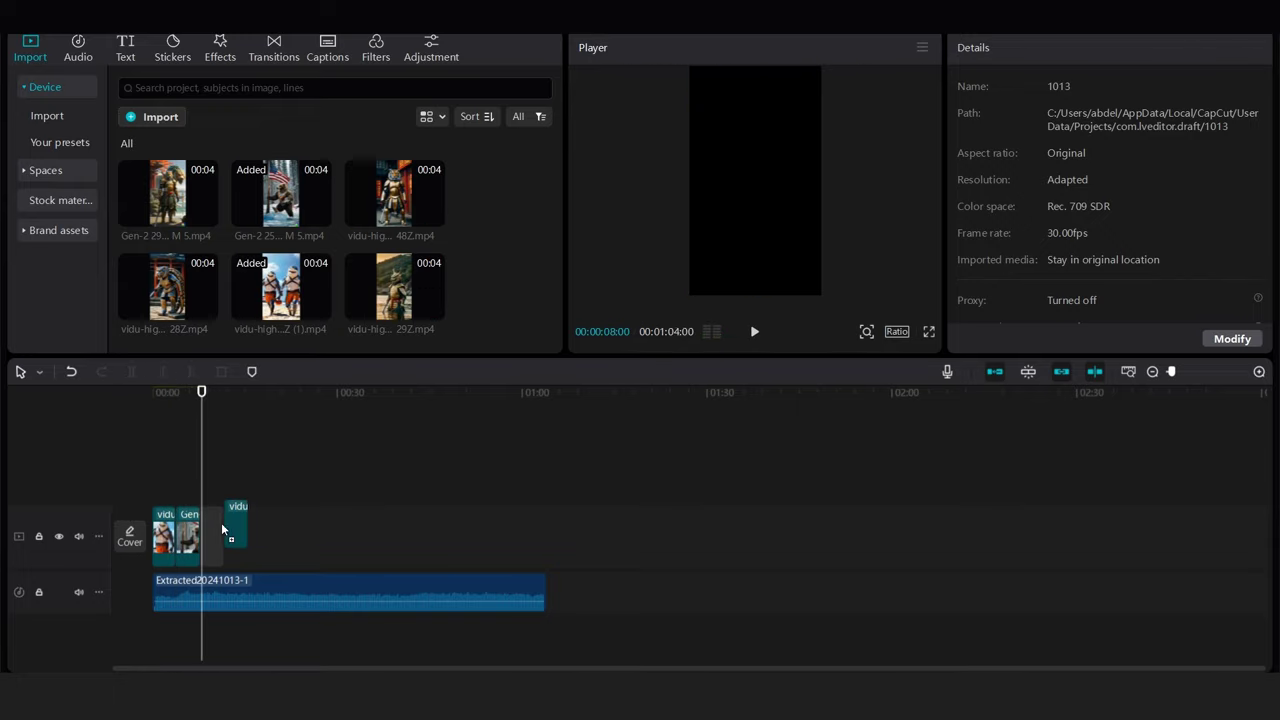
{"action": "left_click_drag", "start_coordinate": [222, 528], "coordinate": [214, 530]}
{"action": "key", "text": "space"}
{"action": "left_click_drag", "start_coordinate": [185, 292], "coordinate": [220, 486]}
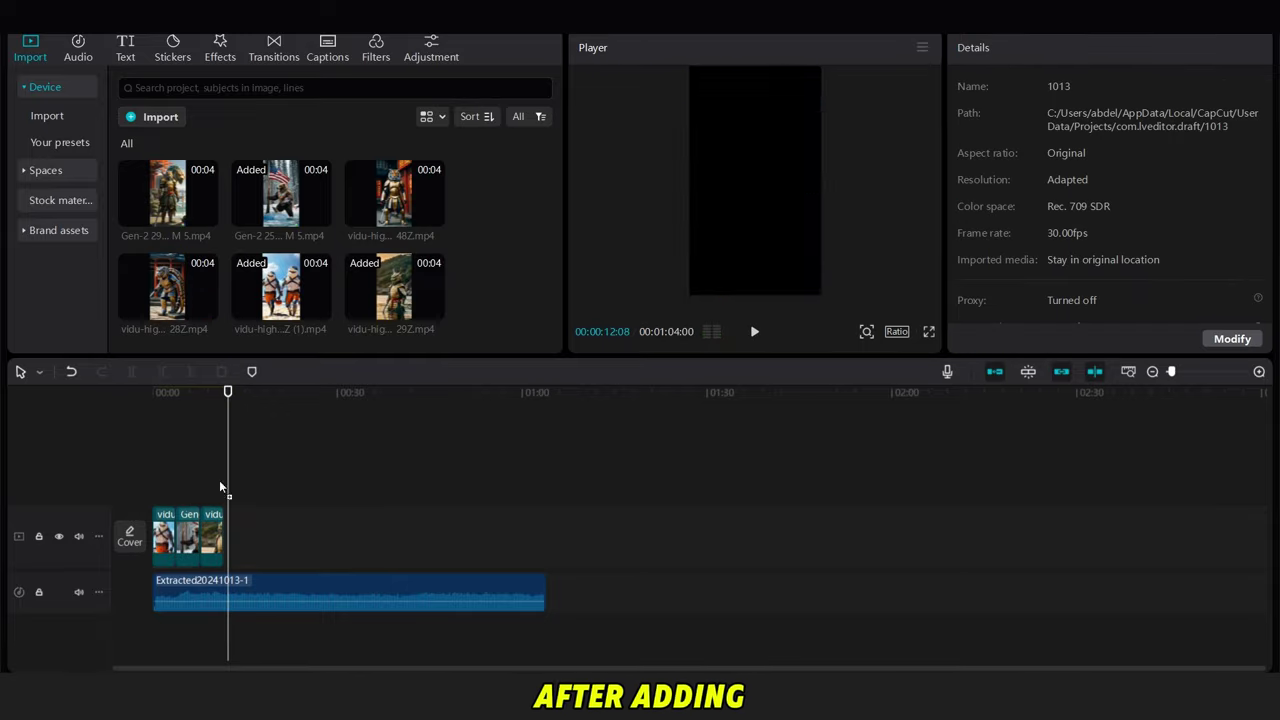
{"action": "key", "text": "space"}
{"action": "left_click_drag", "start_coordinate": [252, 528], "coordinate": [268, 505]}
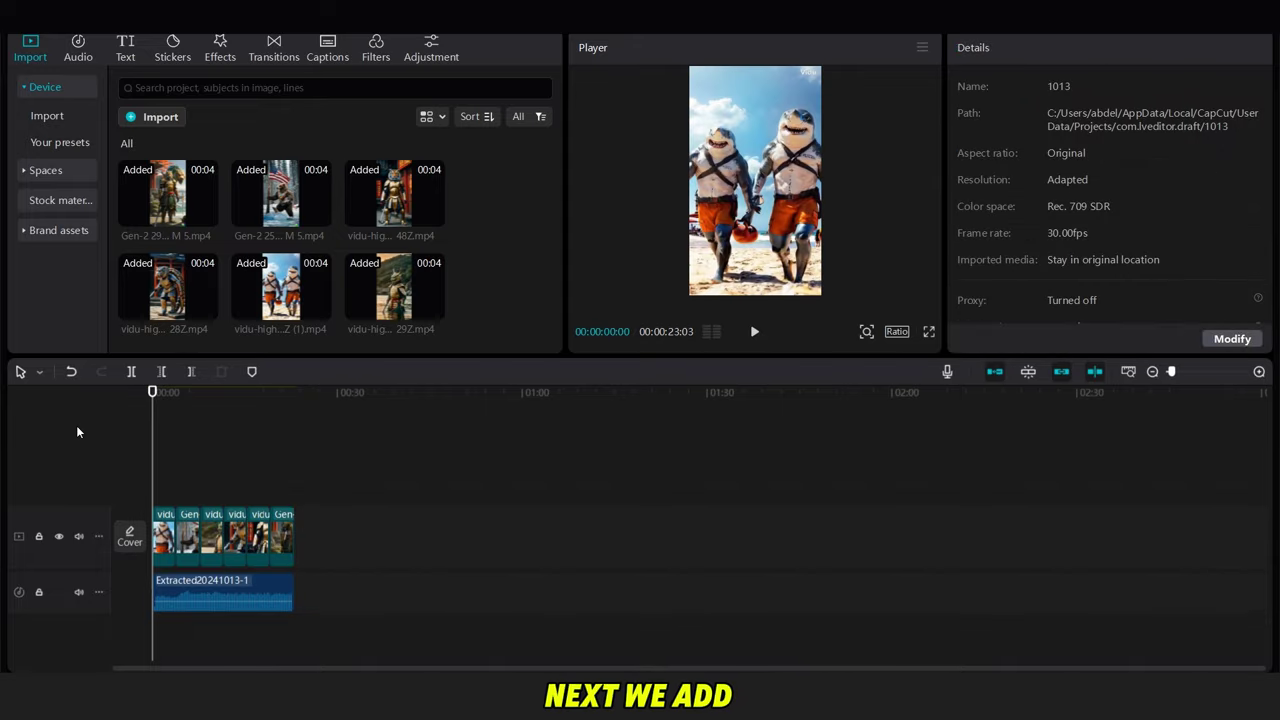
- Search the music library for "eagle" and place three copies of Call of eagle(52694) under the bear clip
{"action": "left_click", "coordinate": [78, 48]}
{"action": "left_click_drag", "start_coordinate": [181, 509], "coordinate": [179, 509]}
{"action": "left_click", "coordinate": [163, 467]}
{"action": "key", "text": "space"}
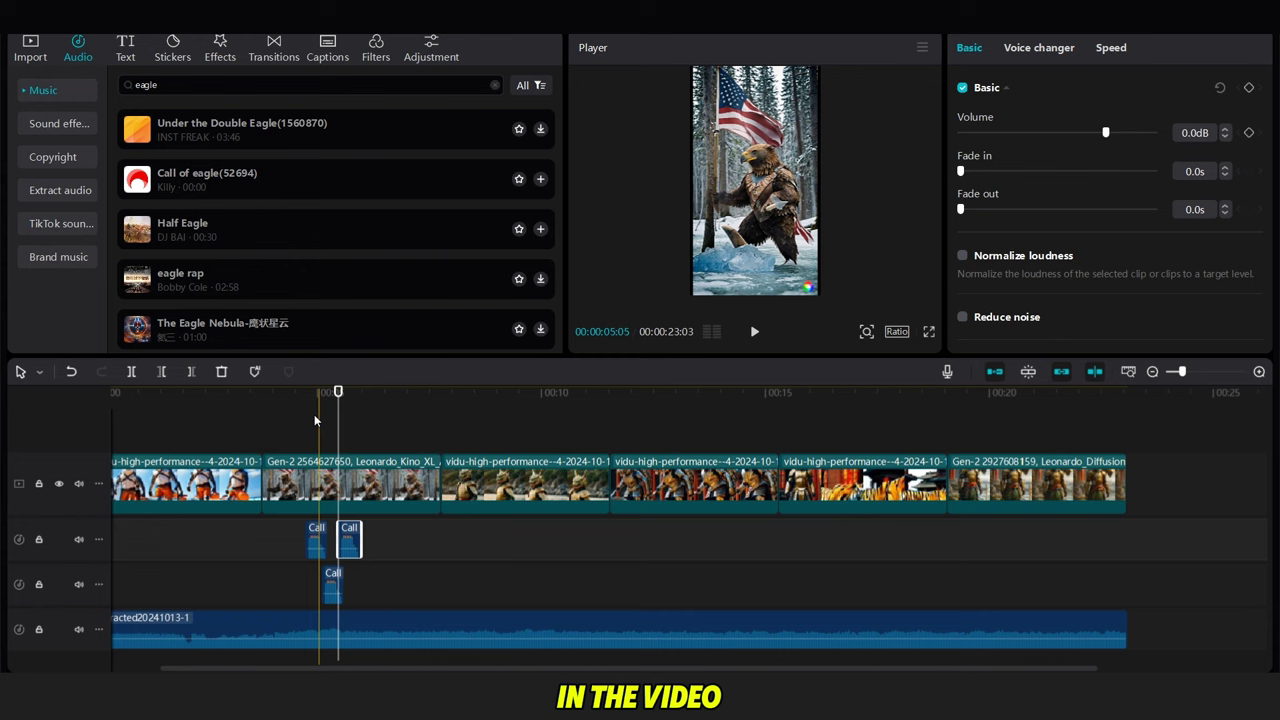
- Move the eagle call sounds closer together under the bear clip and play them back
{"action": "left_click", "coordinate": [313, 421]}
{"action": "key", "text": "space"}
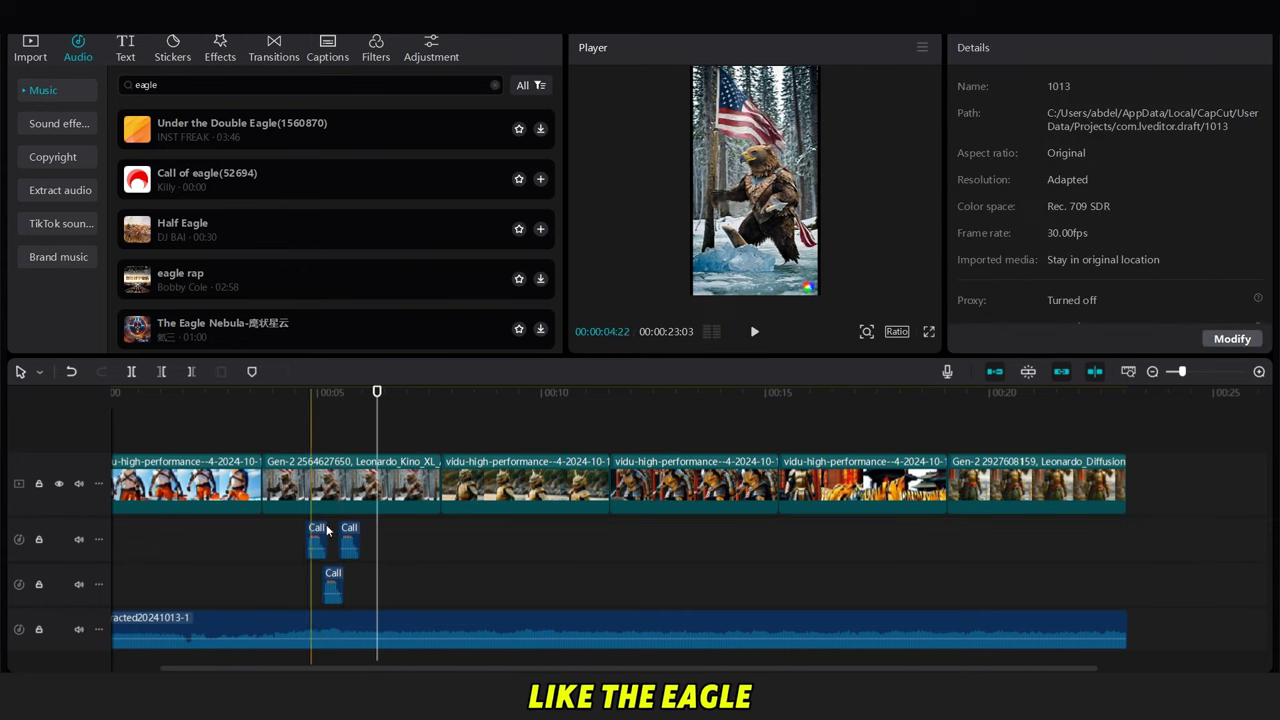
{"action": "left_click_drag", "start_coordinate": [332, 580], "coordinate": [321, 578]}
{"action": "left_click", "coordinate": [304, 537]}
{"action": "key", "text": "space"}
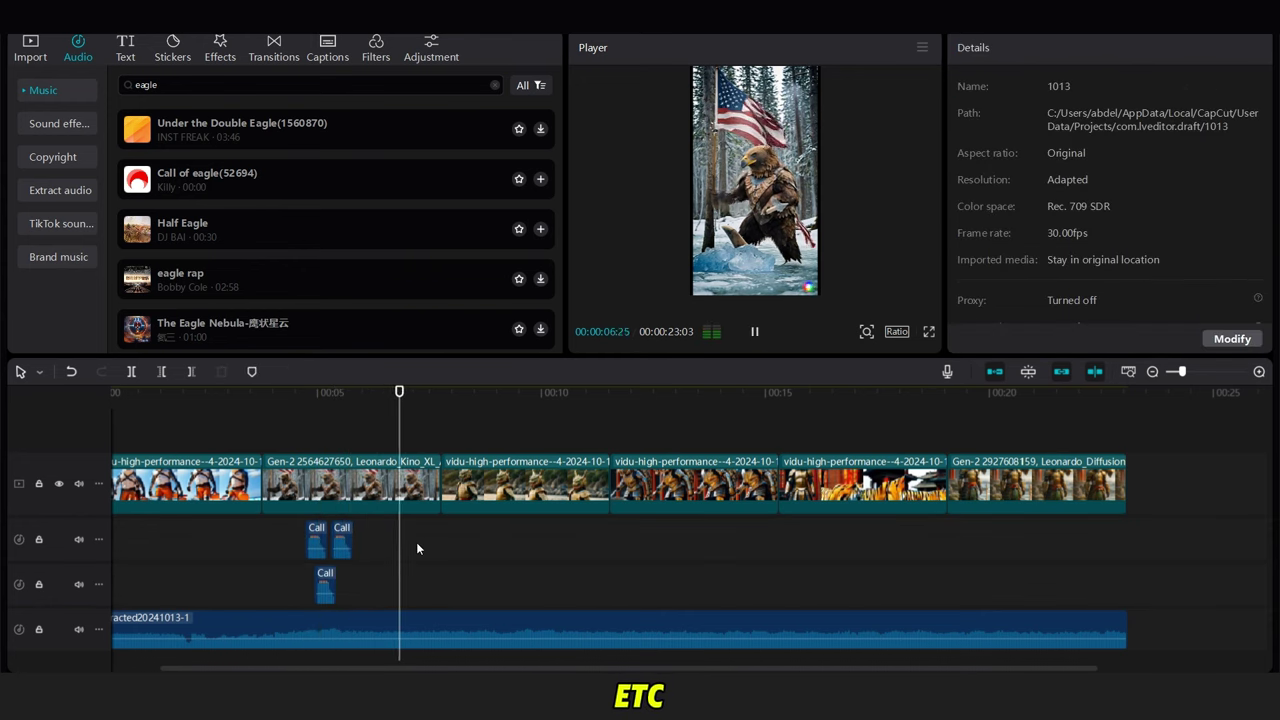
- Lower the volume of the eagle call sounds and listen to them with the bear clip
{"action": "left_click", "coordinate": [341, 540]}
{"action": "key", "text": "space"}
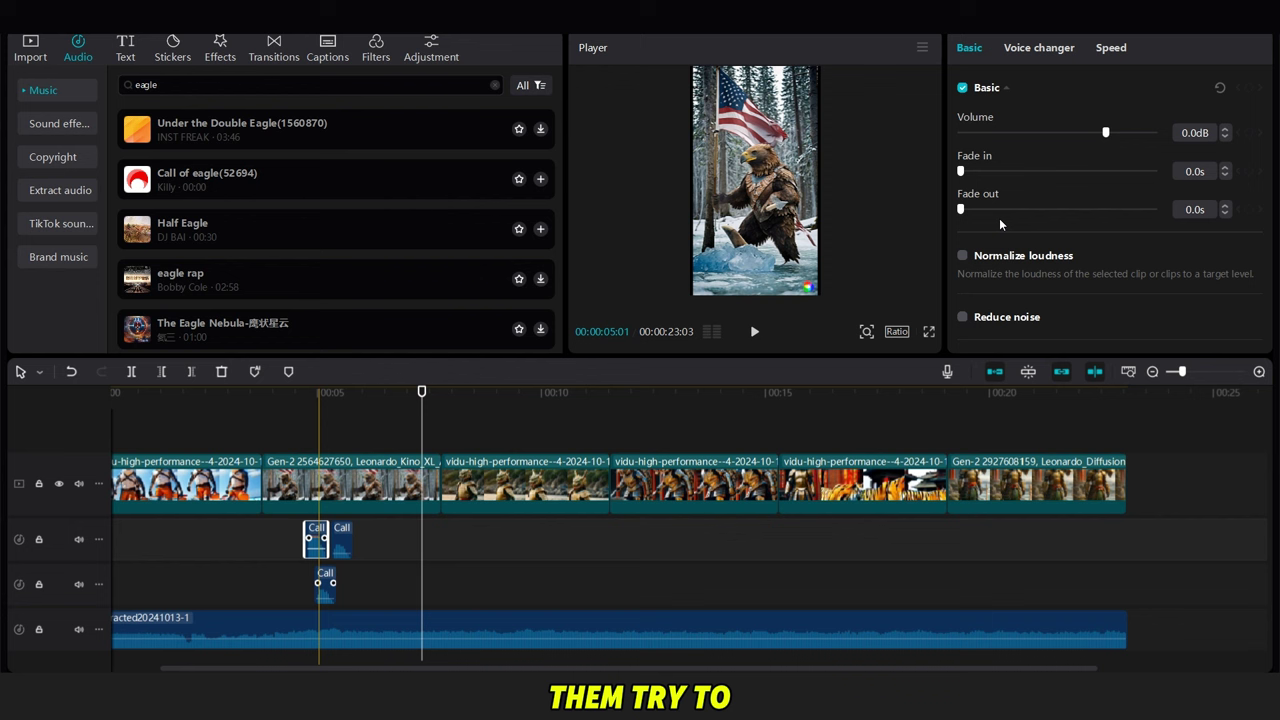
{"action": "left_click", "coordinate": [288, 584]}
{"action": "key", "text": "space"}
{"action": "key", "text": "space"}
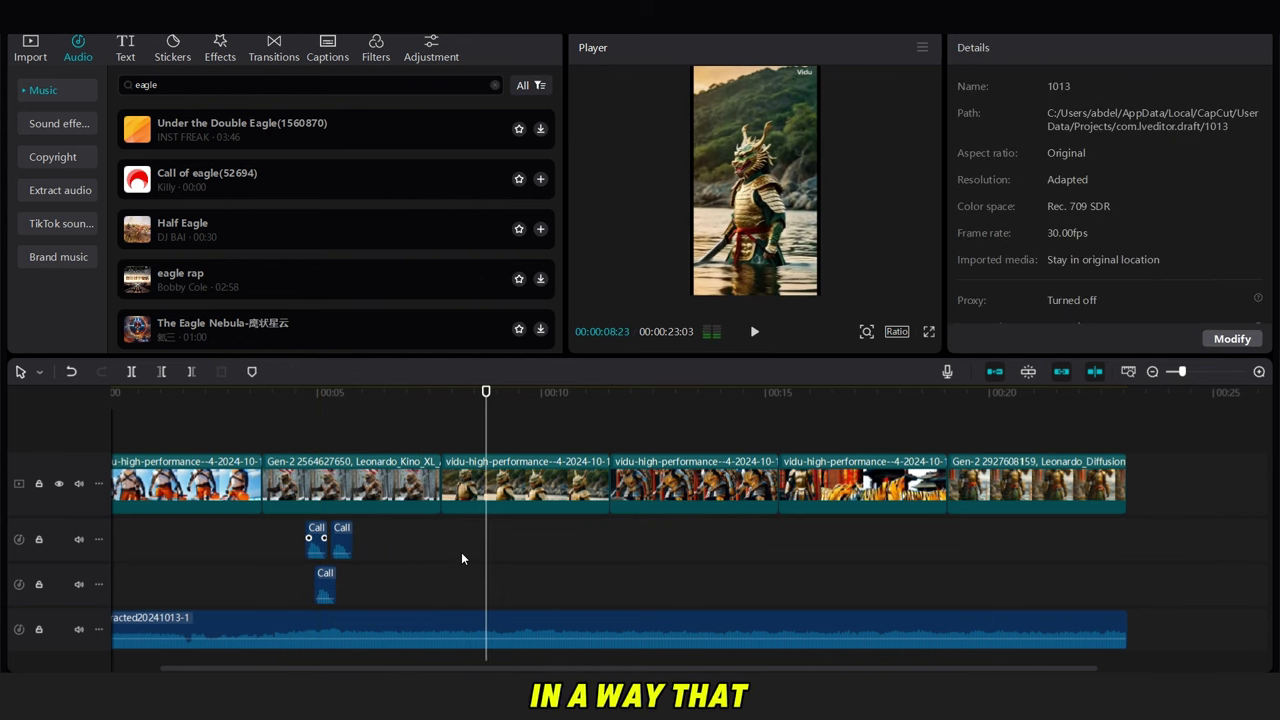
- Search the music library for "lion sound" and preview Lion's Great Genka (flocks), Lion cry, Lion's bark 02 and Lion barks (groans)
{"action": "left_click", "coordinate": [494, 85]}
{"action": "type", "text": "lion sound"}
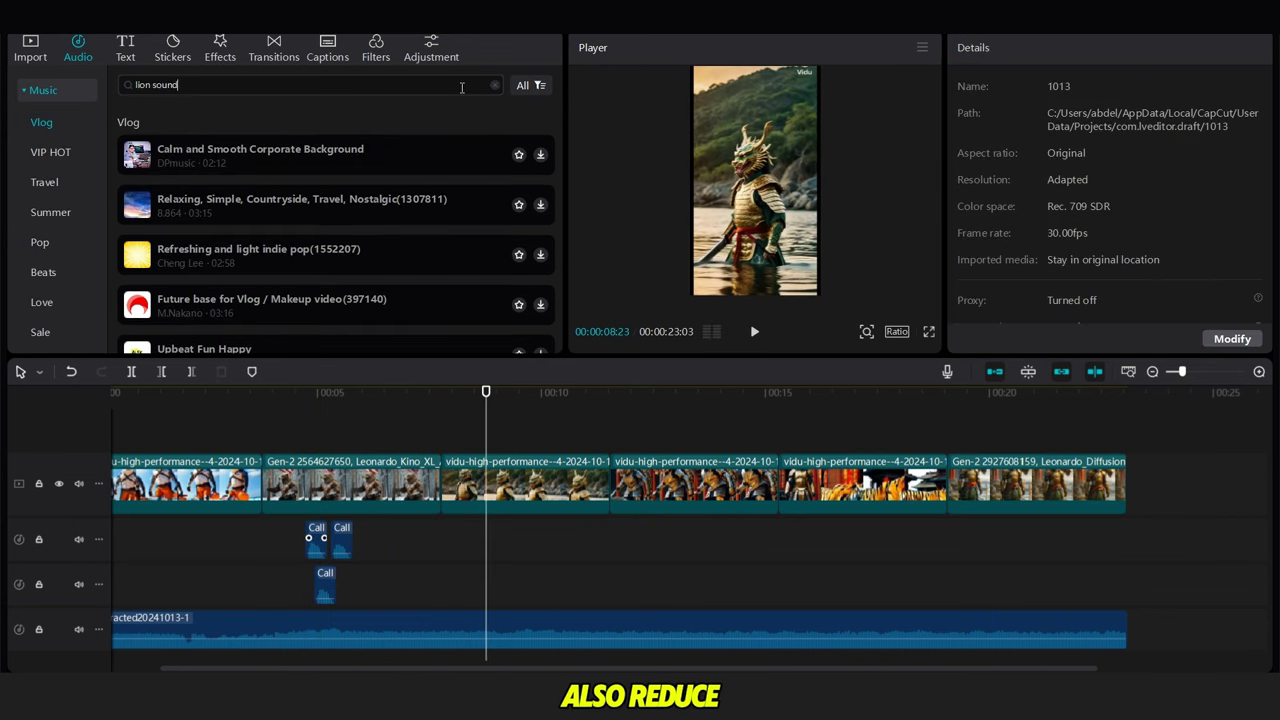
{"action": "key", "text": "Return"}
{"action": "left_click", "coordinate": [338, 163]}
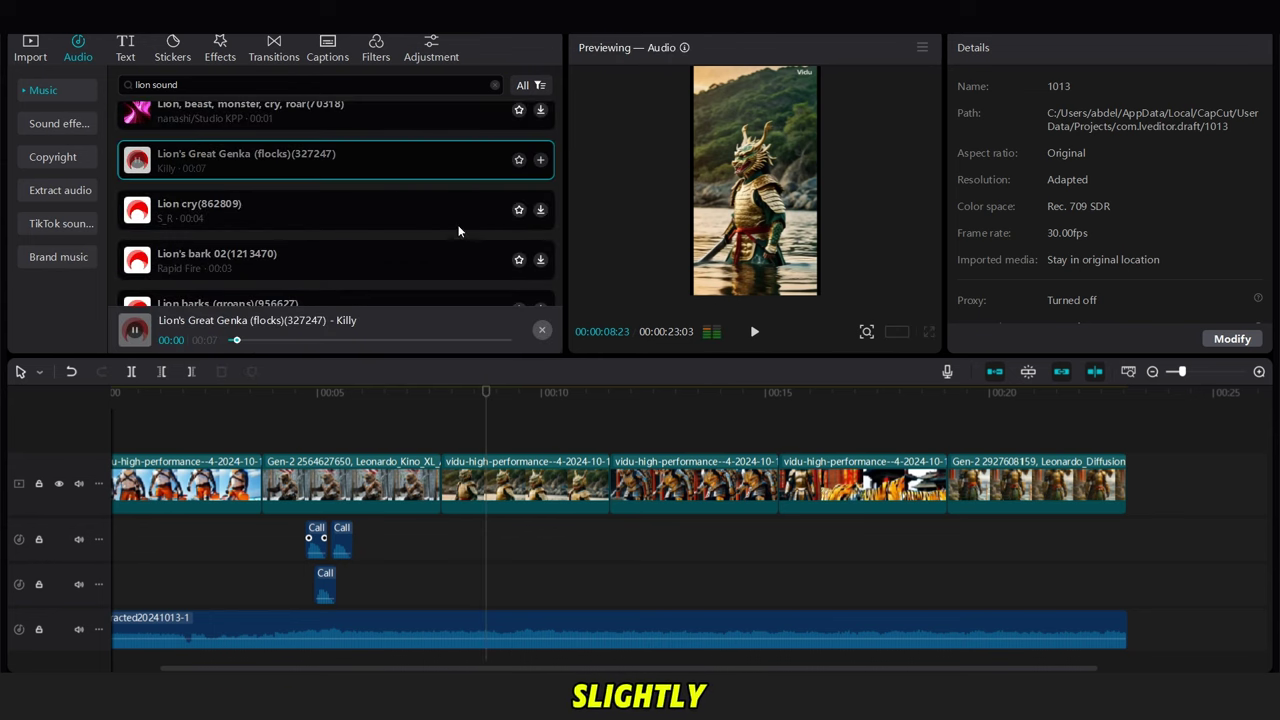
{"action": "left_click", "coordinate": [458, 218]}
{"action": "left_click", "coordinate": [409, 260]}
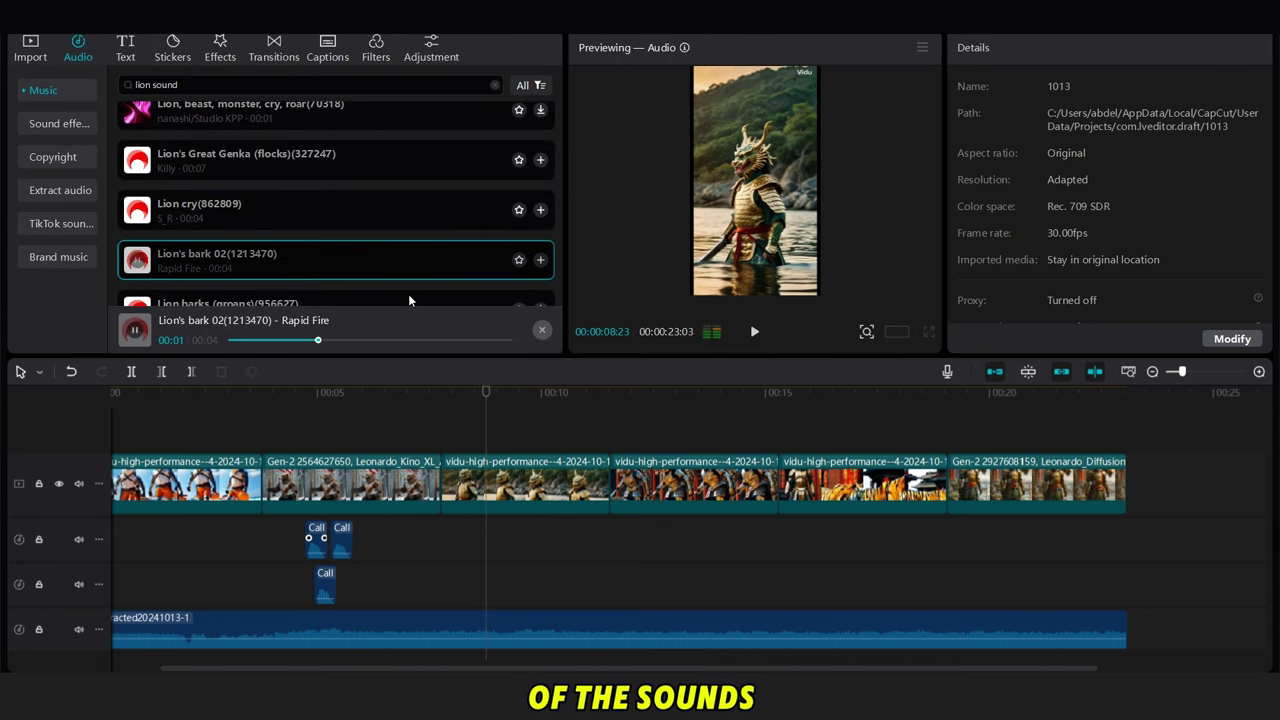
{"action": "left_click", "coordinate": [437, 300]}
- Place Lion's Great Genka (flocks) under the two tiger clips, starting at about 12 seconds, and play that section
{"action": "left_click_drag", "start_coordinate": [369, 172], "coordinate": [471, 431]}
{"action": "left_click_drag", "start_coordinate": [471, 431], "coordinate": [722, 540]}
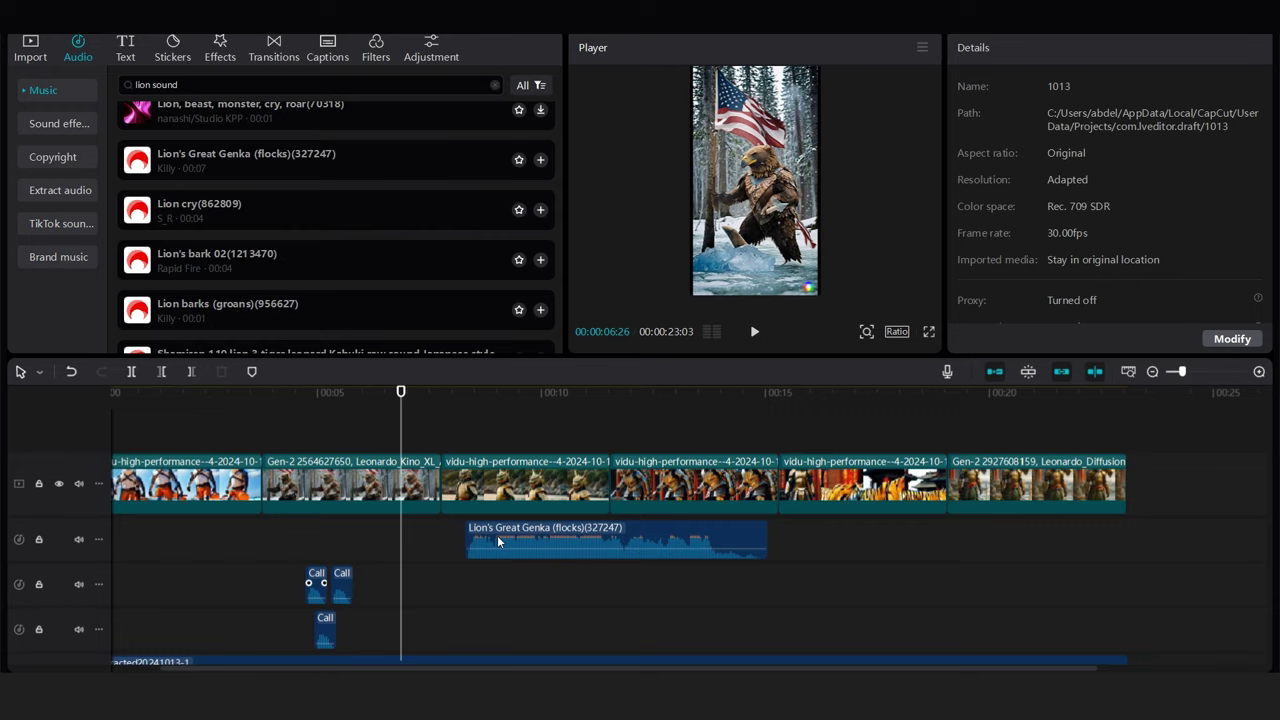
{"action": "left_click", "coordinate": [442, 439]}
{"action": "key", "text": "space"}
{"action": "key", "text": "space"}
{"action": "left_click", "coordinate": [594, 449]}
{"action": "key", "text": "space"}
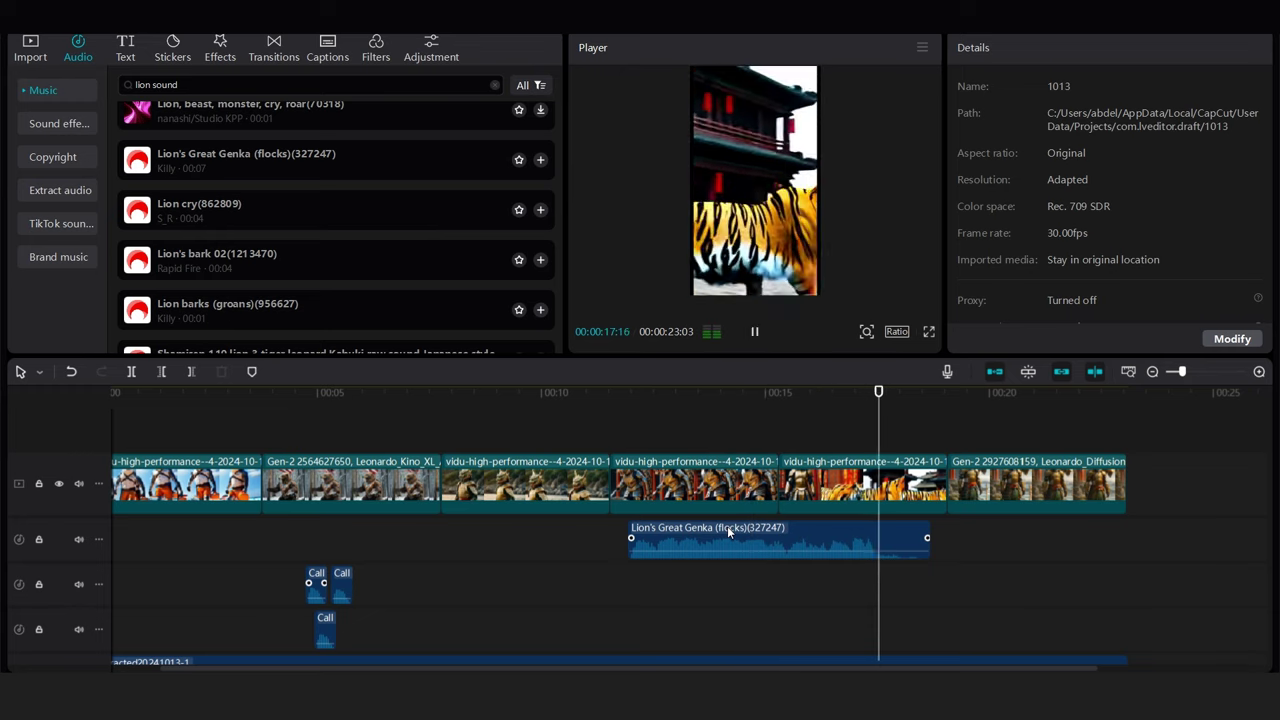
{"action": "key", "text": "space"}
- Add Lion cry(862809) under the last clip and Lion barks (groans) under the second tiger clip
{"action": "left_click_drag", "start_coordinate": [371, 215], "coordinate": [978, 555]}
{"action": "left_click", "coordinate": [745, 410]}
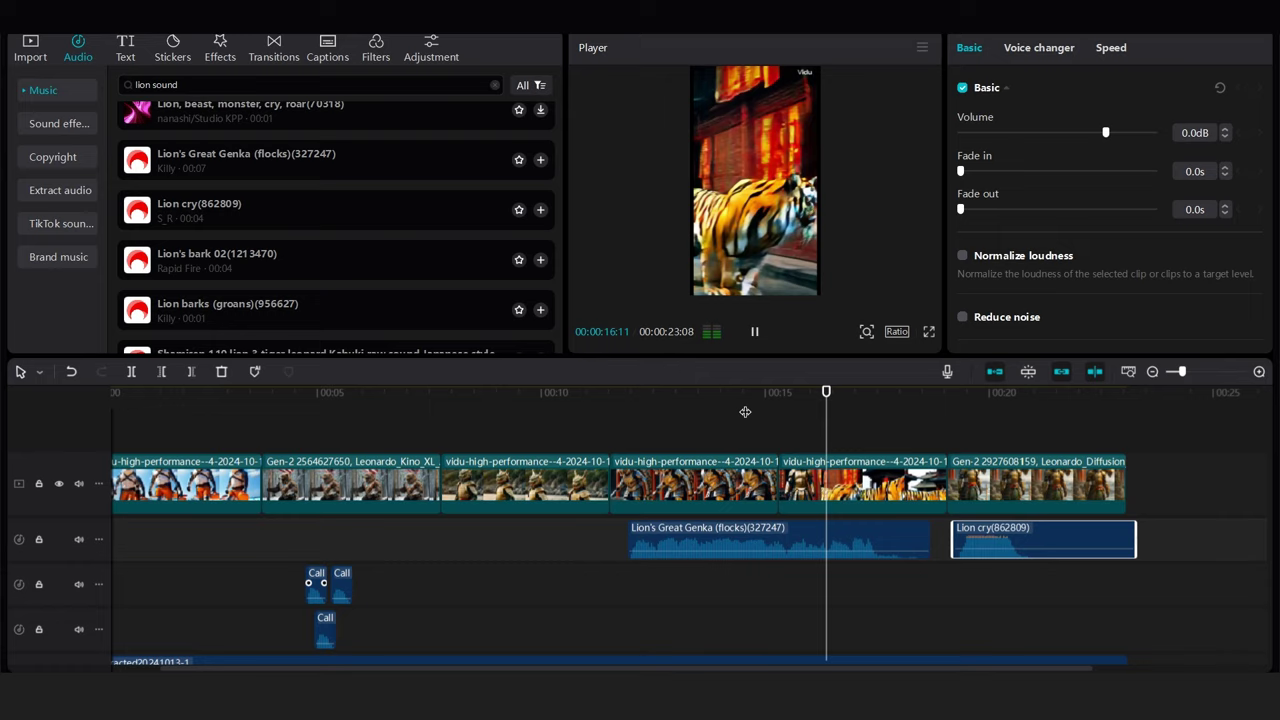
{"action": "left_click_drag", "start_coordinate": [330, 306], "coordinate": [875, 586]}
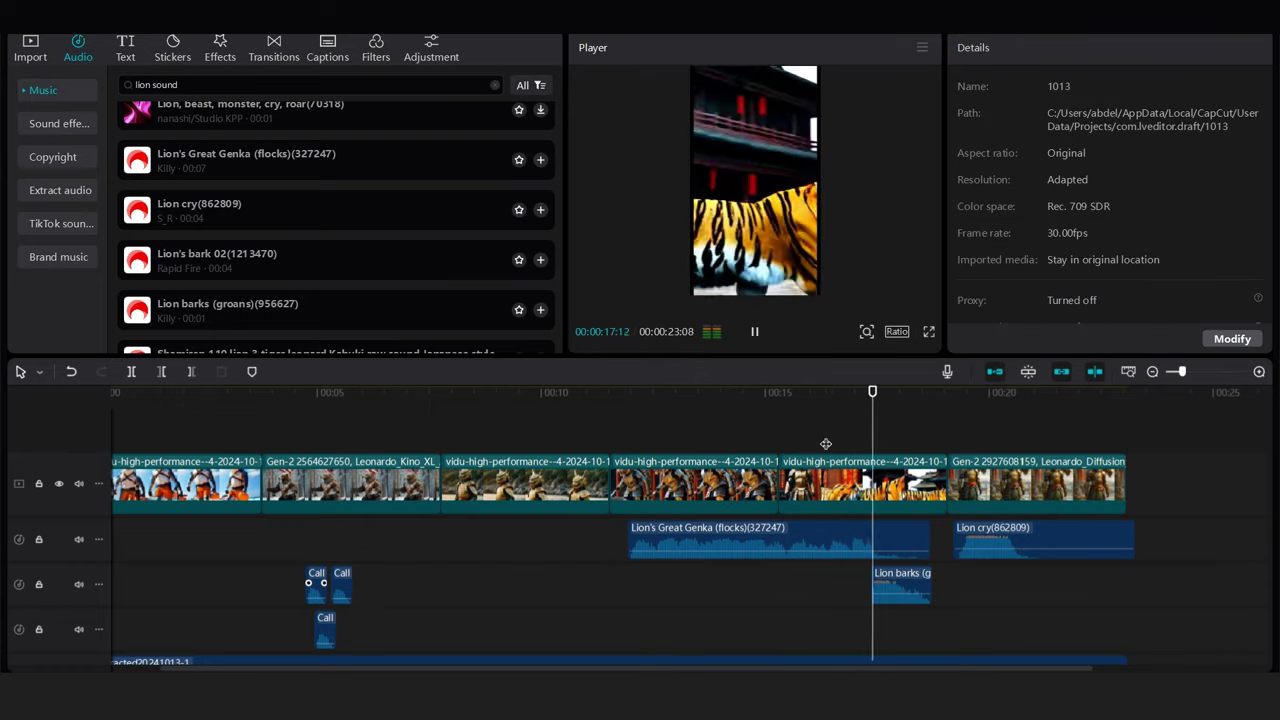
- Move Lion cry under the second tiger clip and Lion barks (groans) under the last clip, and play the tiger section
{"action": "left_click_drag", "start_coordinate": [988, 543], "coordinate": [881, 582]}
{"action": "left_click", "coordinate": [851, 598]}
{"action": "key", "text": "space"}
{"action": "left_click", "coordinate": [820, 591]}
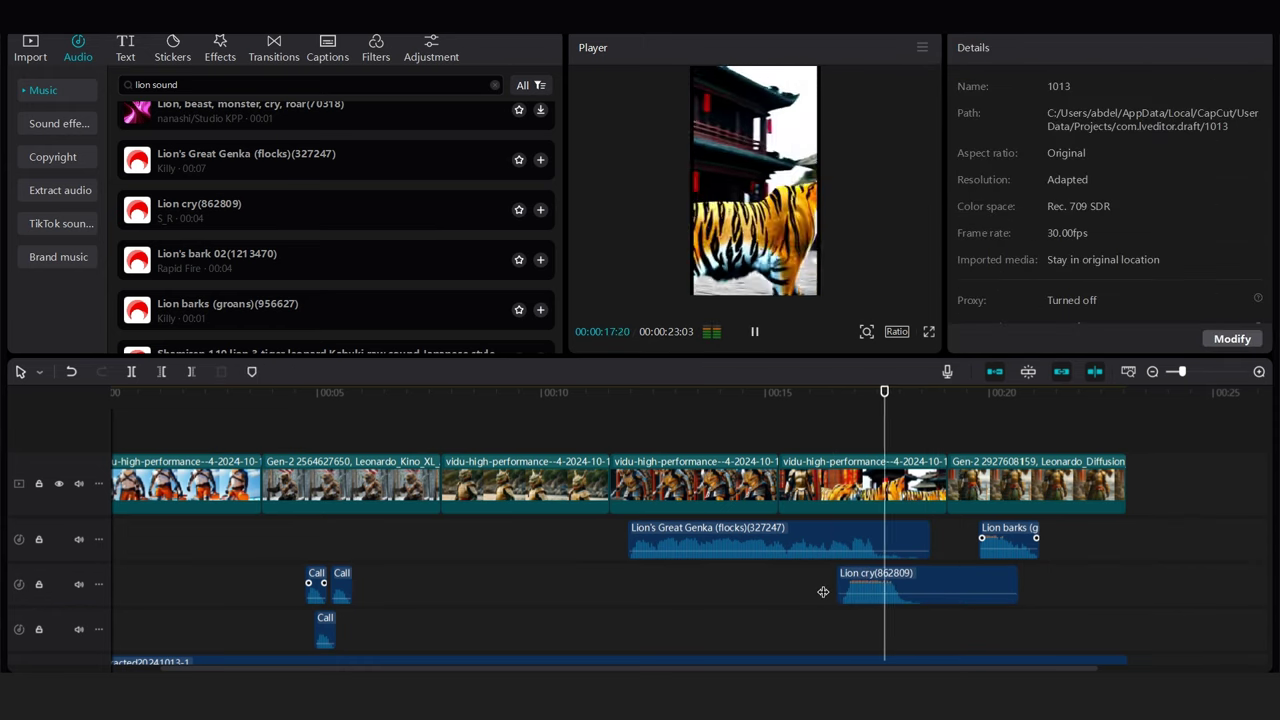
{"action": "left_click", "coordinate": [617, 586]}
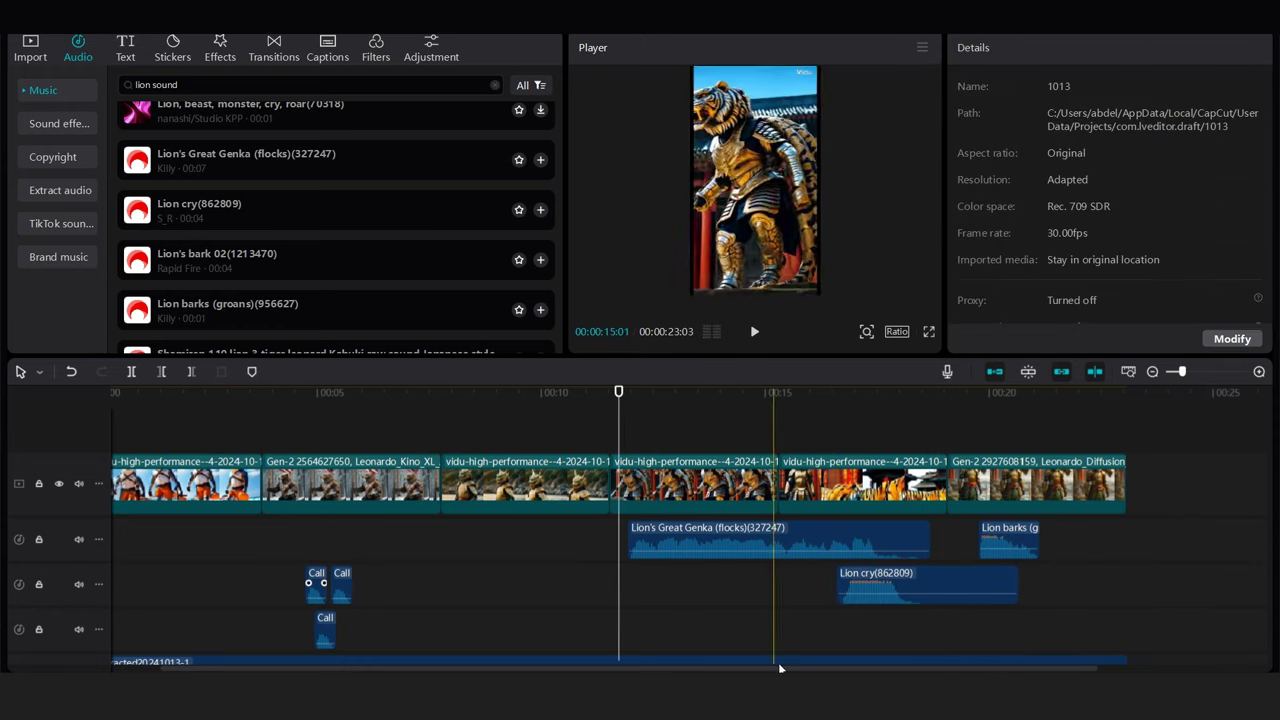
- Move the playhead to about 2 seconds in the shark clip and set the project's aspect ratio to 9:16
{"action": "left_click_drag", "start_coordinate": [780, 667], "coordinate": [720, 667]}
{"action": "left_click", "coordinate": [238, 561]}
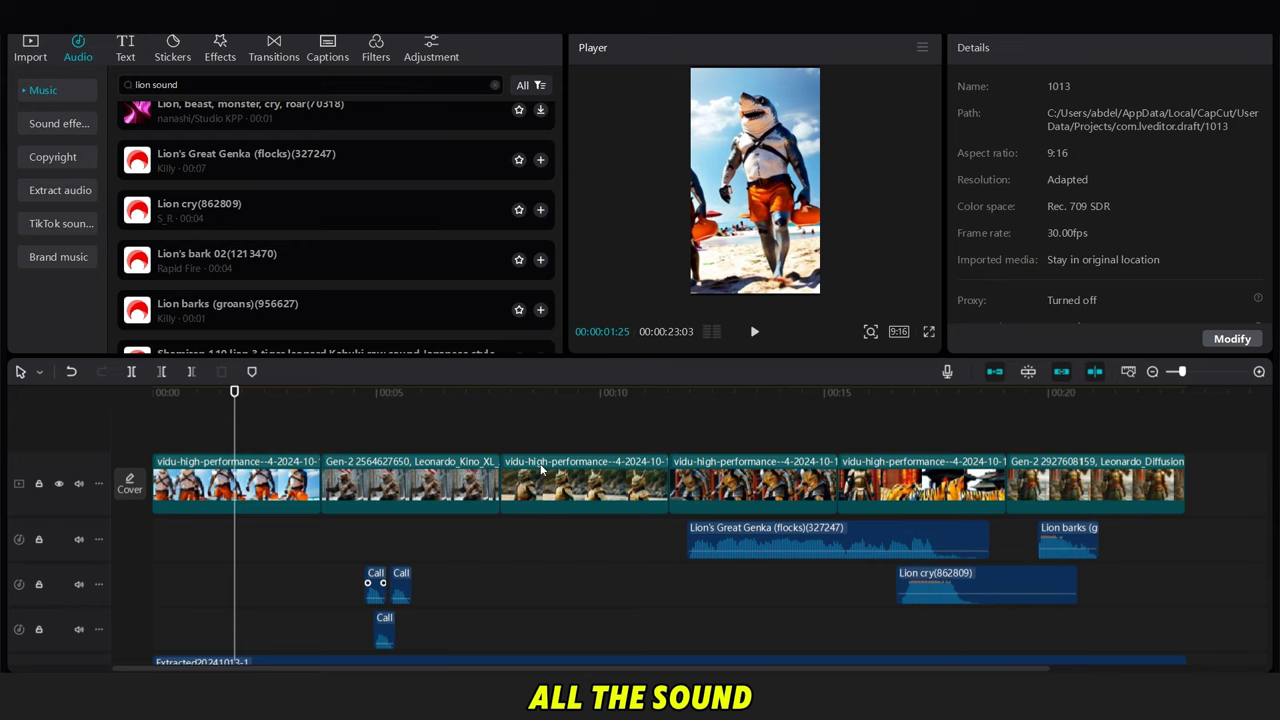
- Enlarge the shark clip slightly, and set the eagle clip's scale to 111% and its Y position to -217 to hide the watermark
{"action": "left_click", "coordinate": [170, 485]}
{"action": "left_click", "coordinate": [197, 426]}
{"action": "key", "text": "space"}
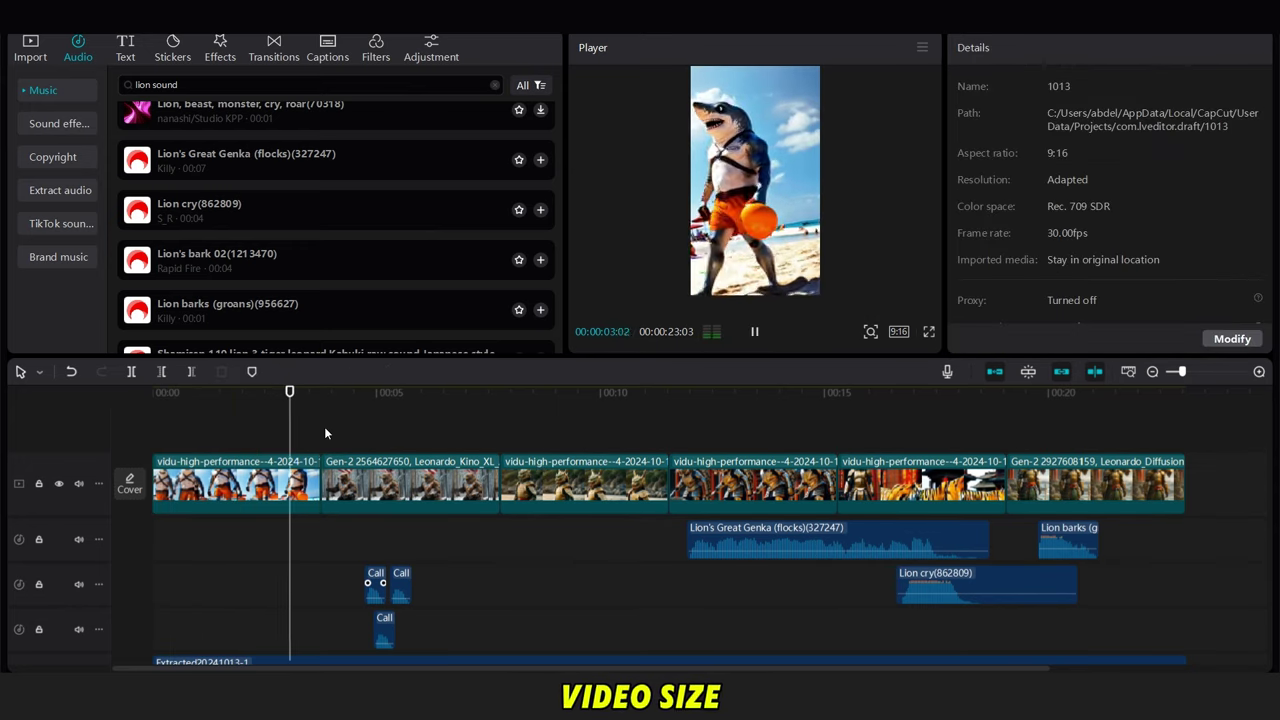
{"action": "left_click", "coordinate": [349, 487]}
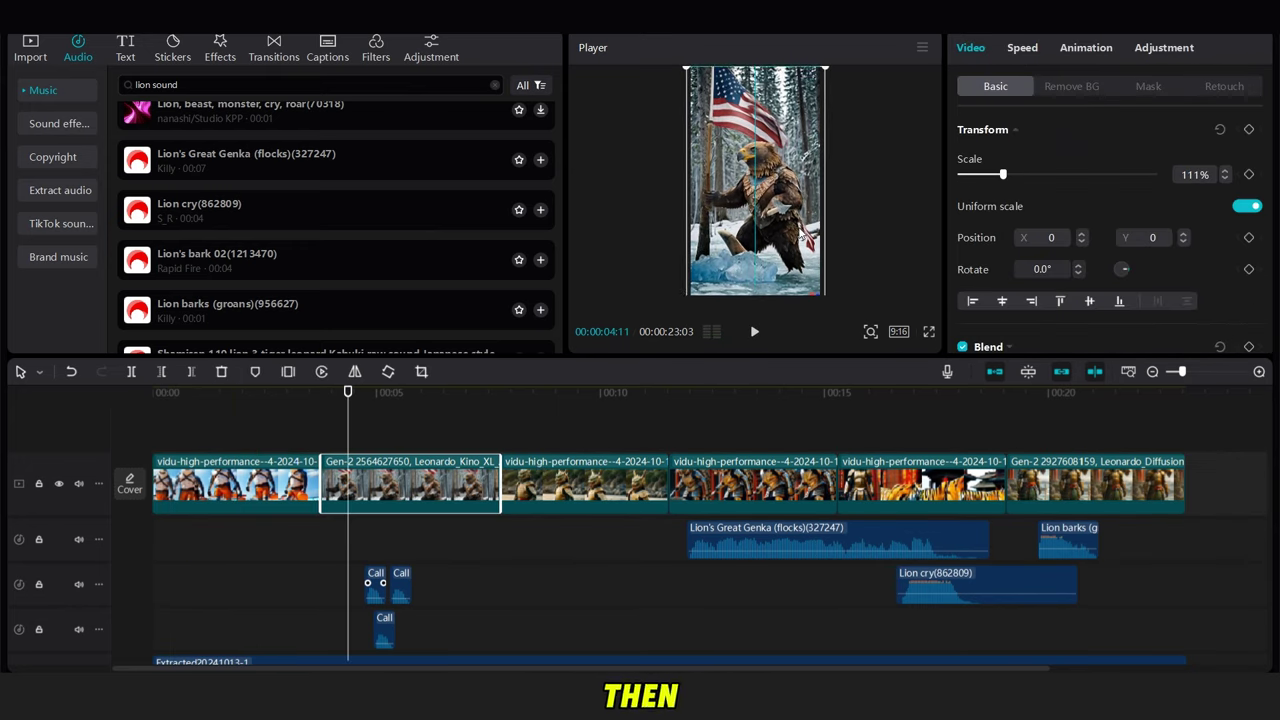
{"action": "left_click", "coordinate": [313, 449]}
{"action": "key", "text": "space"}
{"action": "key", "text": "space"}
- Preview Lion's bark 02, place a short section of Lion's Great Genka (flocks) under the eagle clip from about 5 seconds, and play it
{"action": "left_click", "coordinate": [314, 258]}
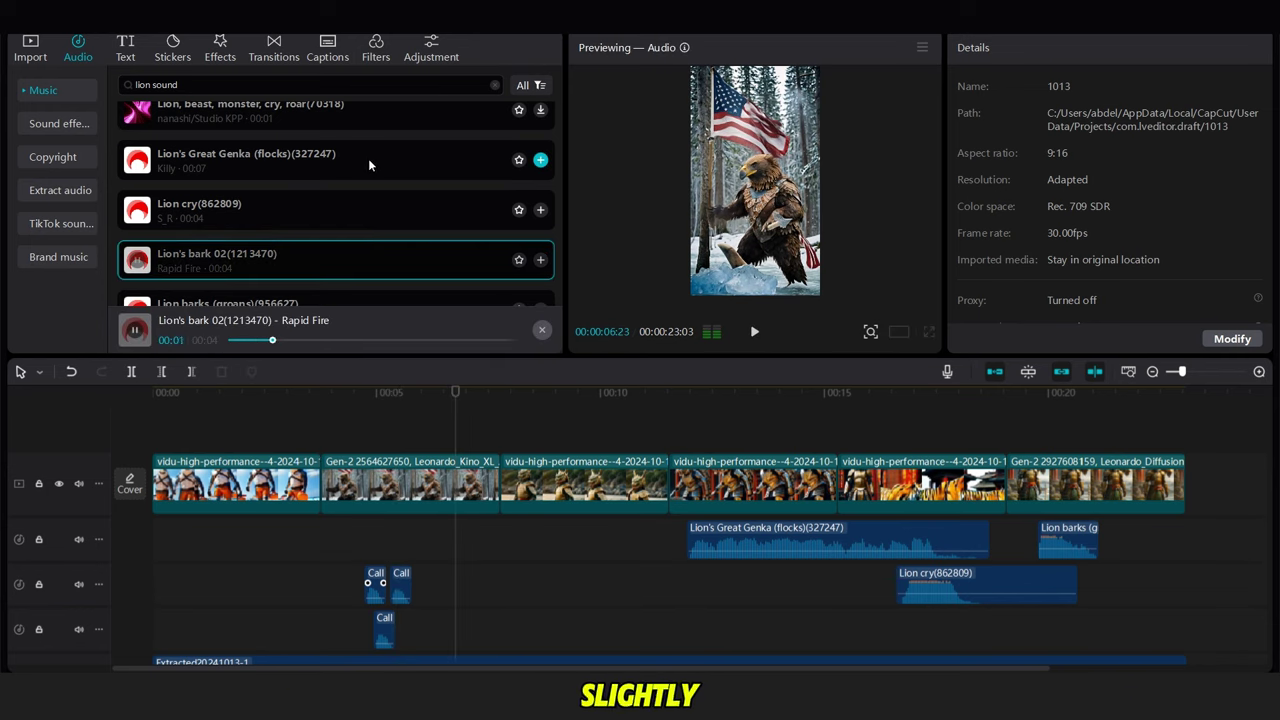
{"action": "left_click_drag", "start_coordinate": [369, 165], "coordinate": [400, 540]}
{"action": "left_click", "coordinate": [342, 418]}
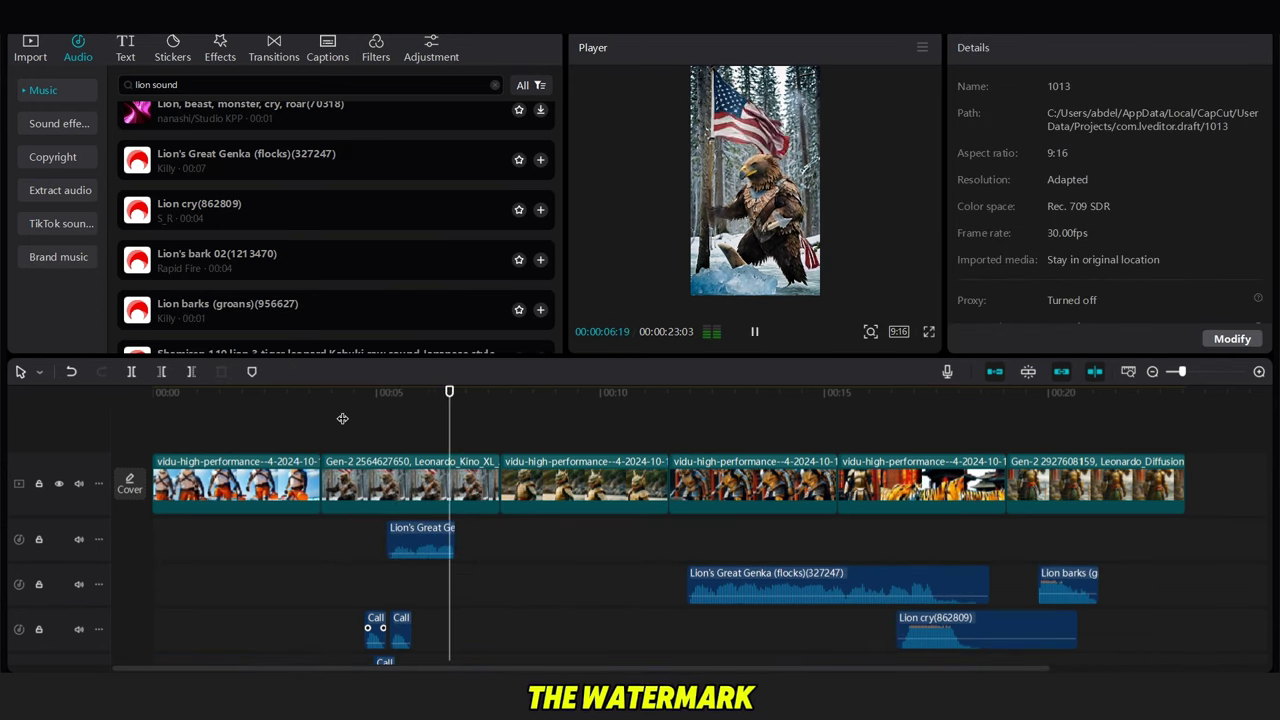
- Add Lion's bark 02(1213470) under the third clip, the dragon warrior in the water, starting at about 8 seconds, and play it
{"action": "left_click", "coordinate": [362, 275]}
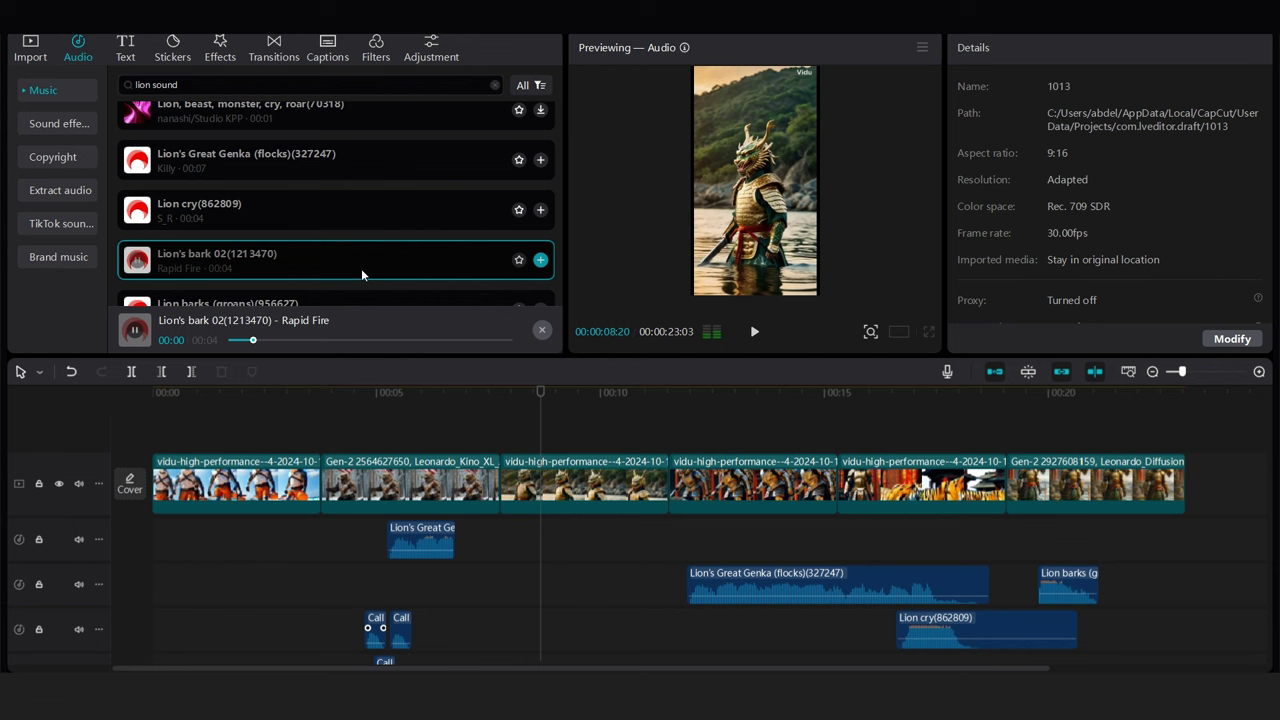
{"action": "left_click_drag", "start_coordinate": [362, 275], "coordinate": [520, 537]}
{"action": "left_click", "coordinate": [494, 417]}
{"action": "key", "text": "space"}
- Set the third clip's scale to 106% and its Y position to 117 to push the watermark out of frame, and play it
{"action": "left_click", "coordinate": [458, 460]}
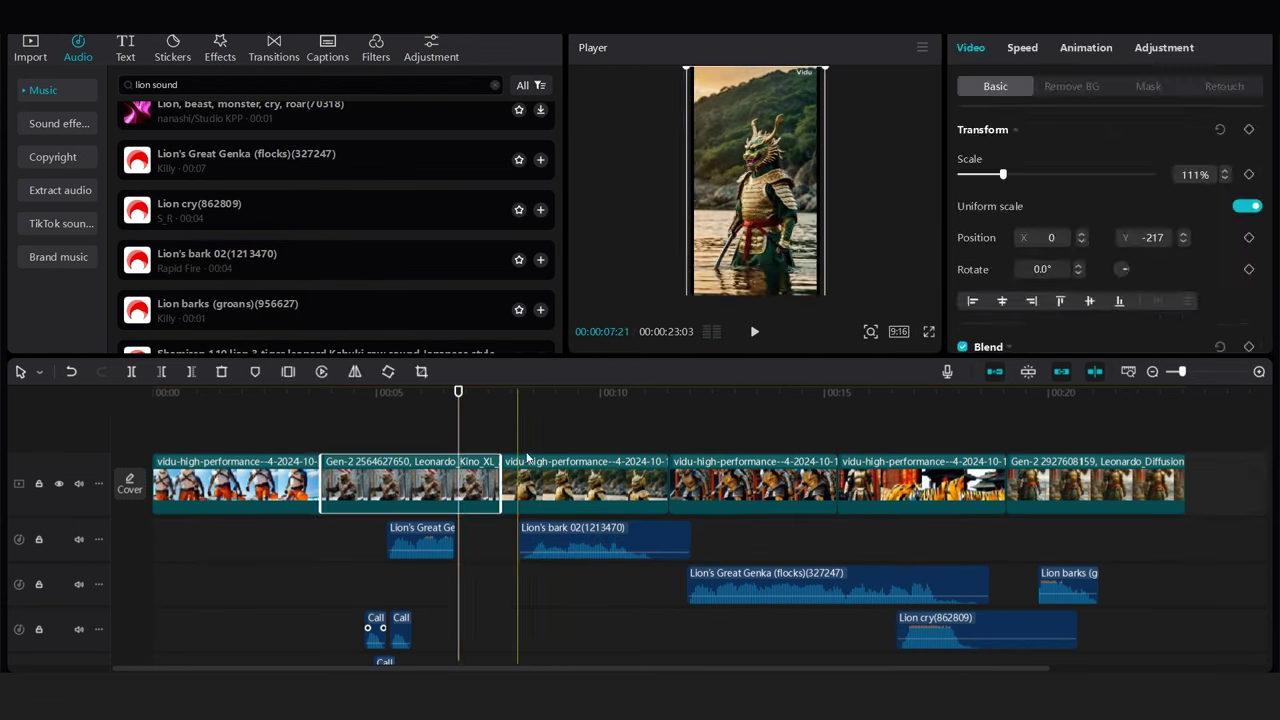
{"action": "left_click", "coordinate": [527, 462]}
{"action": "key", "text": "space"}
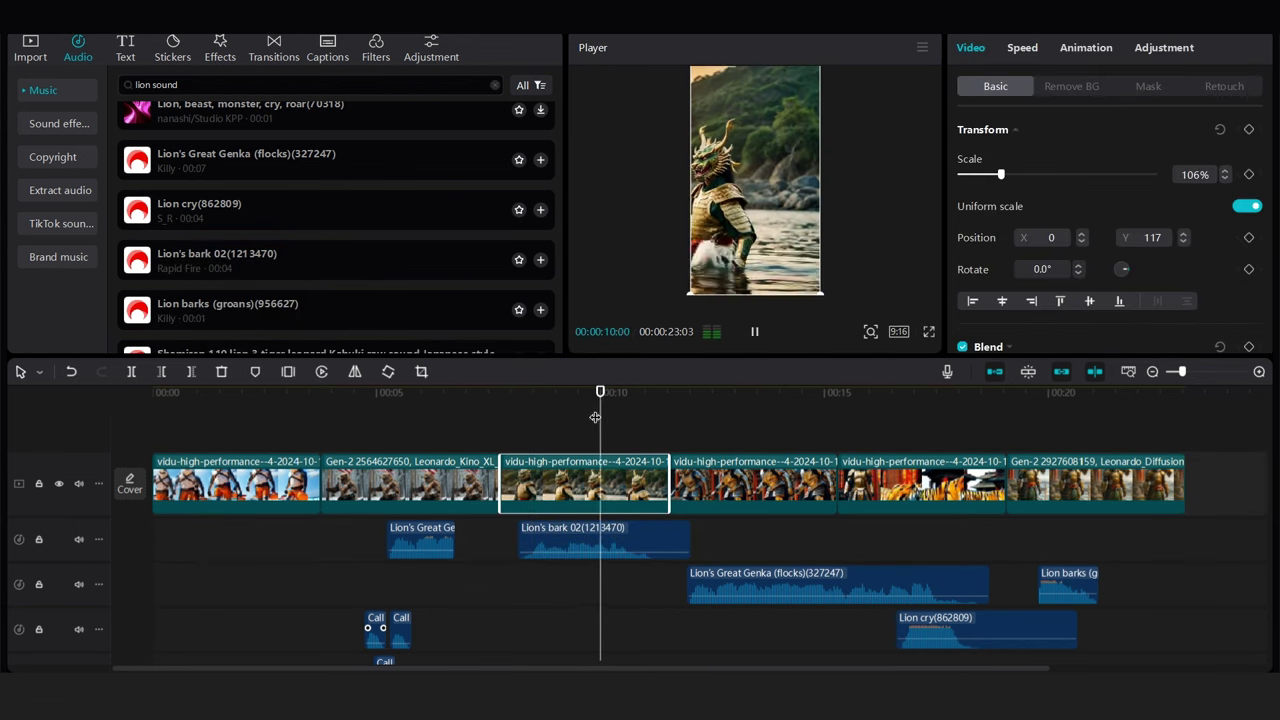
- Scale the first tiger clip to 106% so it fills the frame, and play it from the end of the third clip
{"action": "left_click", "coordinate": [737, 429]}
{"action": "left_click", "coordinate": [800, 280]}
{"action": "left_click_drag", "start_coordinate": [817, 295], "coordinate": [824, 304]}
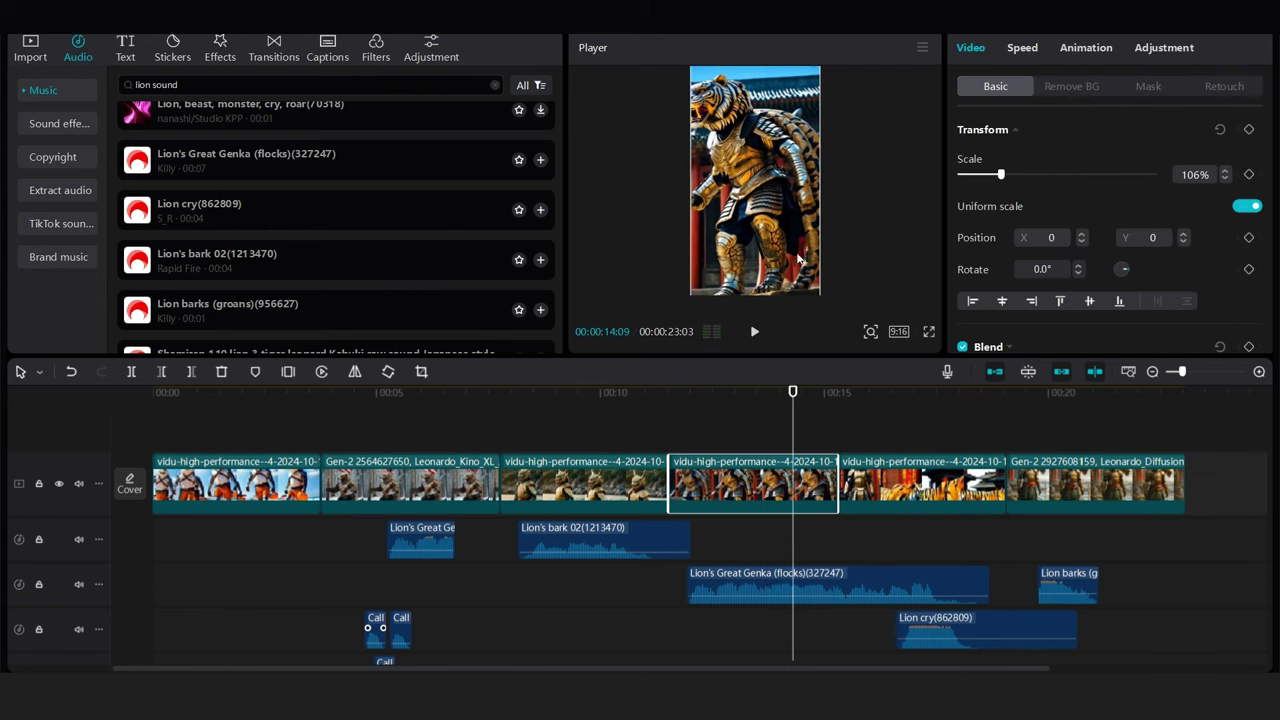
{"action": "left_click", "coordinate": [663, 441]}
{"action": "key", "text": "space"}
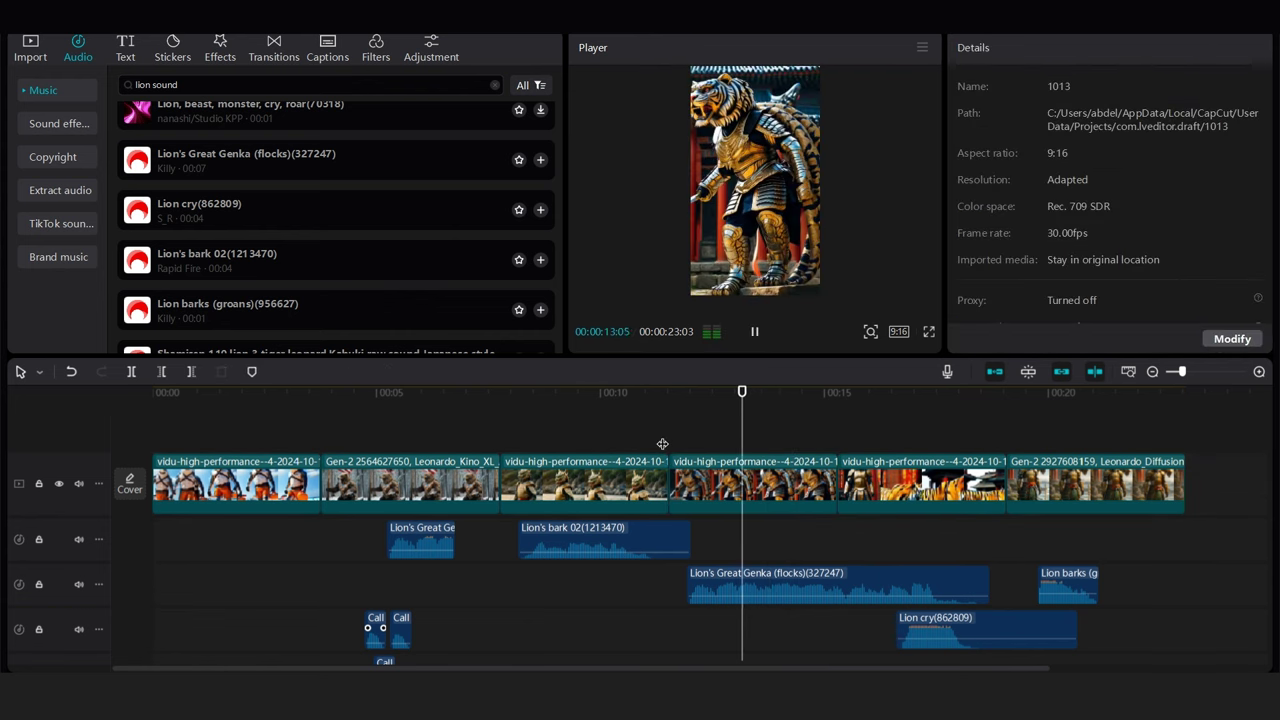
- Enlarge the second tiger clip and the last dragon clip to push their watermarks out of frame, and play the ending
{"action": "left_click", "coordinate": [856, 482]}
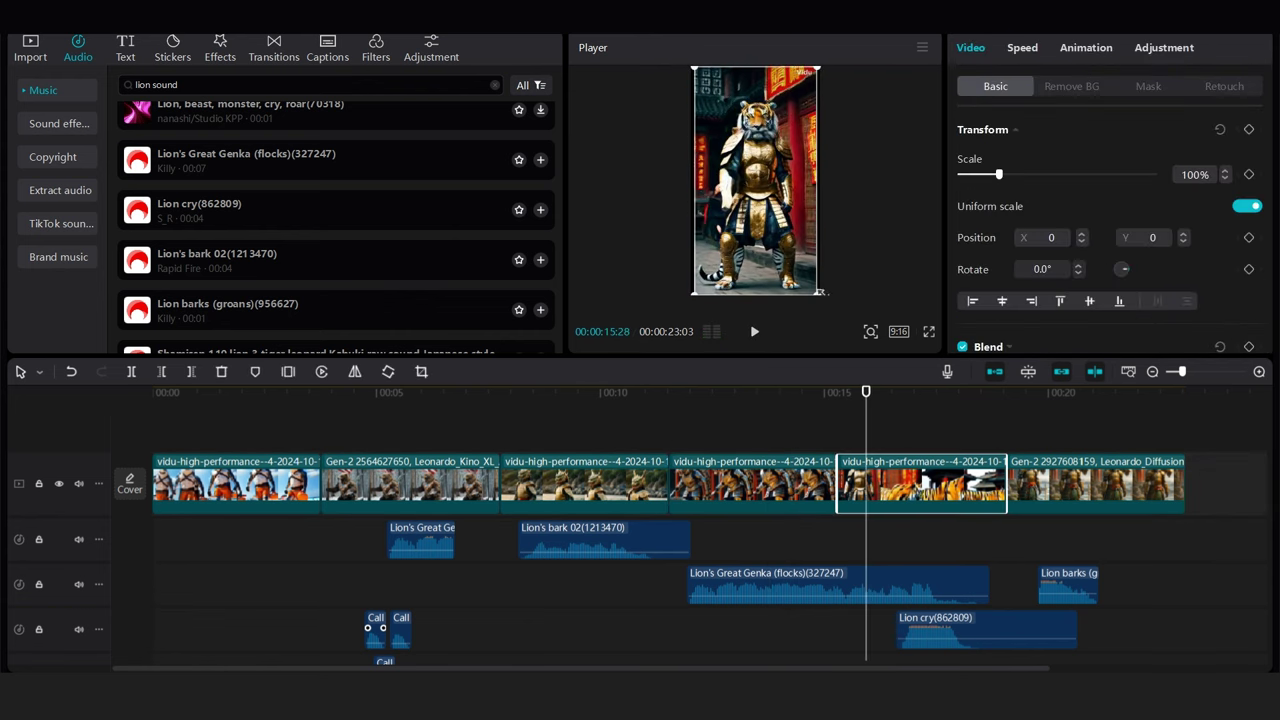
{"action": "left_click", "coordinate": [846, 441]}
{"action": "key", "text": "space"}
{"action": "key", "text": "space"}
{"action": "left_click", "coordinate": [808, 282]}
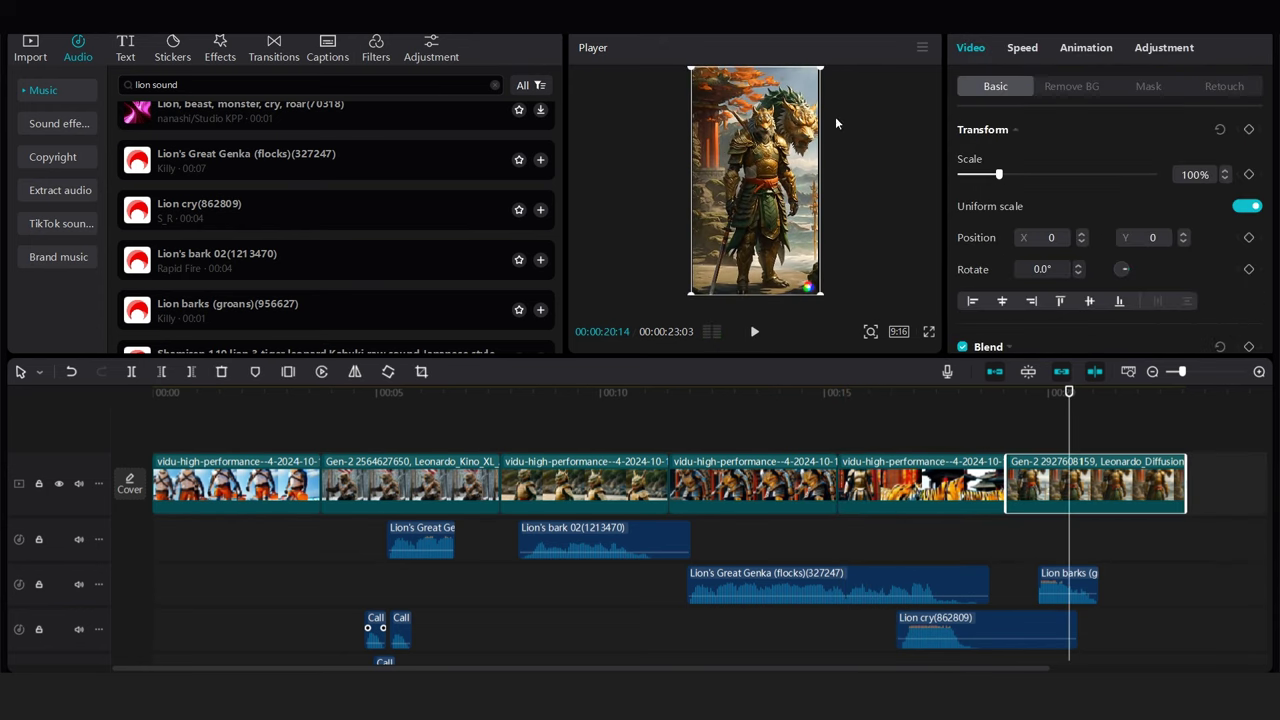
{"action": "left_click", "coordinate": [963, 428]}
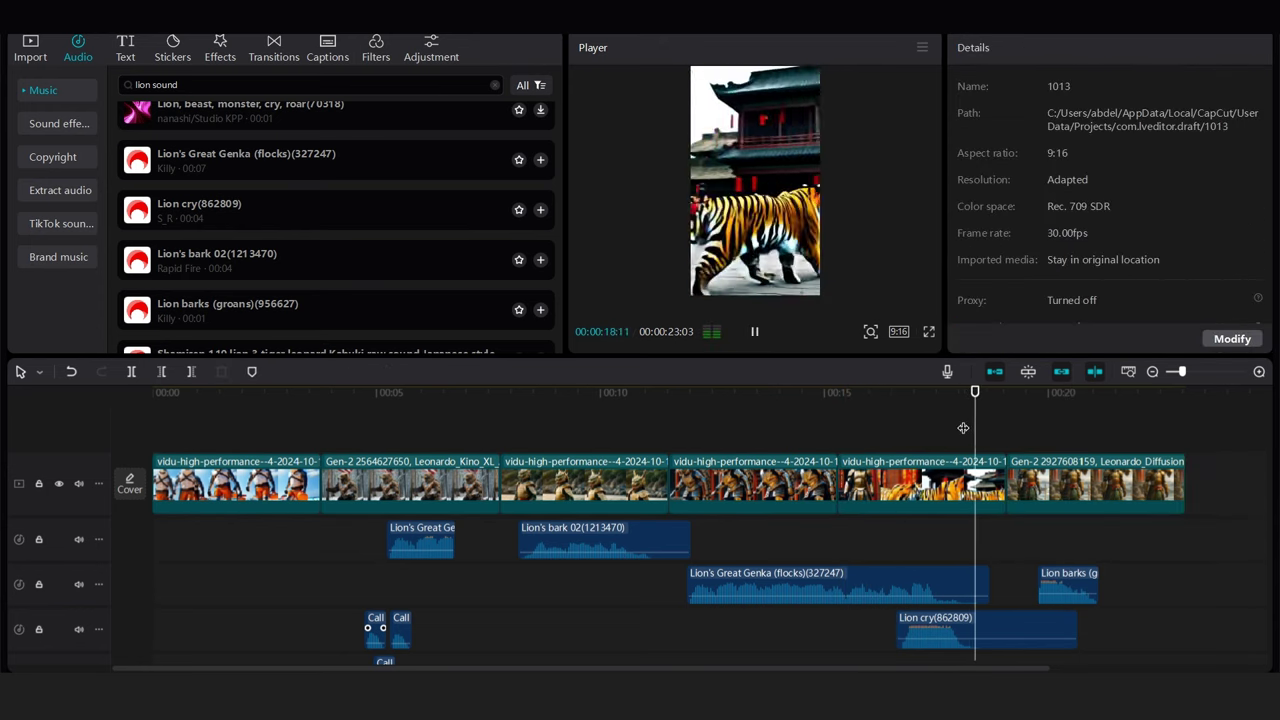
{"action": "key", "text": "space"}
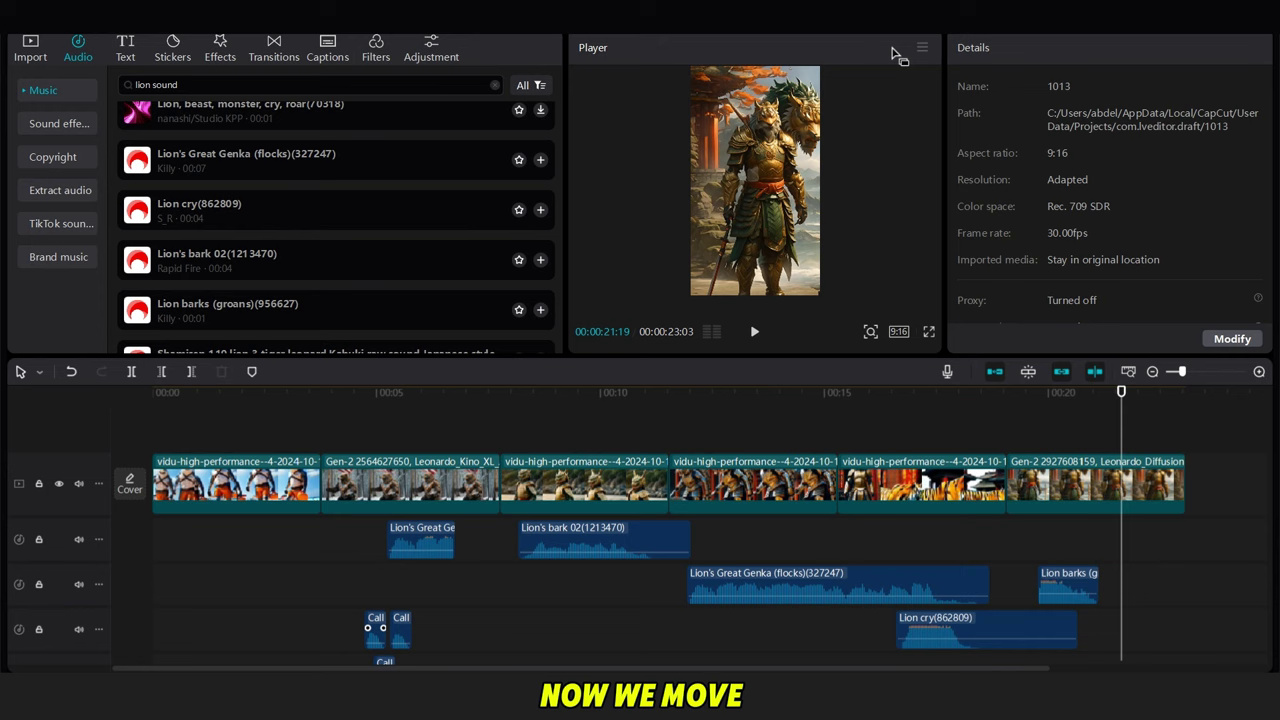
- Add the Pull in transition between the shark and eagle clips and the Right transition between the eagle and third clips
{"action": "left_click", "coordinate": [267, 57]}
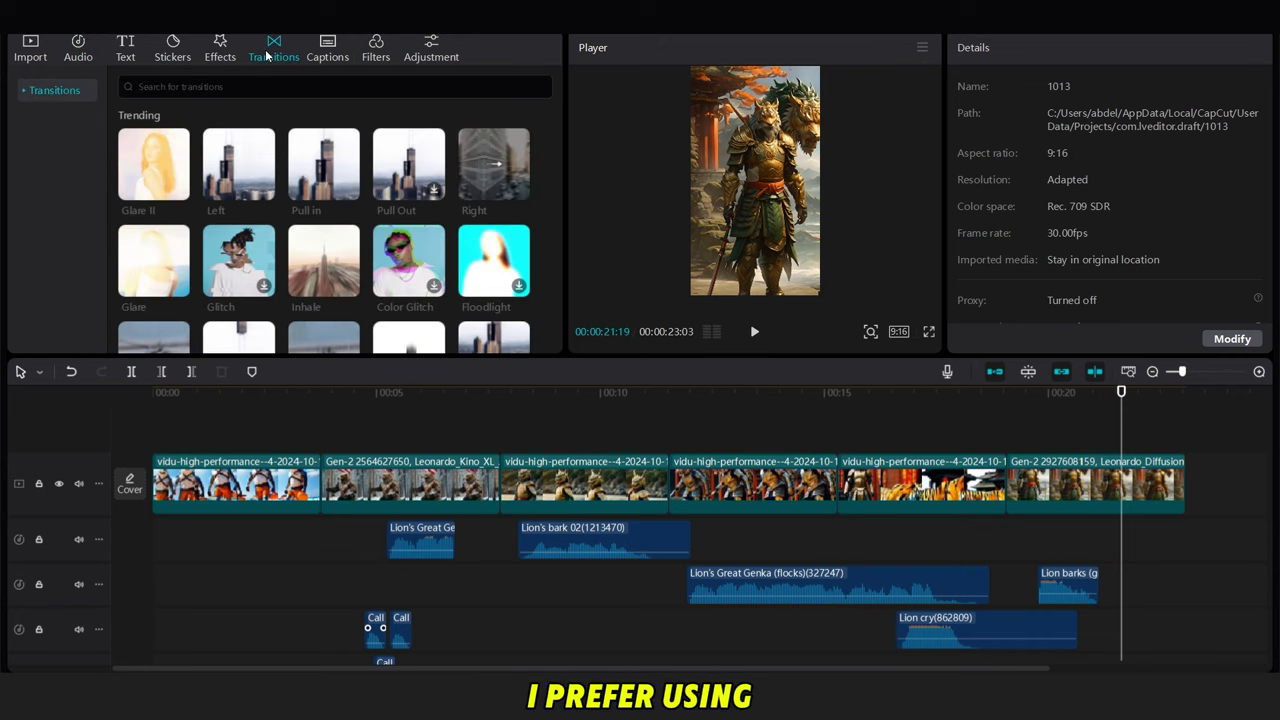
{"action": "mouse_move", "coordinate": [333, 172]}
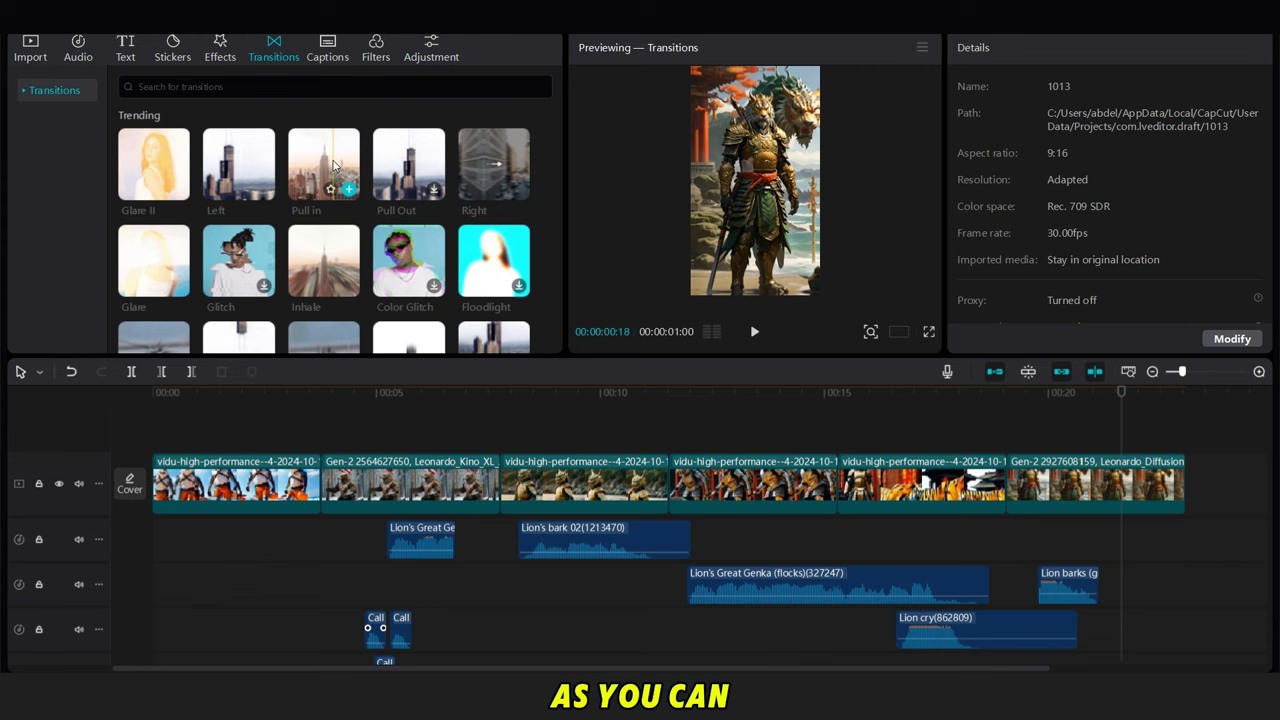
{"action": "left_click_drag", "start_coordinate": [333, 172], "coordinate": [318, 483]}
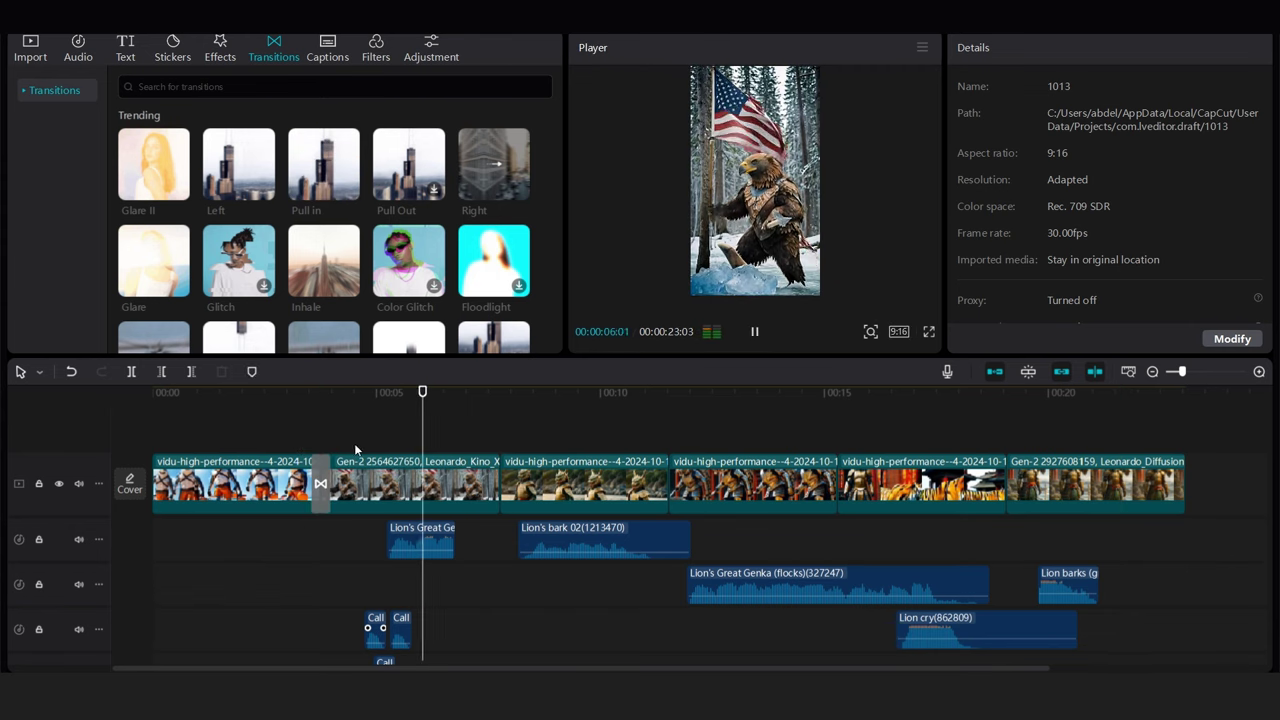
{"action": "left_click_drag", "start_coordinate": [494, 164], "coordinate": [500, 483]}
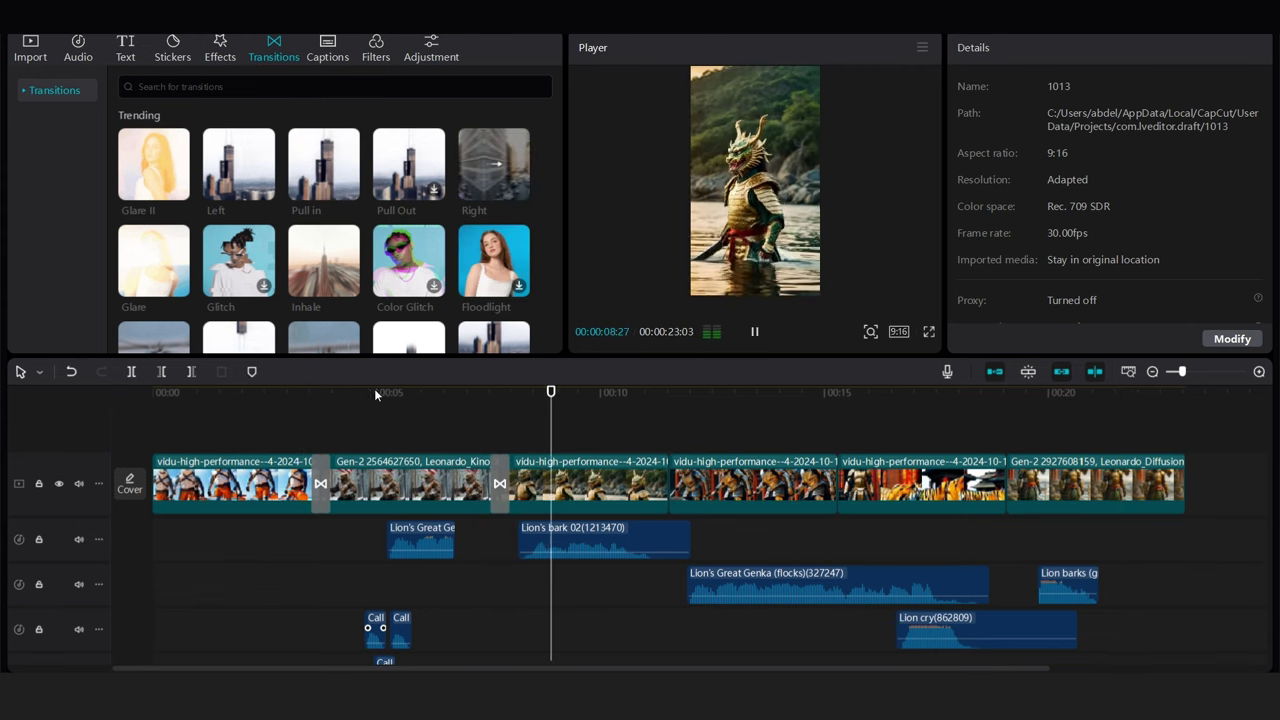
- Add transitions at the three remaining clip joins, using Left between the two tiger clips, and return the playhead to the start
{"action": "left_click", "coordinate": [348, 189]}
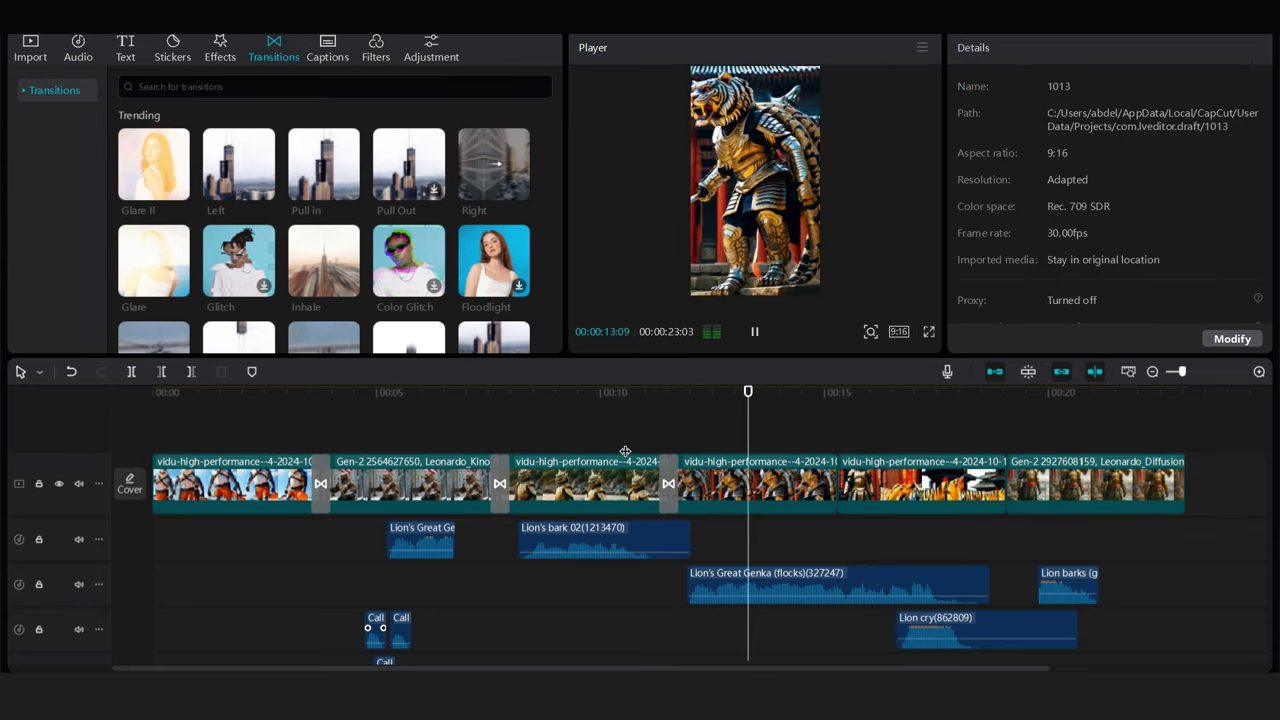
{"action": "left_click", "coordinate": [262, 188]}
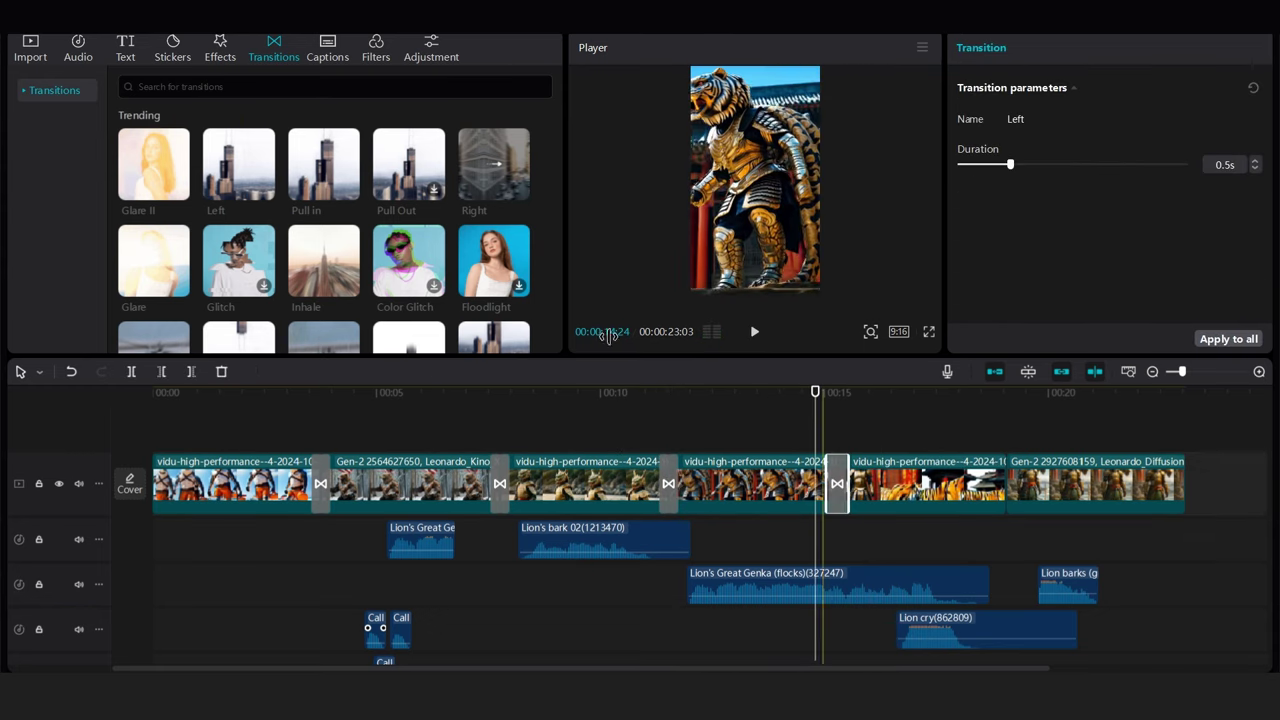
{"action": "left_click", "coordinate": [401, 172]}
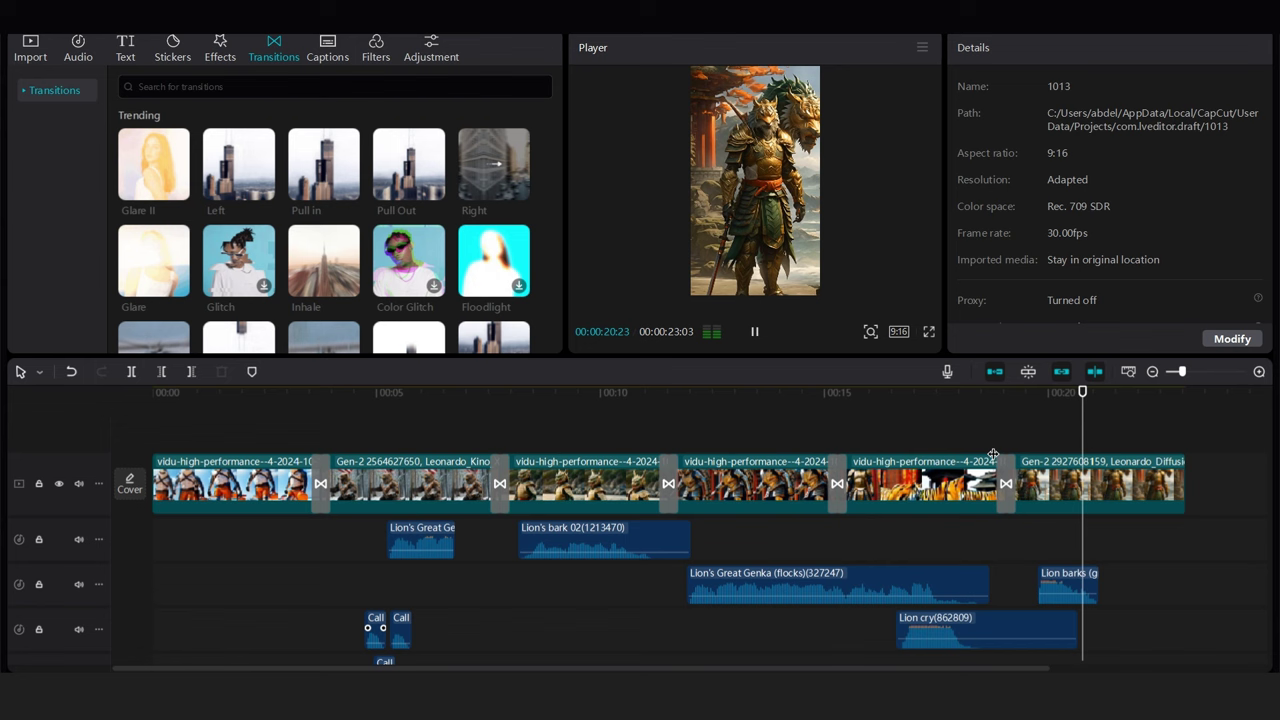
{"action": "left_click_drag", "start_coordinate": [1127, 610], "coordinate": [153, 525]}
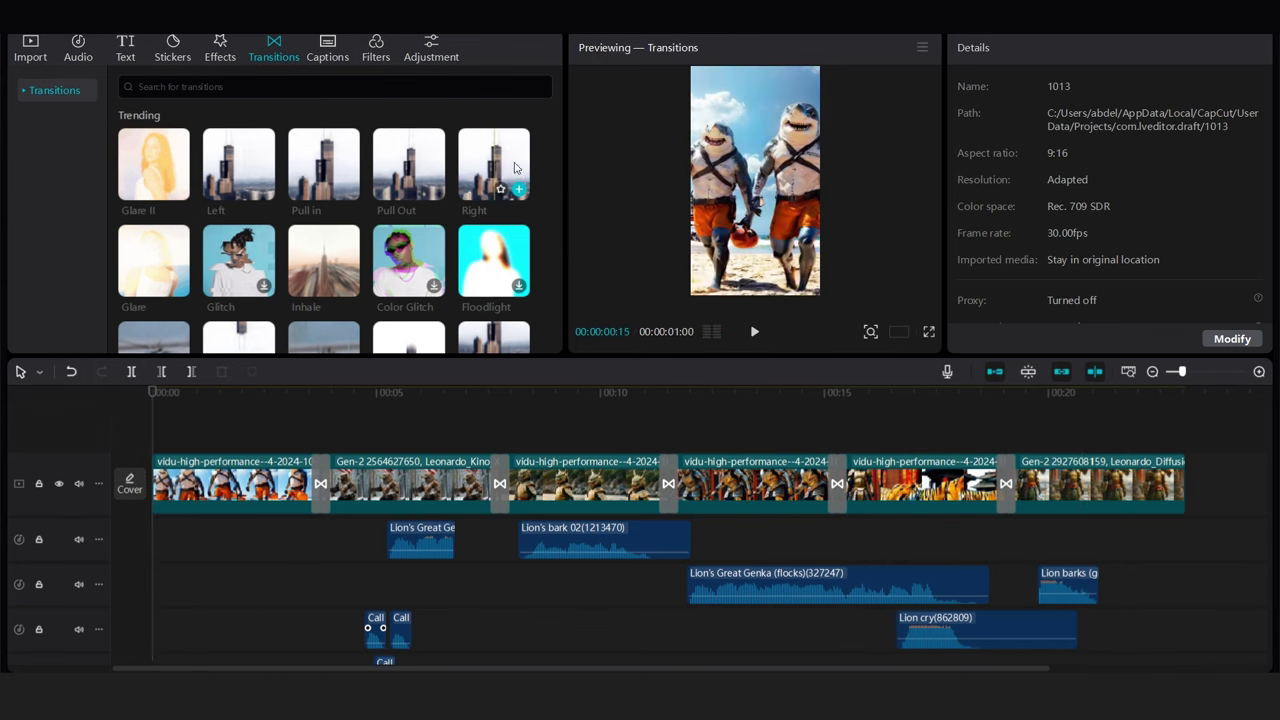
- Apply the trending Vignette video effect to the eagle clip and lower its texture to about 40
{"action": "left_click", "coordinate": [215, 58]}
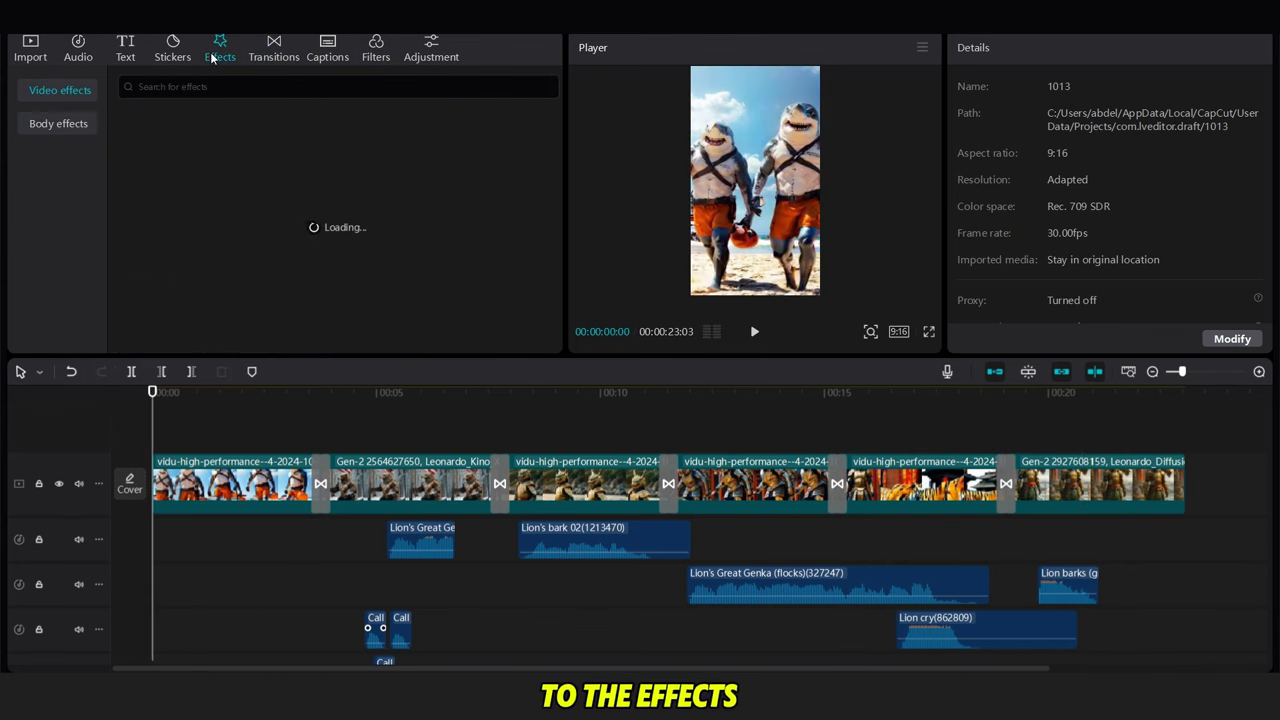
{"action": "left_click", "coordinate": [70, 152]}
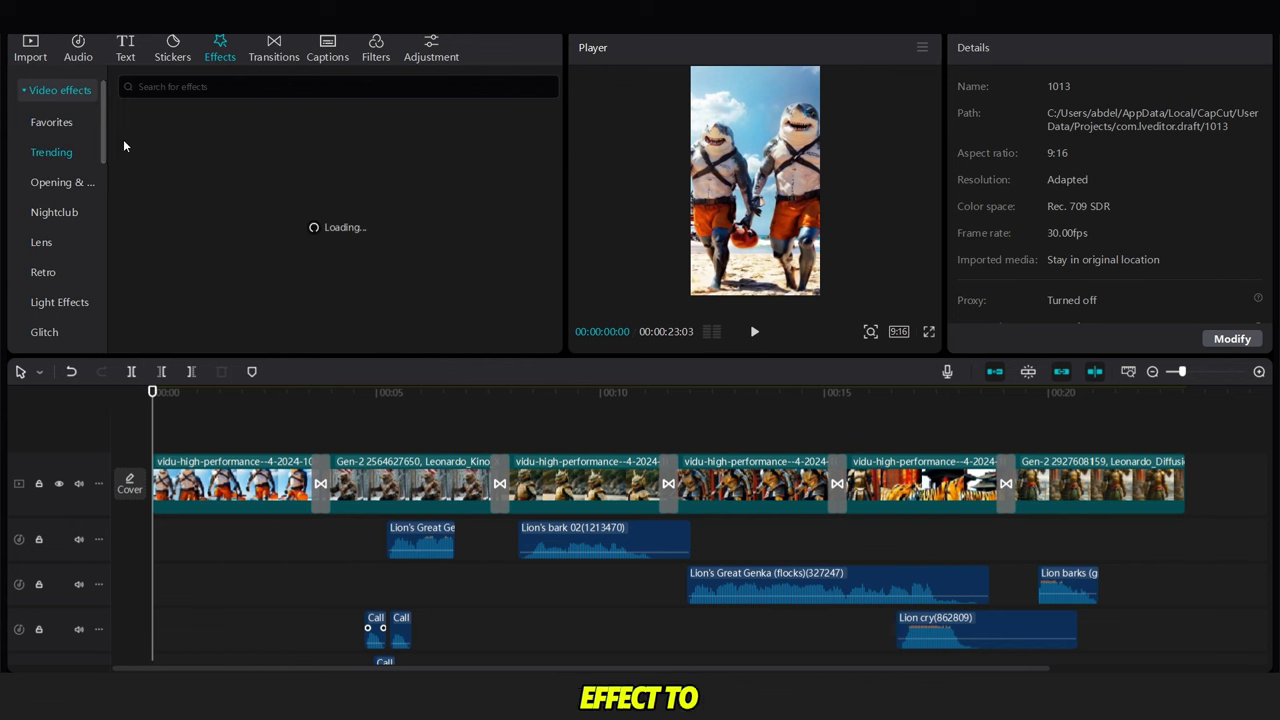
{"action": "left_click_drag", "start_coordinate": [244, 165], "coordinate": [416, 465]}
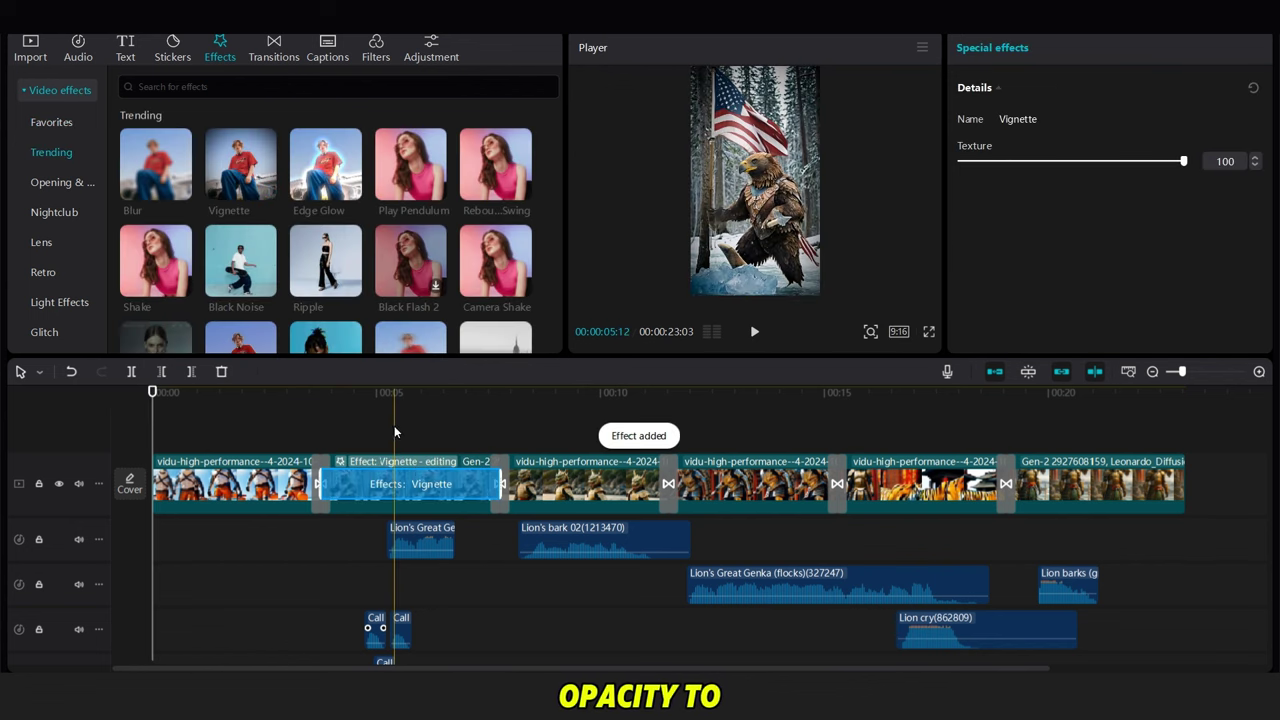
{"action": "left_click_drag", "start_coordinate": [1188, 161], "coordinate": [1047, 172]}
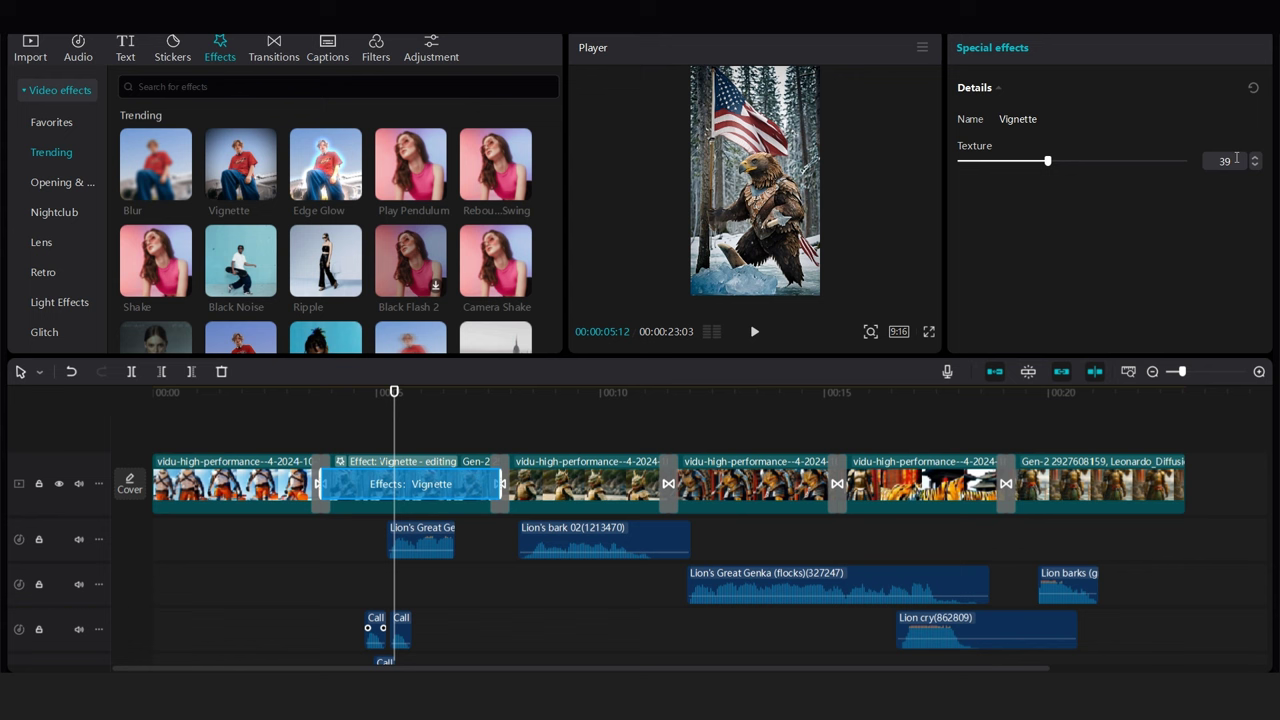
- Apply the Vignette effect to the third clip and both tiger clips, lowering its texture to 40
{"action": "left_click", "coordinate": [265, 188]}
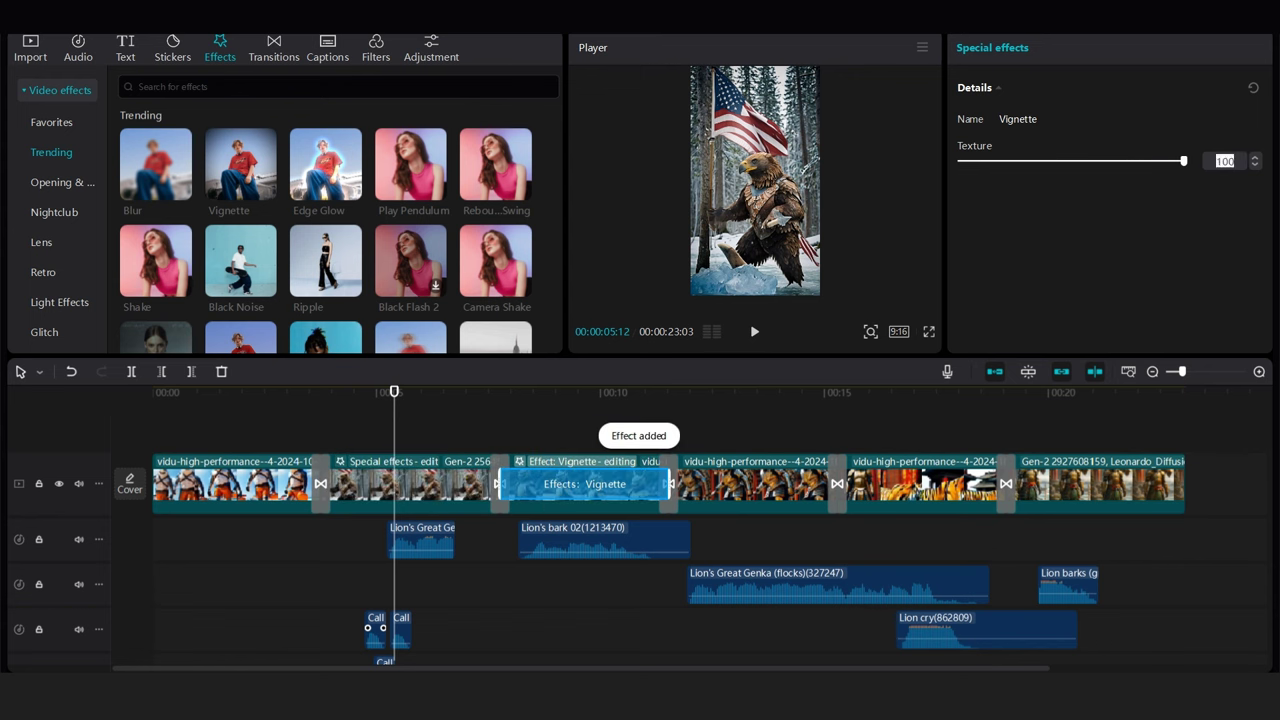
{"action": "left_click_drag", "start_coordinate": [240, 165], "coordinate": [740, 505]}
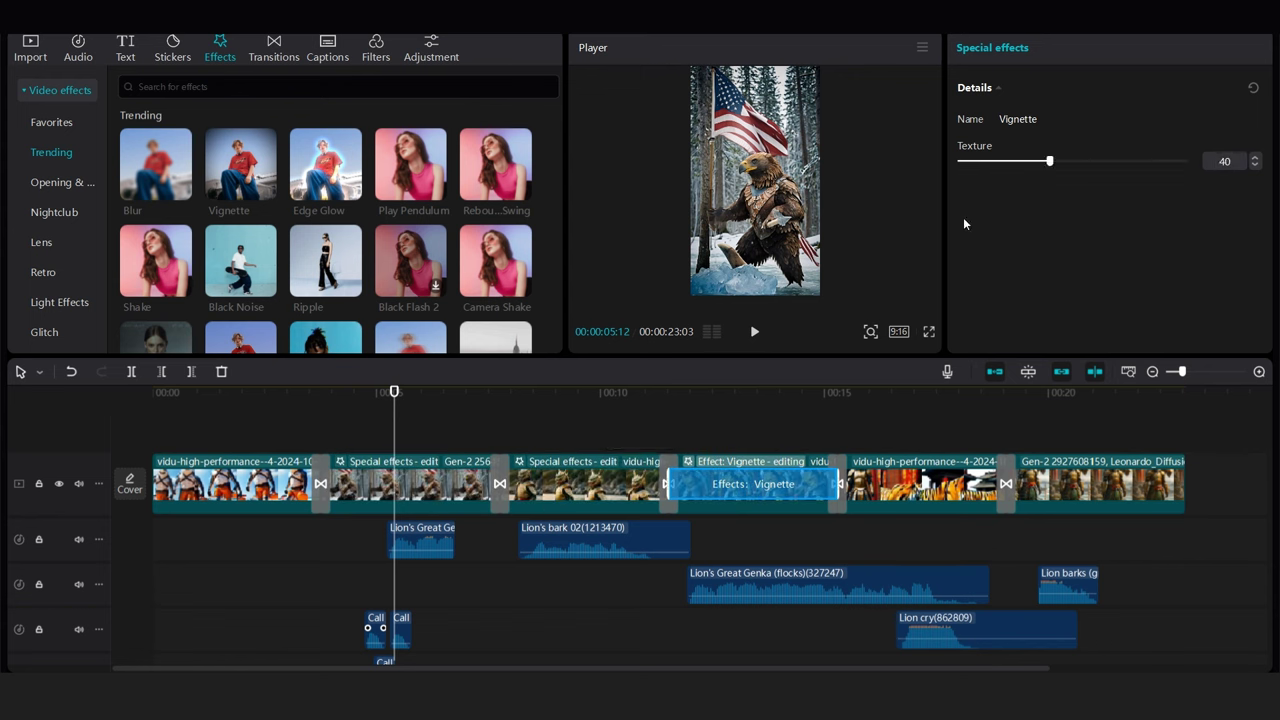
{"action": "left_click_drag", "start_coordinate": [240, 165], "coordinate": [921, 495]}
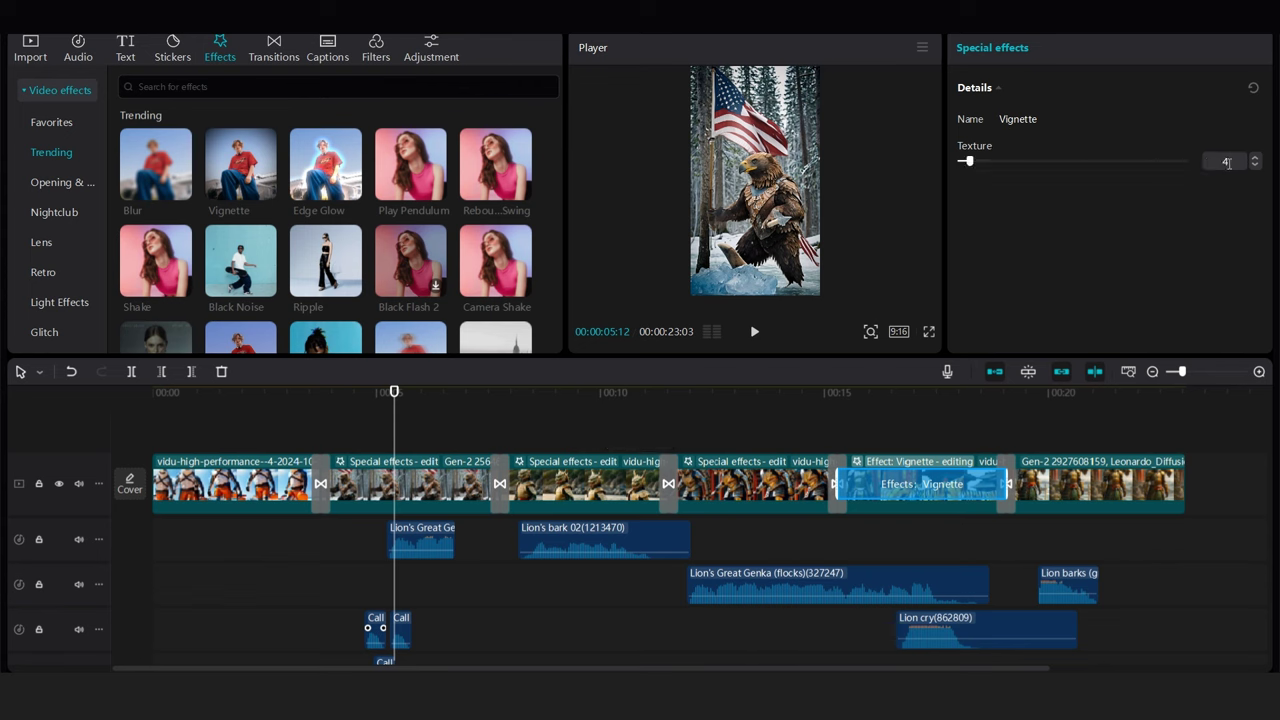
- Apply the Vignette effect to the last clip with a texture of 40, and play the ending
{"action": "left_click_drag", "start_coordinate": [240, 165], "coordinate": [1098, 488]}
{"action": "left_click_drag", "start_coordinate": [1238, 161], "coordinate": [1168, 168]}
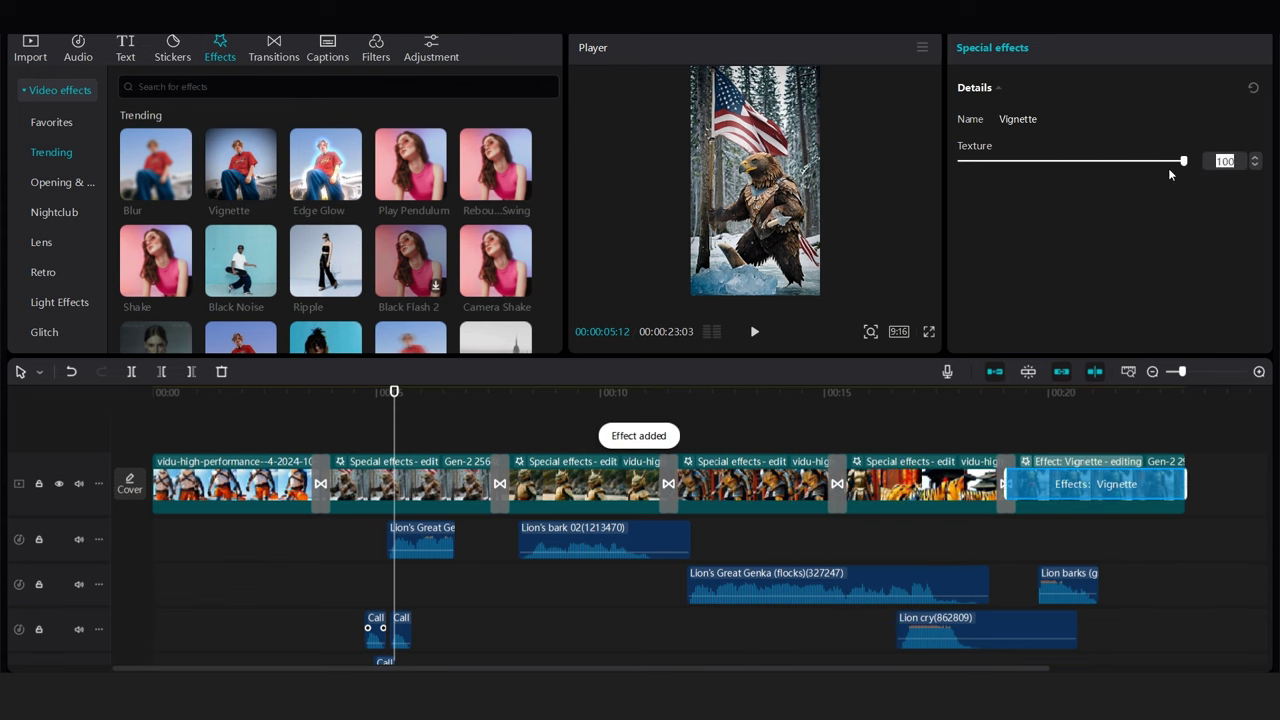
{"action": "type", "text": "40"}
{"action": "left_click", "coordinate": [868, 430]}
{"action": "key", "text": "space"}
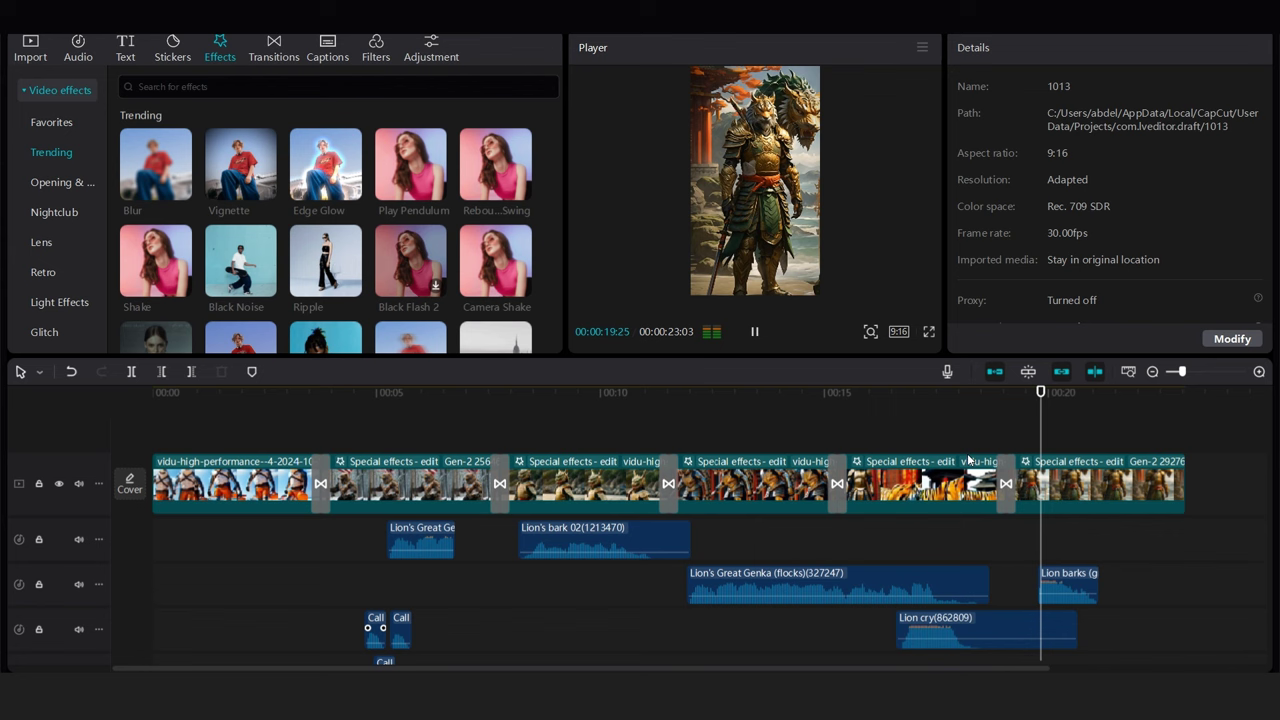
{"action": "key", "text": "space"}
- Preview the trending effects and apply Camera Shake to the eagle clip with range 8 and speed 12
{"action": "left_click", "coordinate": [283, 420]}
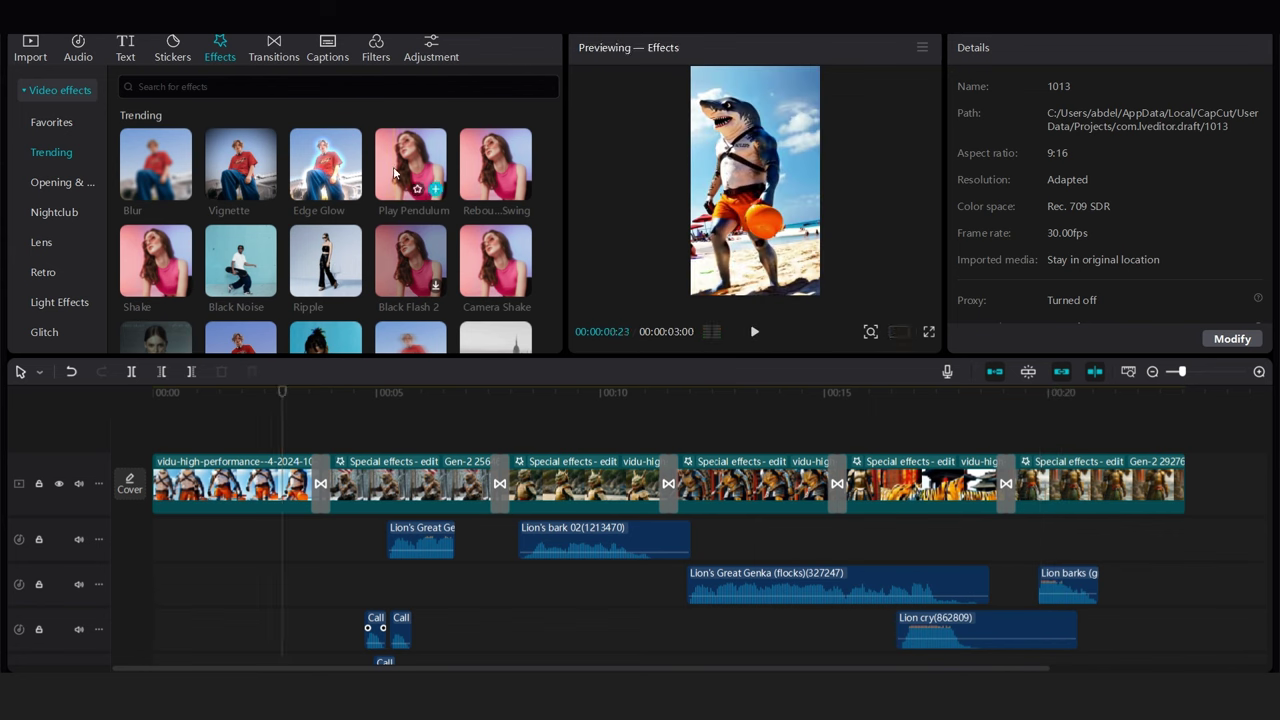
{"action": "key", "text": "space"}
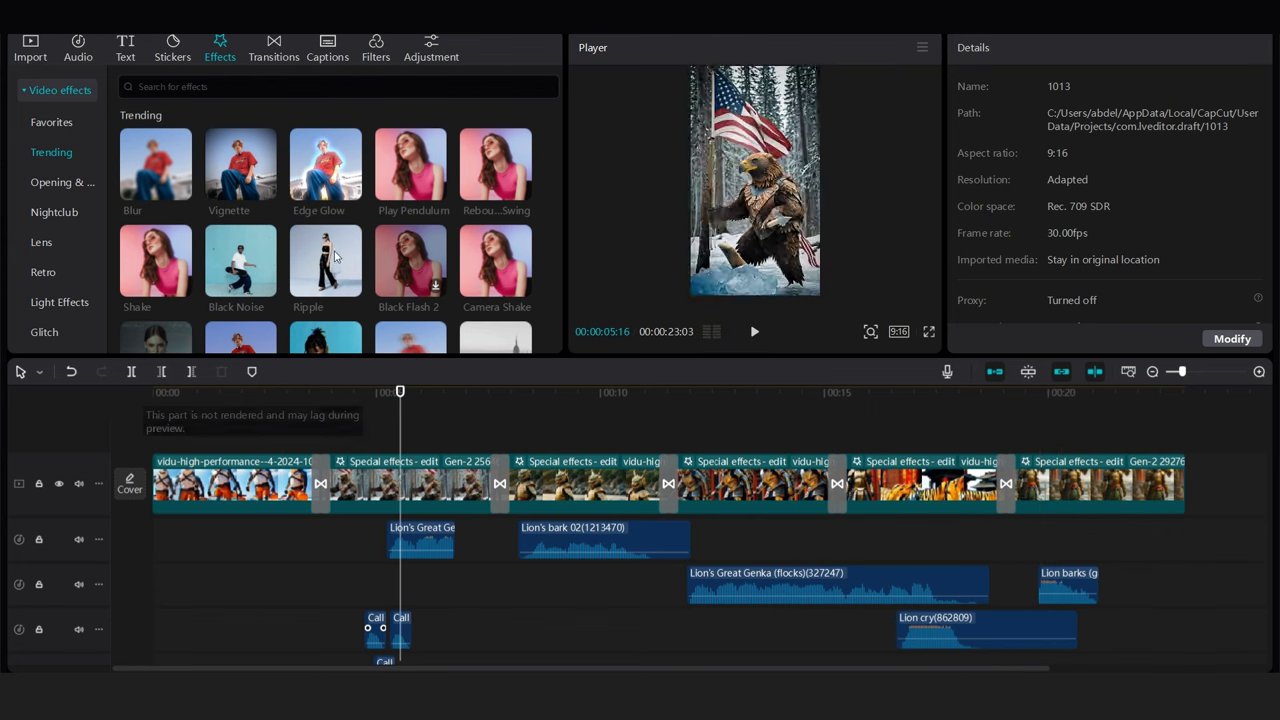
{"action": "mouse_move", "coordinate": [485, 160]}
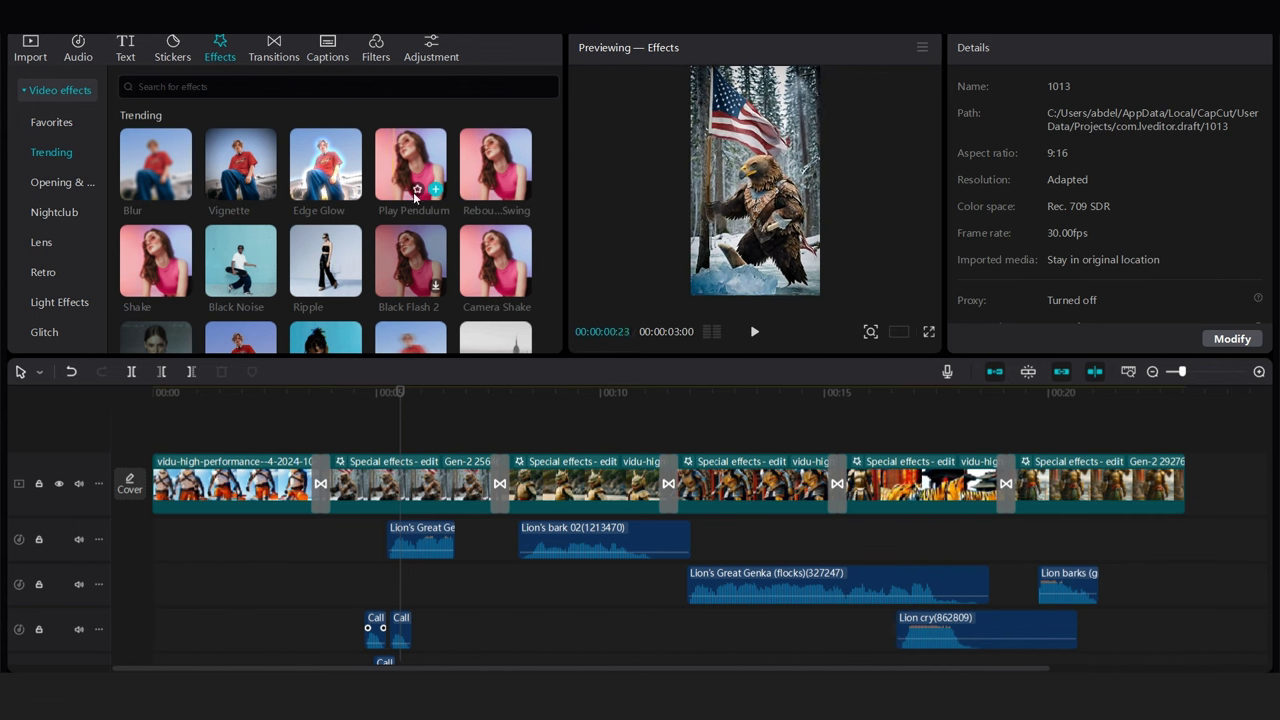
{"action": "left_click", "coordinate": [520, 286]}
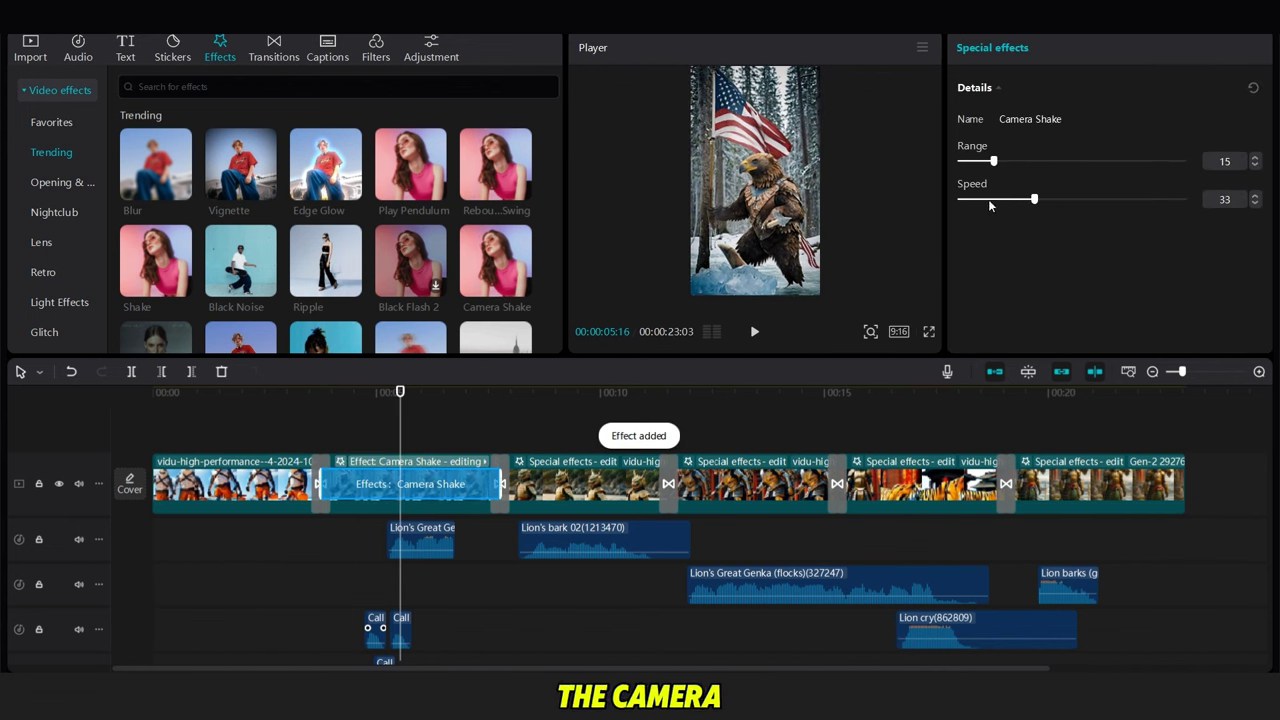
{"action": "left_click", "coordinate": [976, 152]}
{"action": "left_click", "coordinate": [442, 391]}
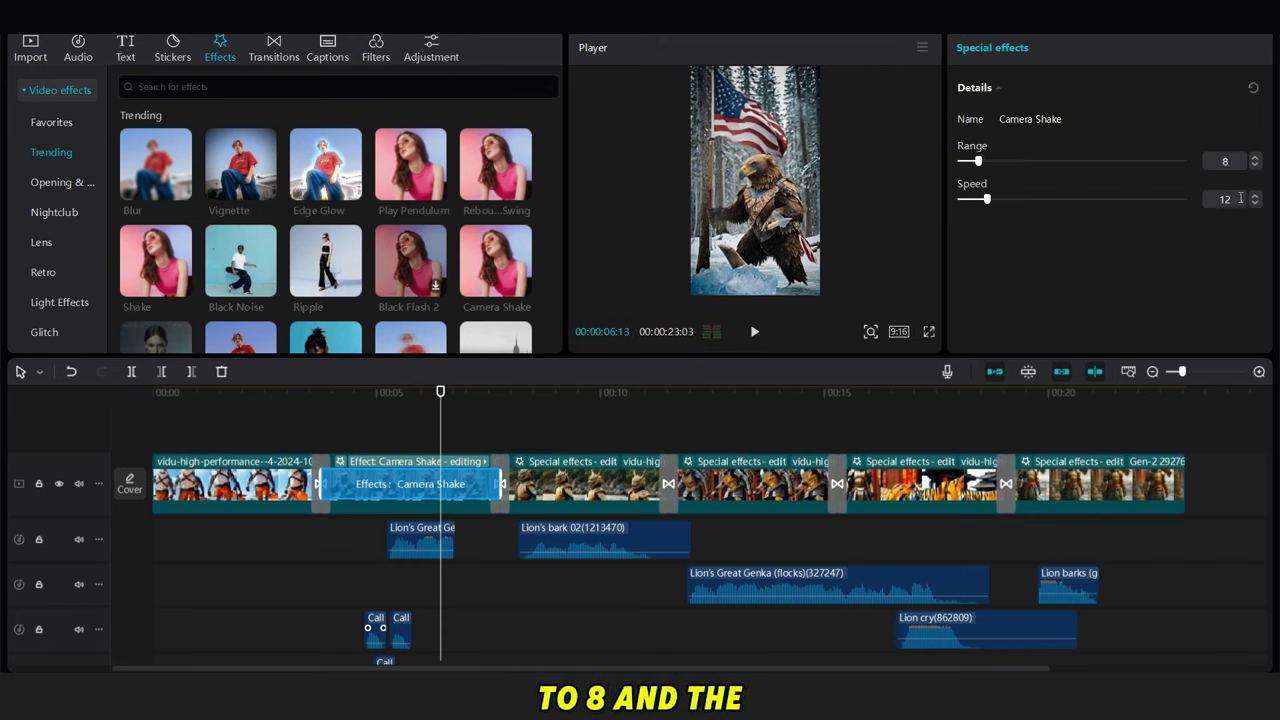
- Set the eagle clip's Camera Shake speed to 3 and play the clip briefly
{"action": "left_click_drag", "start_coordinate": [1241, 198], "coordinate": [1172, 202]}
{"action": "type", "text": "3"}
{"action": "left_click", "coordinate": [341, 440]}
{"action": "key", "text": "space"}
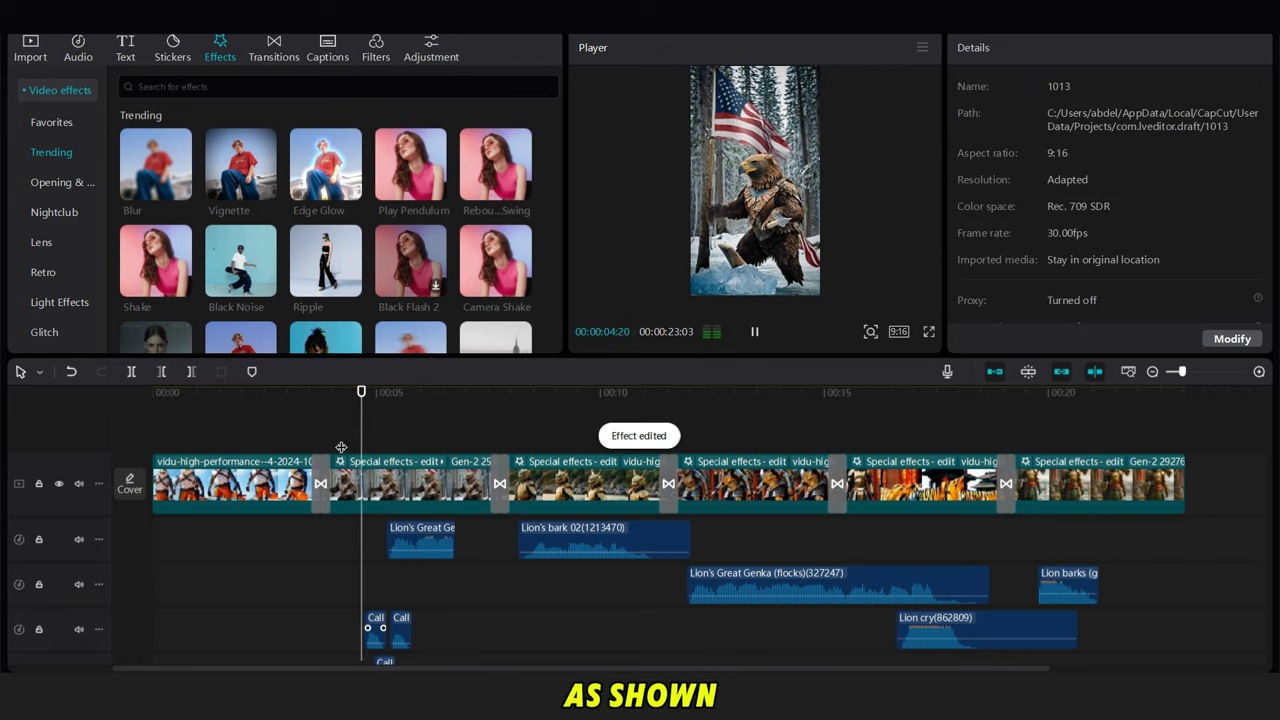
{"action": "key", "text": "space"}
- Apply Camera Shake to the third clip with range 8 and speed 3, and play the result
{"action": "left_click_drag", "start_coordinate": [495, 260], "coordinate": [584, 484]}
{"action": "left_click_drag", "start_coordinate": [1240, 161], "coordinate": [1146, 174]}
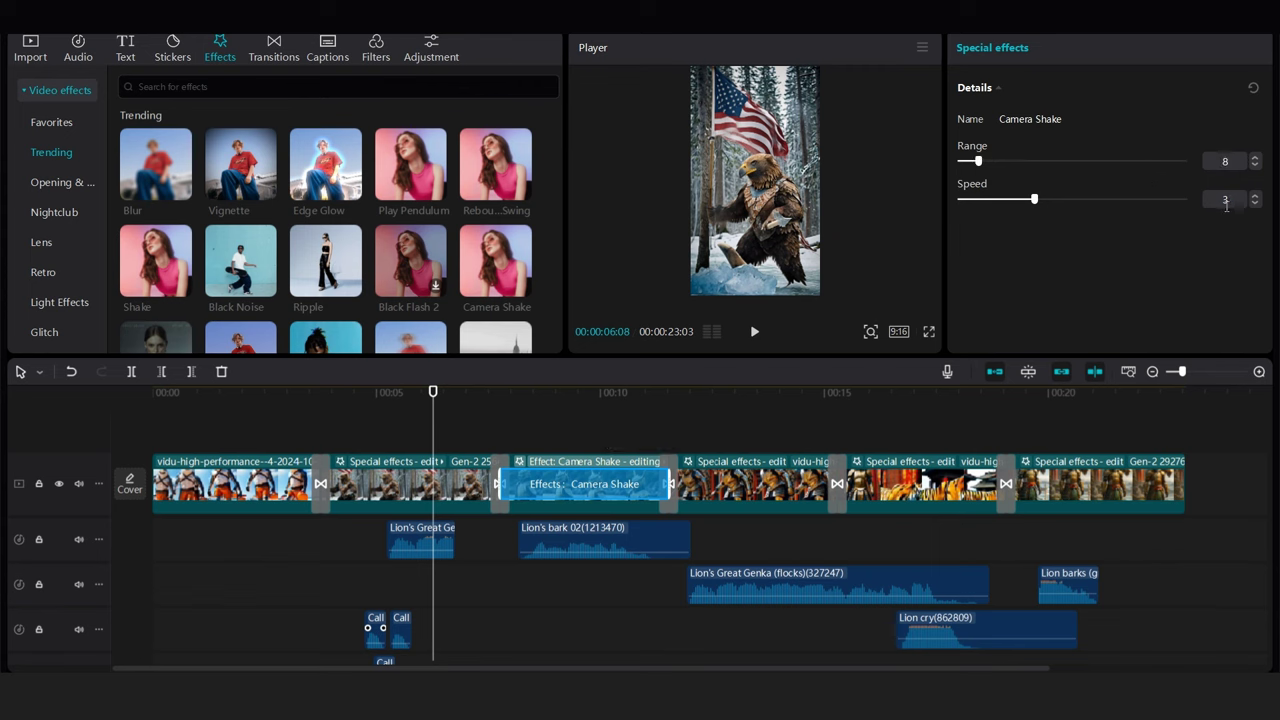
{"action": "left_click", "coordinate": [596, 394]}
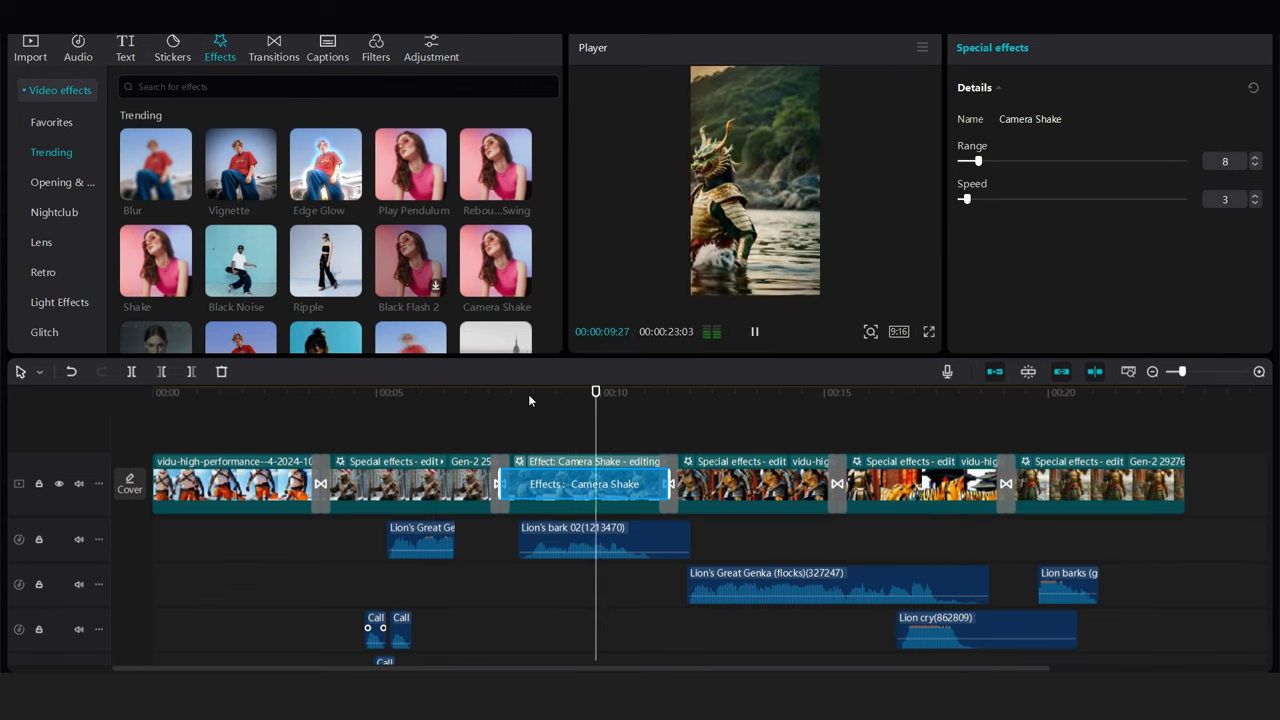
{"action": "left_click", "coordinate": [581, 484]}
- Apply Camera Shake to both tiger clips with range 8 and speed 3
{"action": "left_click_drag", "start_coordinate": [495, 260], "coordinate": [753, 484]}
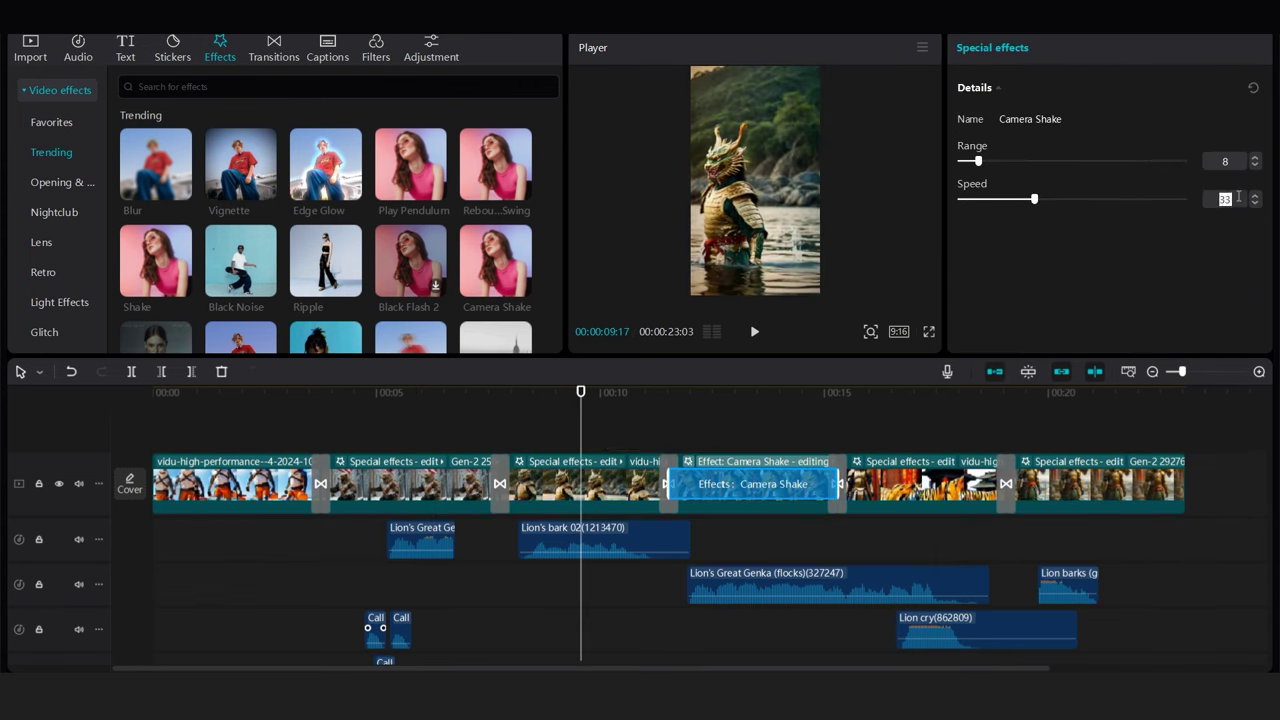
{"action": "type", "text": "3"}
{"action": "left_click_drag", "start_coordinate": [495, 260], "coordinate": [870, 478]}
{"action": "left_click_drag", "start_coordinate": [1240, 161], "coordinate": [1203, 200]}
{"action": "type", "text": "83"}
- Apply Camera Shake to the last clip with range 8 and speed 3
{"action": "left_click_drag", "start_coordinate": [495, 260], "coordinate": [1090, 478]}
{"action": "left_click_drag", "start_coordinate": [1240, 161], "coordinate": [1114, 167]}
{"action": "type", "text": "8"}
{"action": "left_click_drag", "start_coordinate": [1240, 198], "coordinate": [1203, 200]}
{"action": "type", "text": "3"}
- Switch to the Notepad window and copy the line "Merge Two Nations Into One Fearless Warrior"
{"action": "left_click", "coordinate": [307, 423]}
{"action": "key", "text": "super+e"}
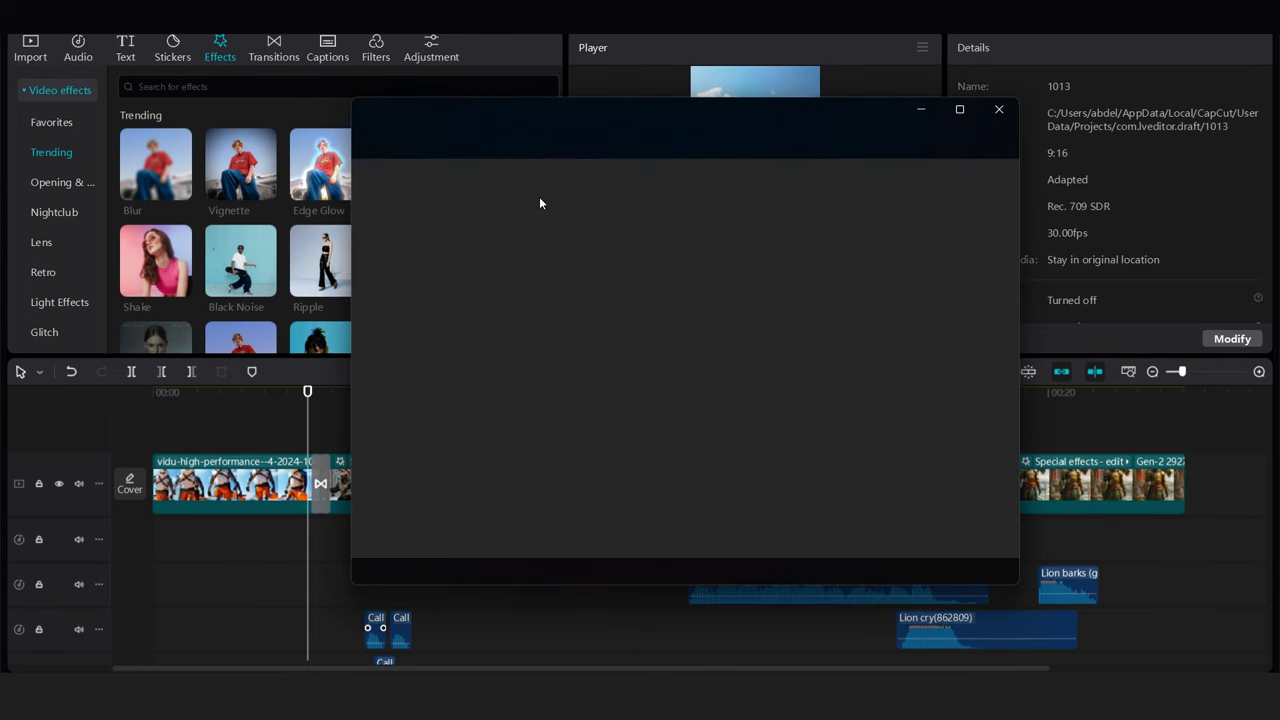
{"action": "left_click_drag", "start_coordinate": [651, 253], "coordinate": [560, 265]}
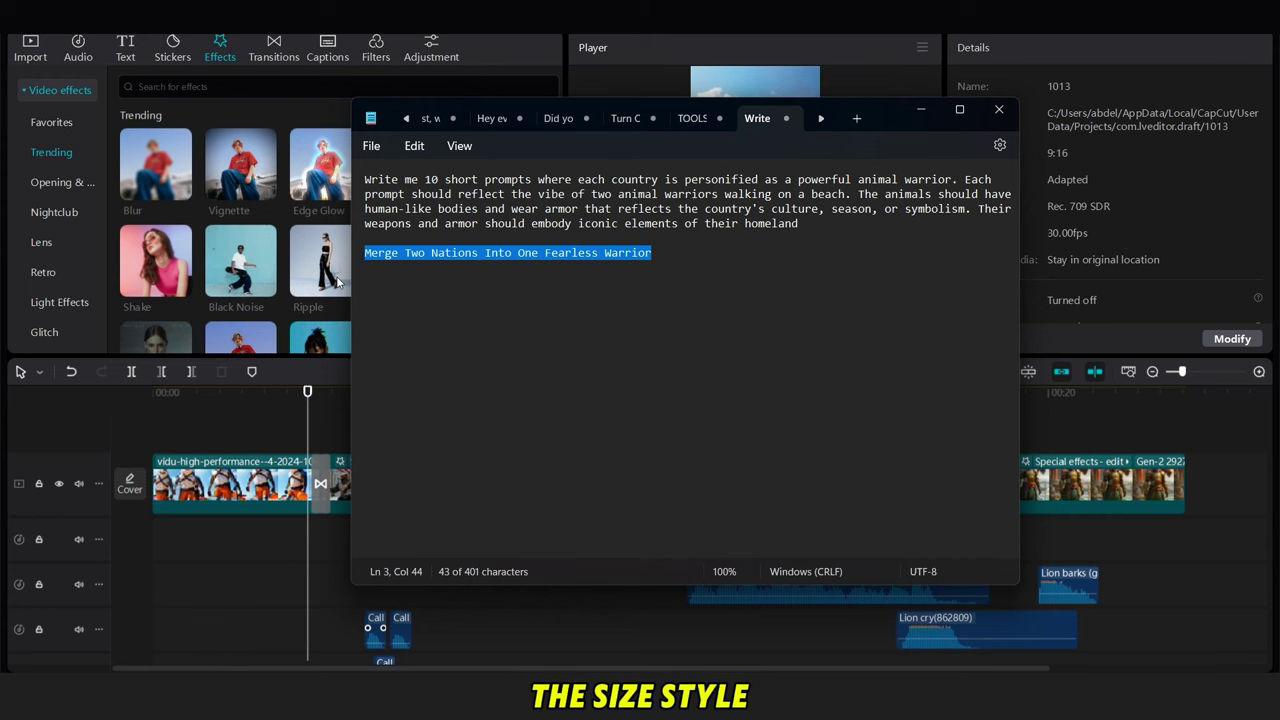
- Add a default text at the start of the timeline reading "Merge Two Nations Into One Fearless Warrior"
{"action": "left_click", "coordinate": [248, 442]}
{"action": "left_click_drag", "start_coordinate": [248, 442], "coordinate": [75, 432]}
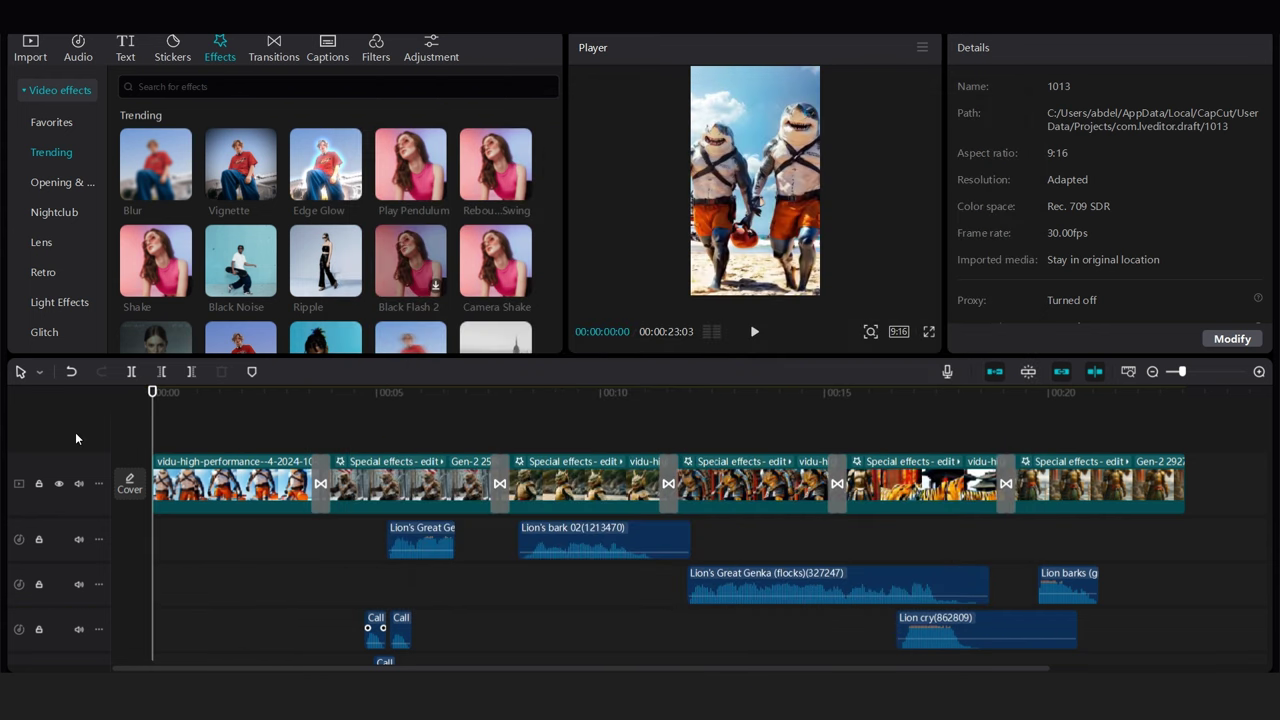
{"action": "left_click", "coordinate": [127, 55]}
{"action": "left_click", "coordinate": [176, 157]}
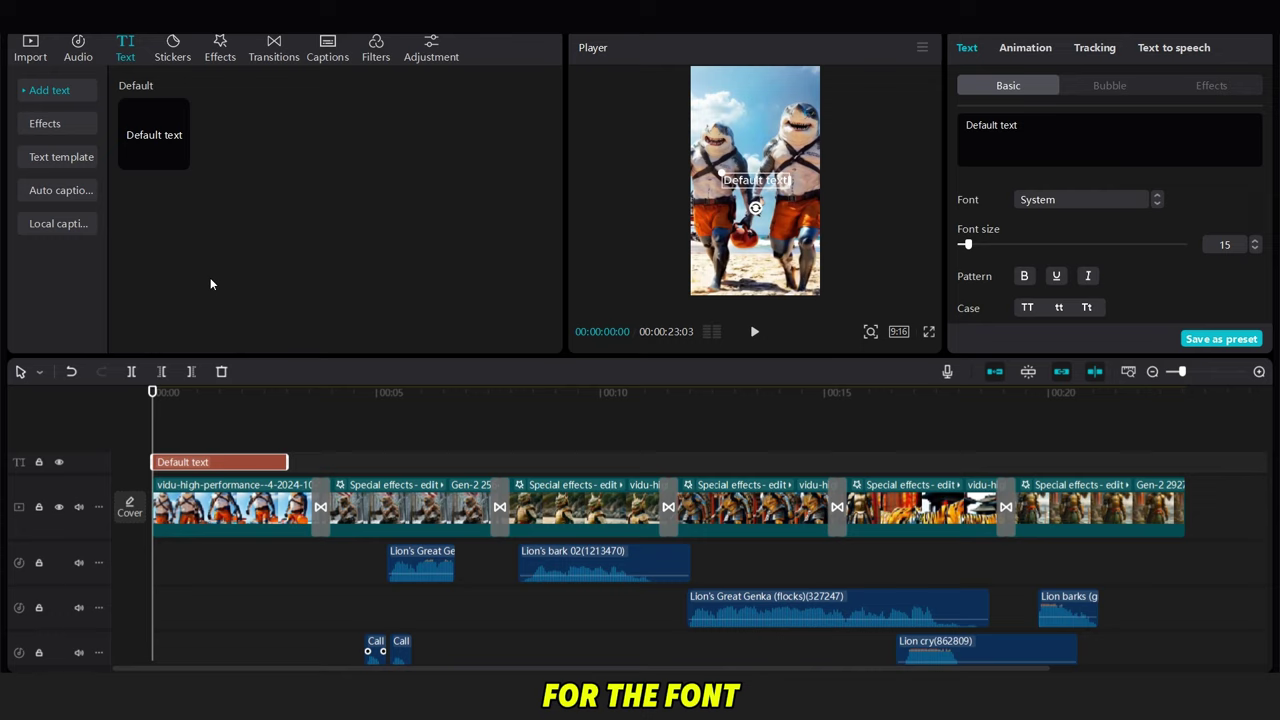
{"action": "left_click", "coordinate": [1023, 126]}
{"action": "key", "text": "ctrl+a"}
{"action": "type", "text": "Merge Two Nations Into One Fearless Warrior"}
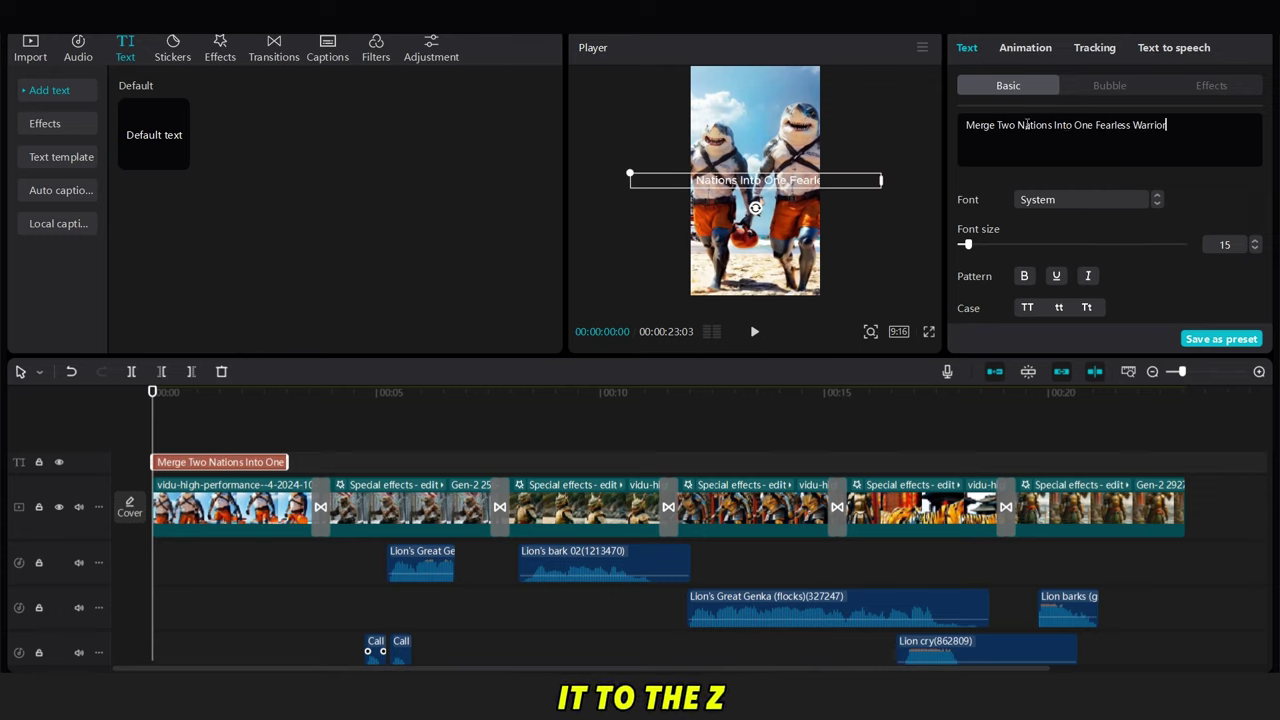
- Break the title text into two lines after "Merge Two Nations", without a leading space on the second line
{"action": "left_click", "coordinate": [1055, 126]}
{"action": "key", "text": "Return"}
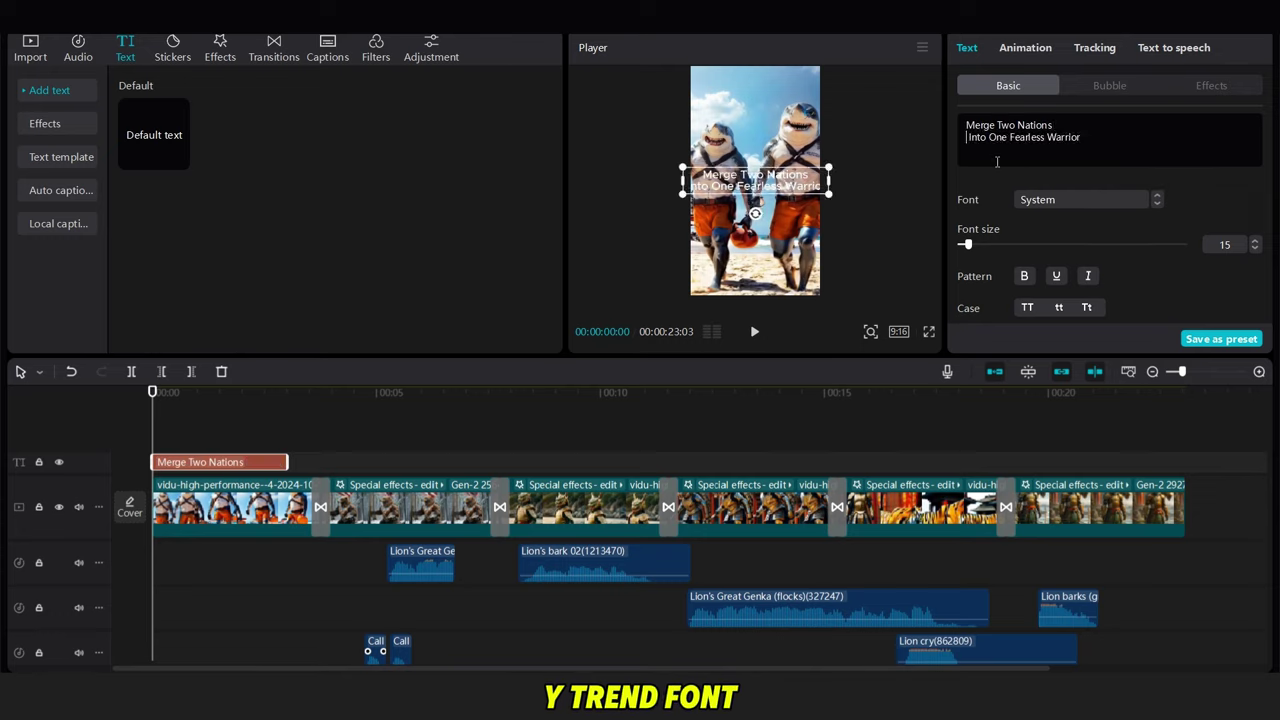
{"action": "key", "text": "BackSpace"}
{"action": "key", "text": "BackSpace"}
{"action": "key", "text": "Return"}
- Set the title's font to ZY Trend and turn on its black stroke with thickness 40
{"action": "scroll", "coordinate": [1180, 180], "scroll_direction": "down", "scroll_amount": 3}
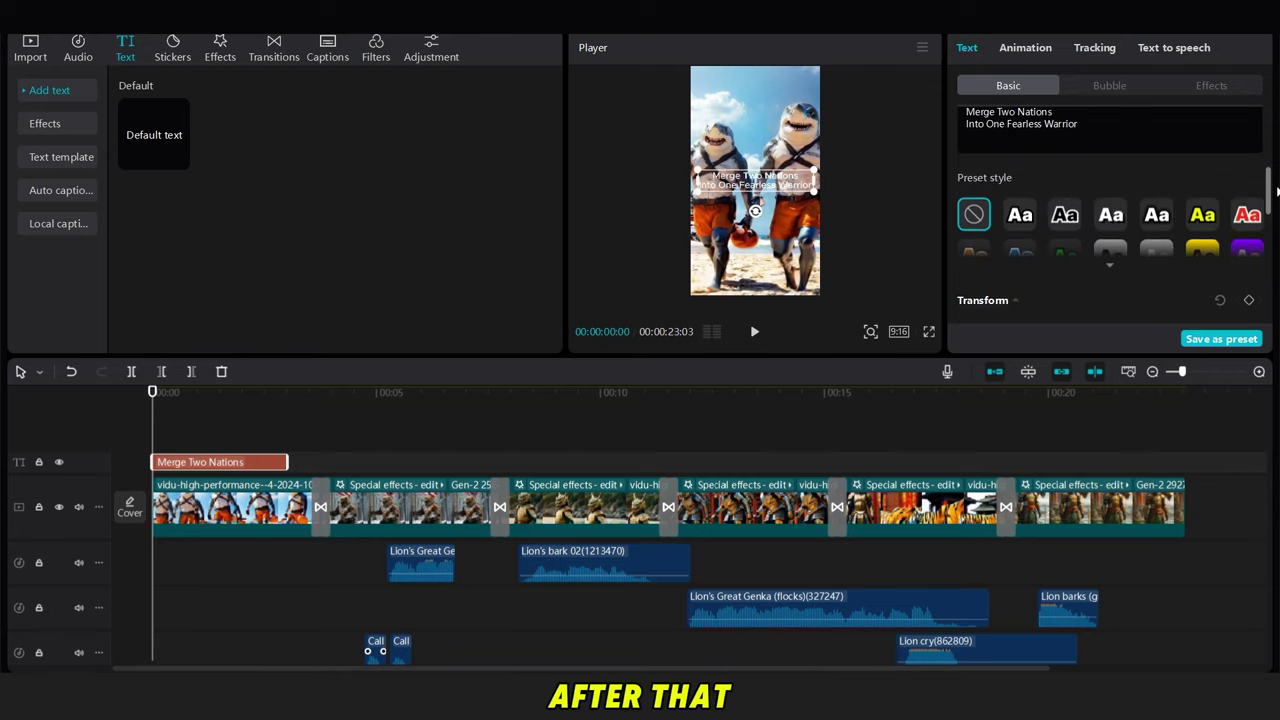
{"action": "scroll", "coordinate": [1100, 208], "scroll_direction": "up", "scroll_amount": 3}
{"action": "left_click", "coordinate": [1106, 200]}
{"action": "left_click", "coordinate": [1110, 182]}
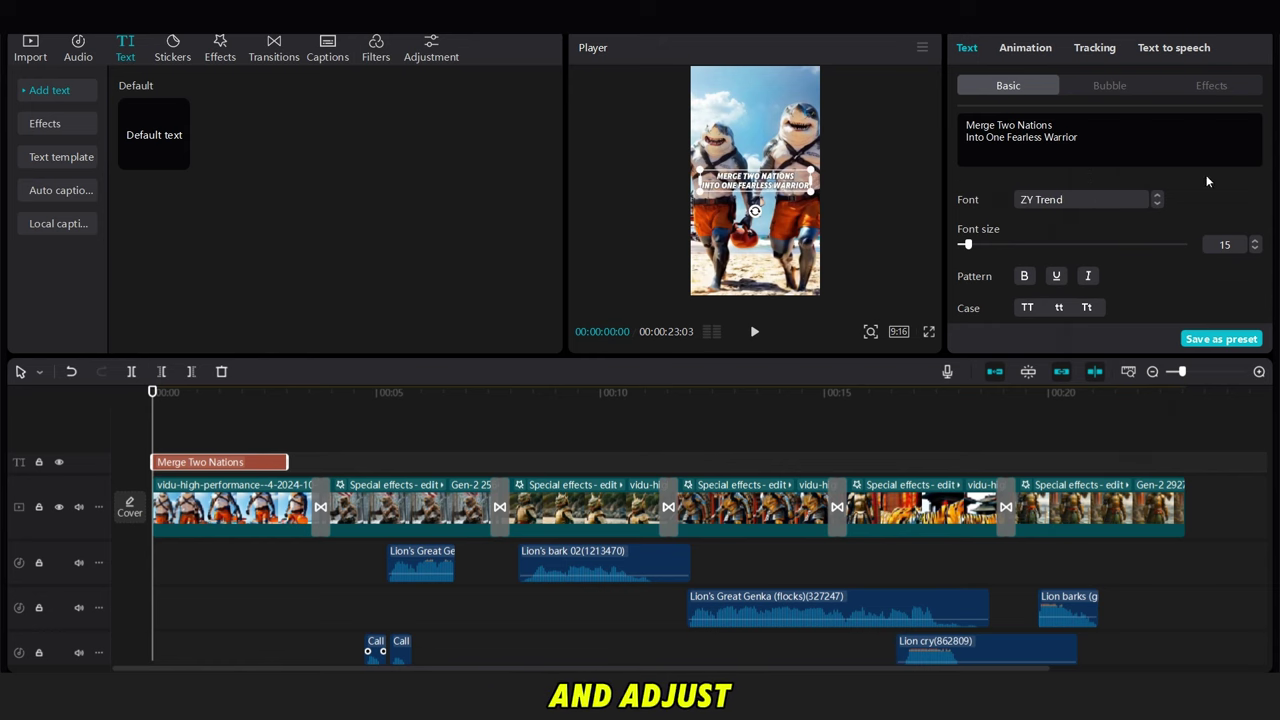
{"action": "left_click_drag", "start_coordinate": [1268, 134], "coordinate": [1268, 244]}
{"action": "left_click", "coordinate": [963, 191]}
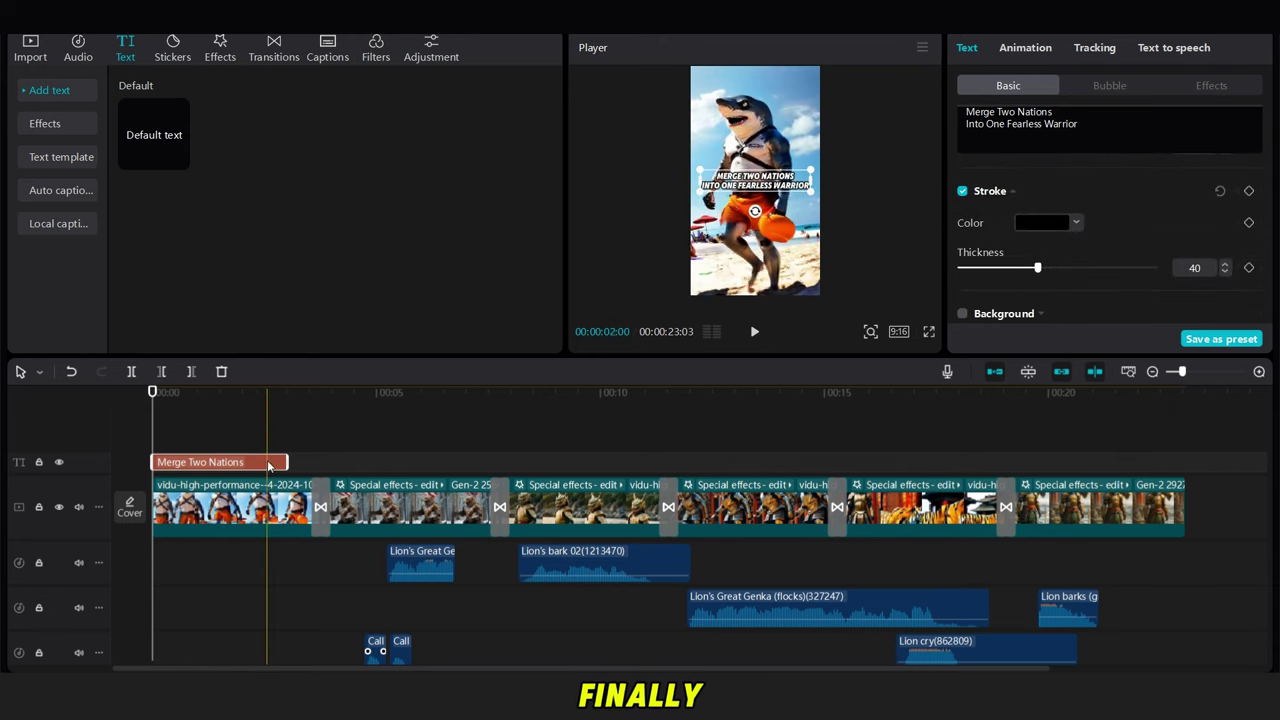
- Extend the title text to the end of the first clip and give it fade-in and fade-out animations
{"action": "left_click_drag", "start_coordinate": [287, 462], "coordinate": [321, 462]}
{"action": "left_click", "coordinate": [1025, 47]}
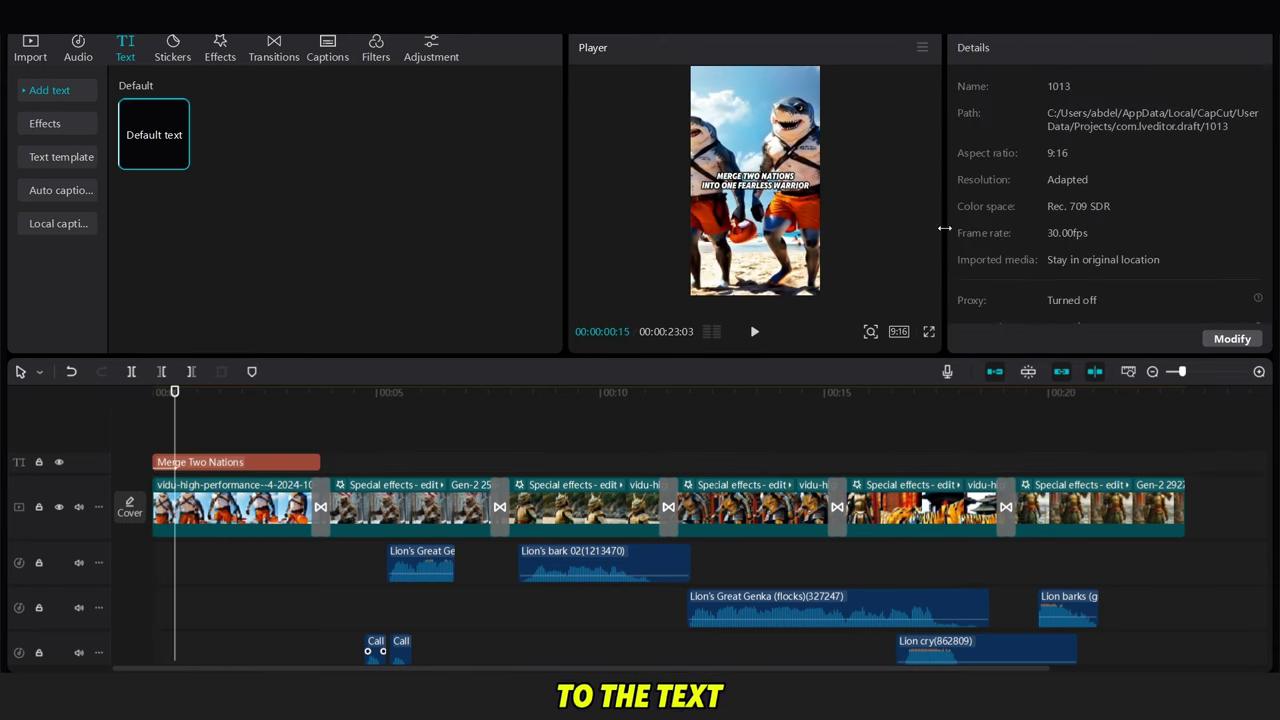
{"action": "left_click", "coordinate": [280, 462]}
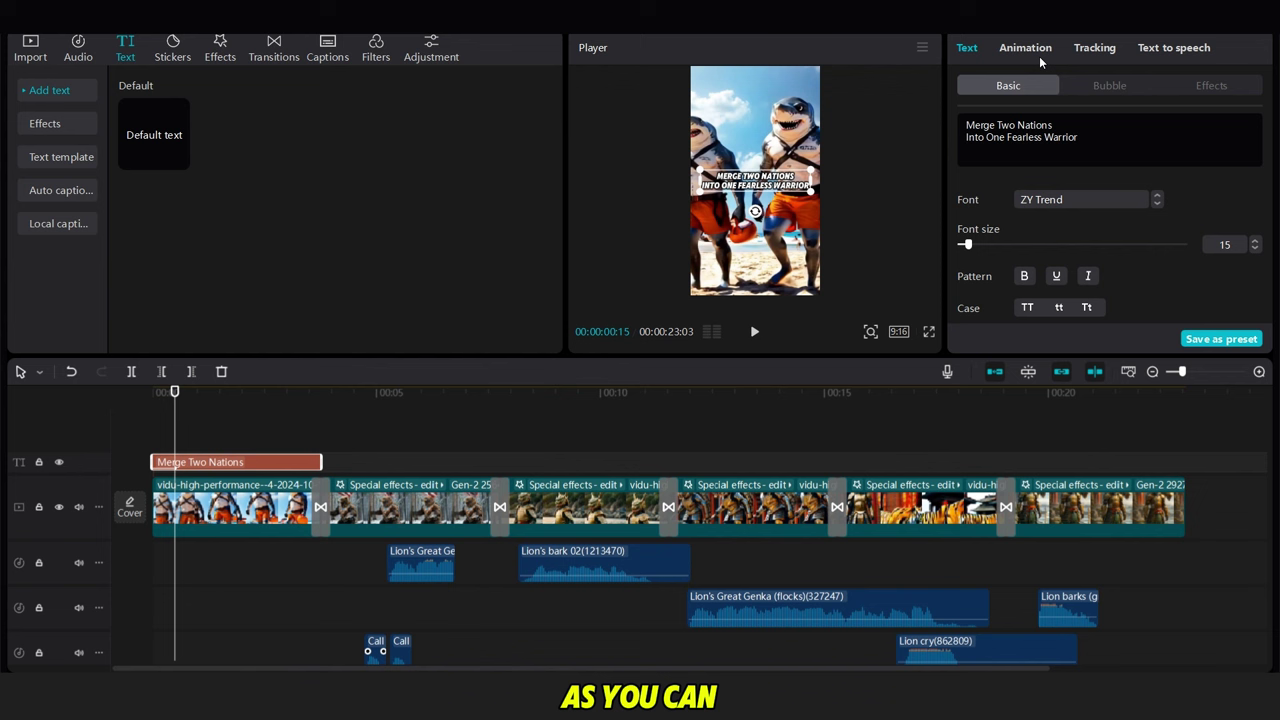
{"action": "left_click", "coordinate": [1034, 50]}
{"action": "left_click_drag", "start_coordinate": [1094, 334], "coordinate": [1120, 334]}
{"action": "left_click", "coordinate": [1106, 91]}
{"action": "left_click", "coordinate": [1054, 311]}
{"action": "left_click", "coordinate": [206, 423]}
{"action": "key", "text": "space"}
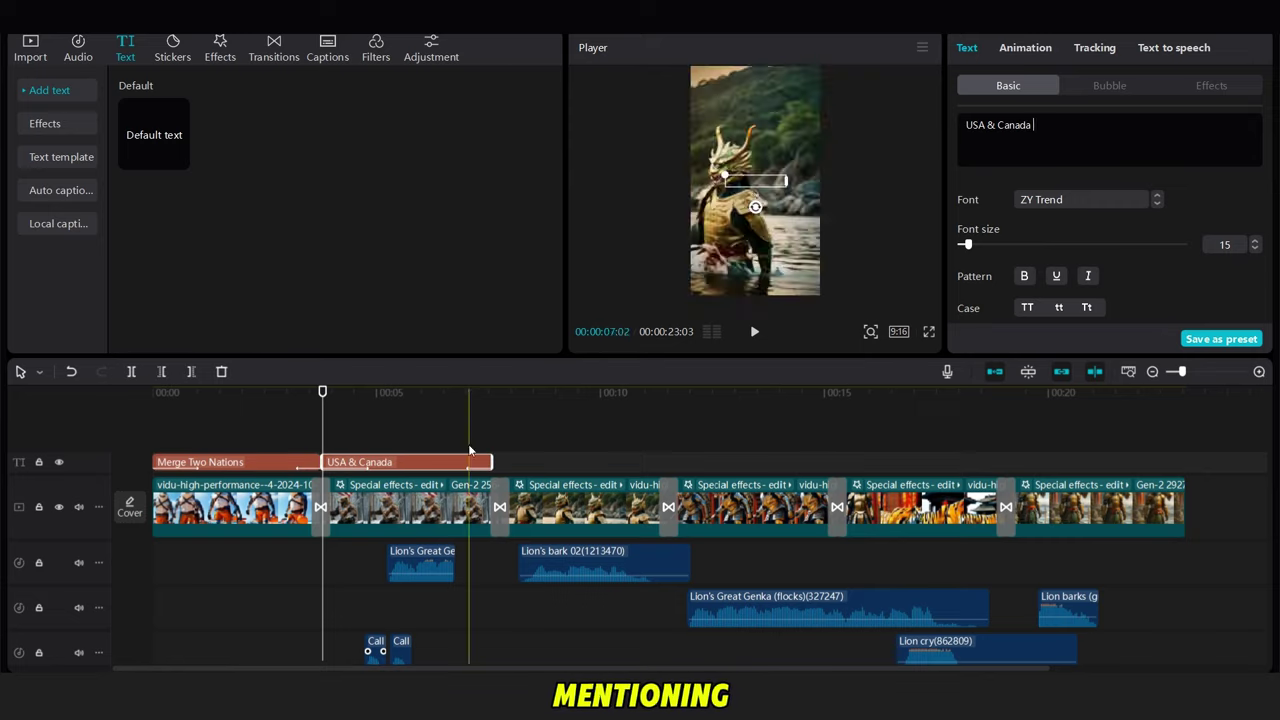
- Change the fill color of the "USA & Canada" text over the eagle clip to yellow
{"action": "left_click", "coordinate": [403, 432]}
{"action": "left_click", "coordinate": [425, 466]}
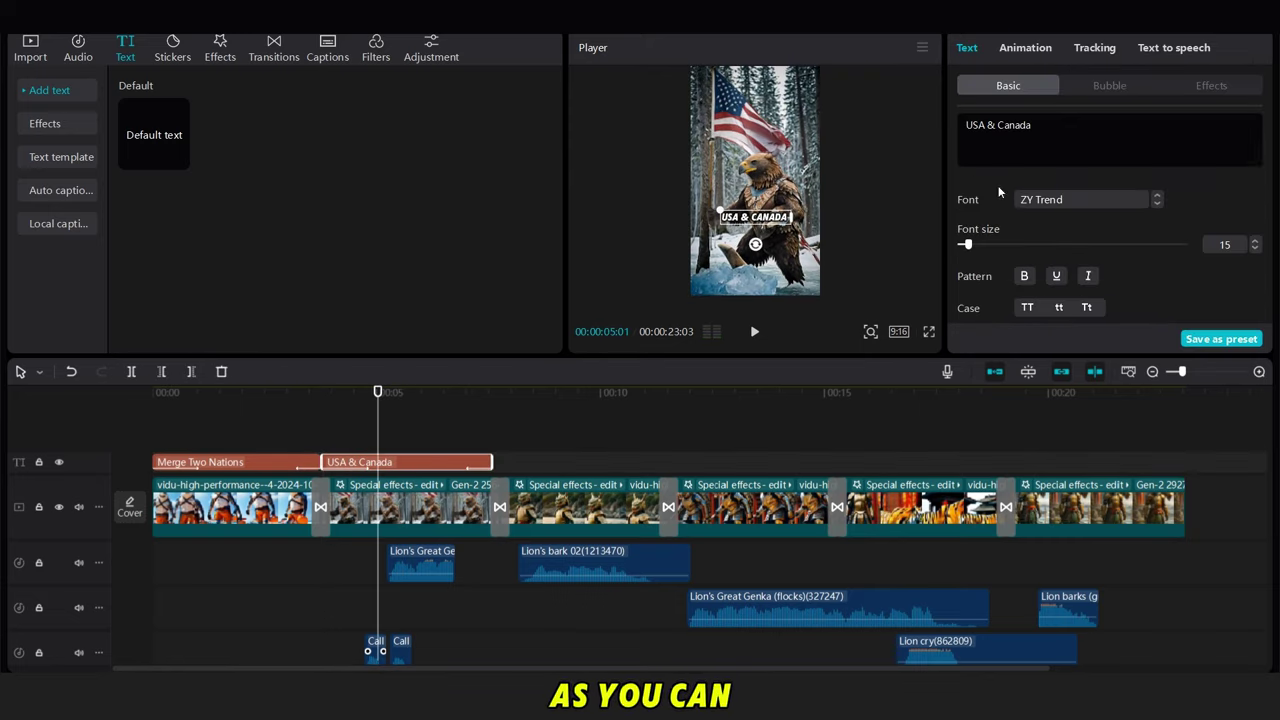
{"action": "scroll", "coordinate": [1268, 277], "scroll_direction": "down", "scroll_amount": 5}
{"action": "left_click_drag", "start_coordinate": [1268, 277], "coordinate": [1268, 151]}
{"action": "left_click", "coordinate": [1042, 169]}
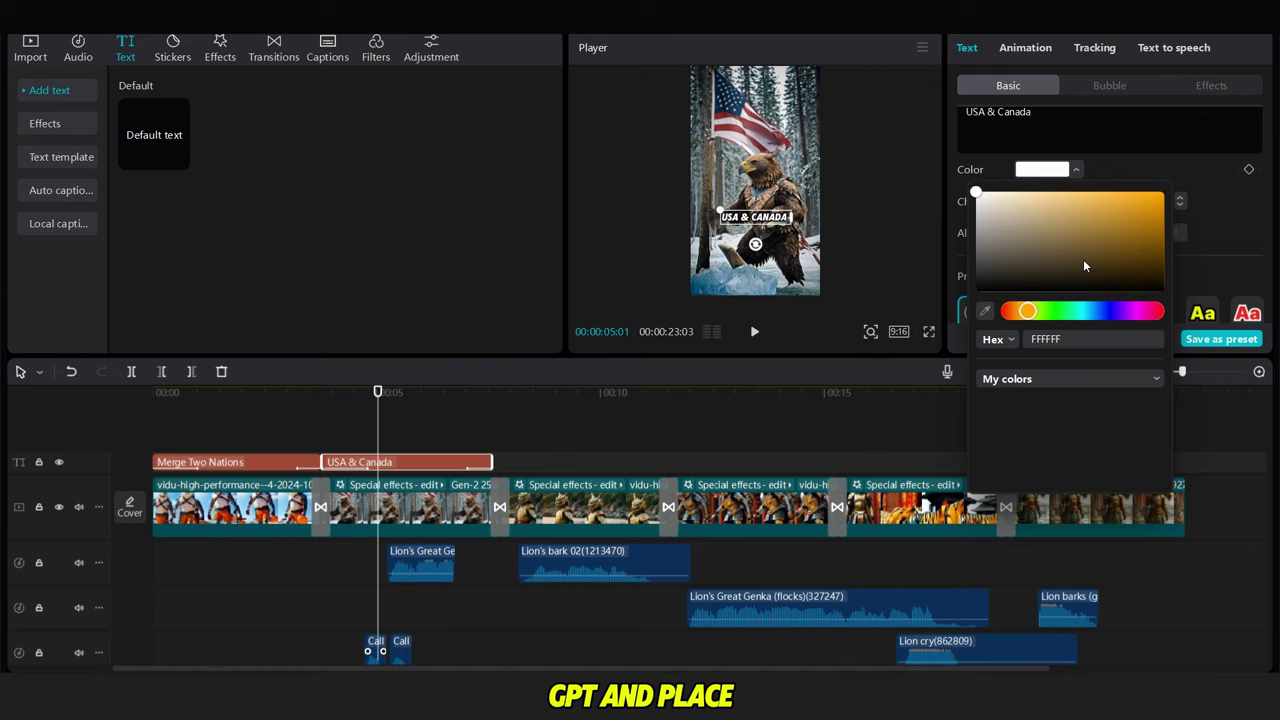
{"action": "left_click", "coordinate": [1096, 405]}
{"action": "left_click", "coordinate": [329, 440]}
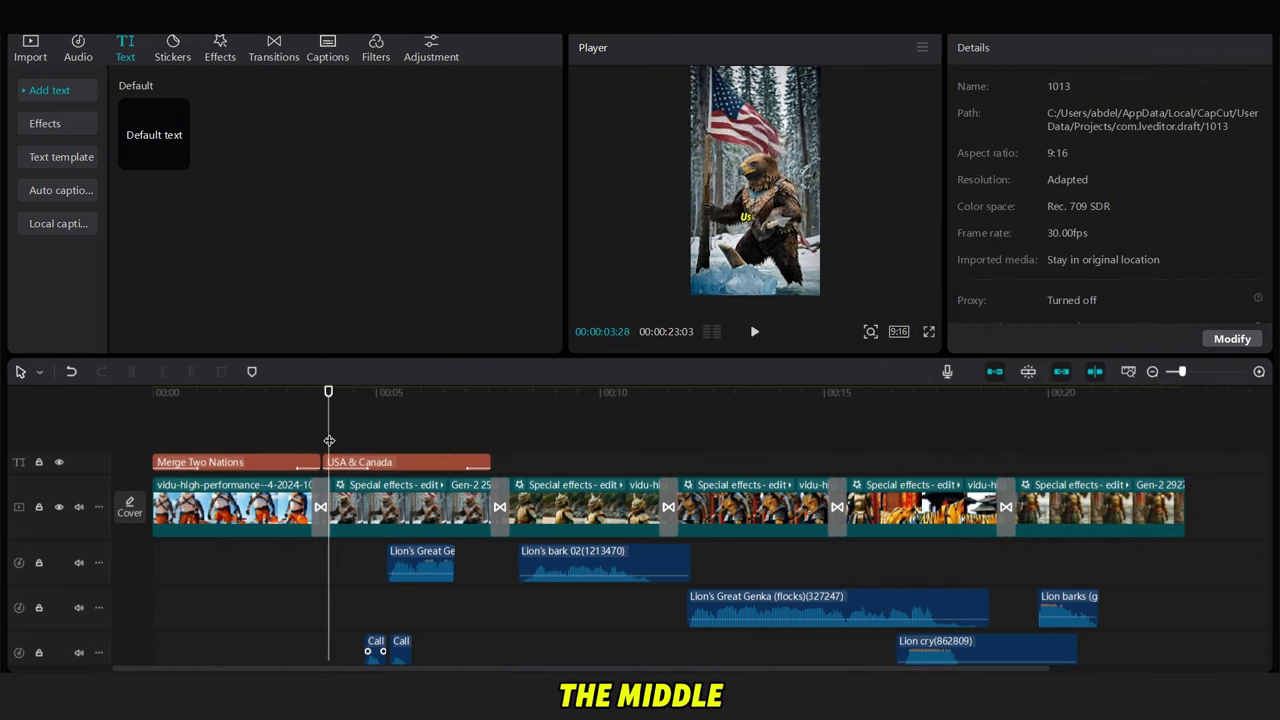
- Copy the "USA & Canada" text and paste it over each of the four remaining clips
{"action": "left_click", "coordinate": [446, 463]}
{"action": "left_click", "coordinate": [501, 436]}
{"action": "key", "text": "ctrl+v"}
{"action": "left_click", "coordinate": [669, 428]}
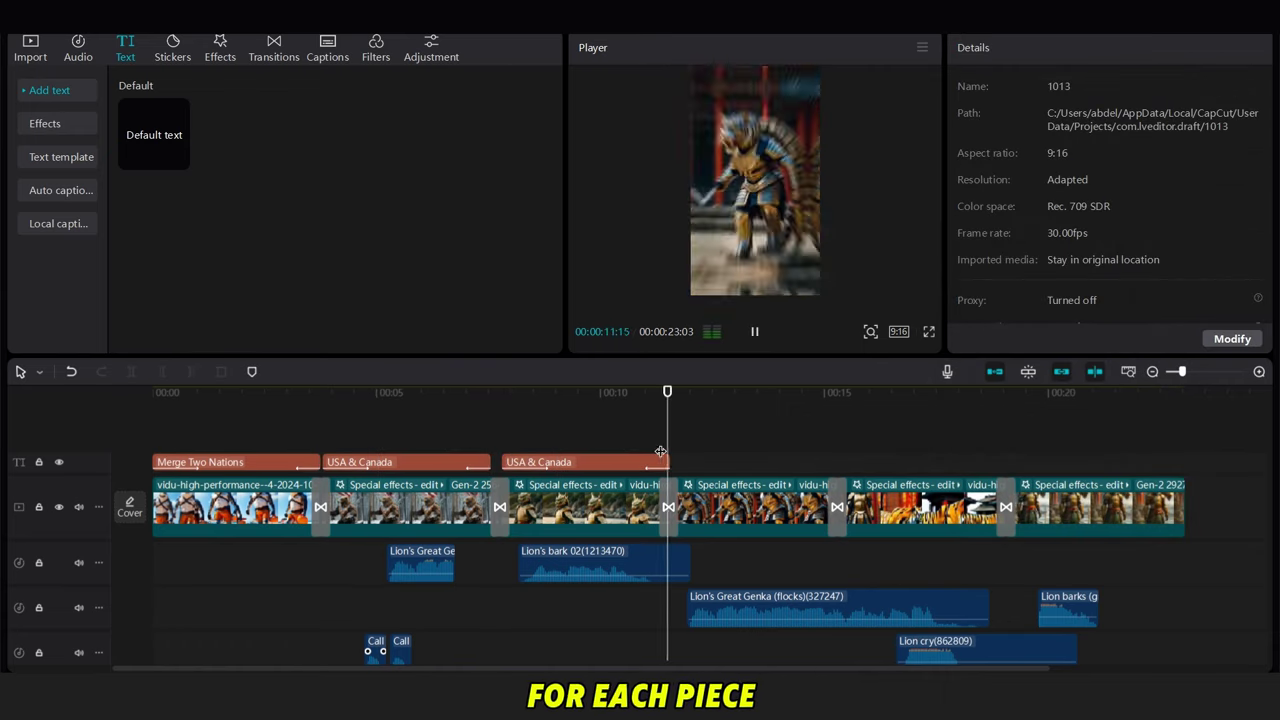
{"action": "key", "text": "ctrl+v"}
{"action": "left_click", "coordinate": [840, 440]}
{"action": "key", "text": "ctrl+v"}
{"action": "left_click", "coordinate": [1006, 441]}
{"action": "left_click", "coordinate": [1016, 441]}
{"action": "key", "text": "ctrl+v"}
- Change the text over the third clip to "Brazil & Argentina", copied from the ChatGPT prompt list
{"action": "left_click", "coordinate": [578, 460]}
{"action": "key", "text": "alt+Tab"}
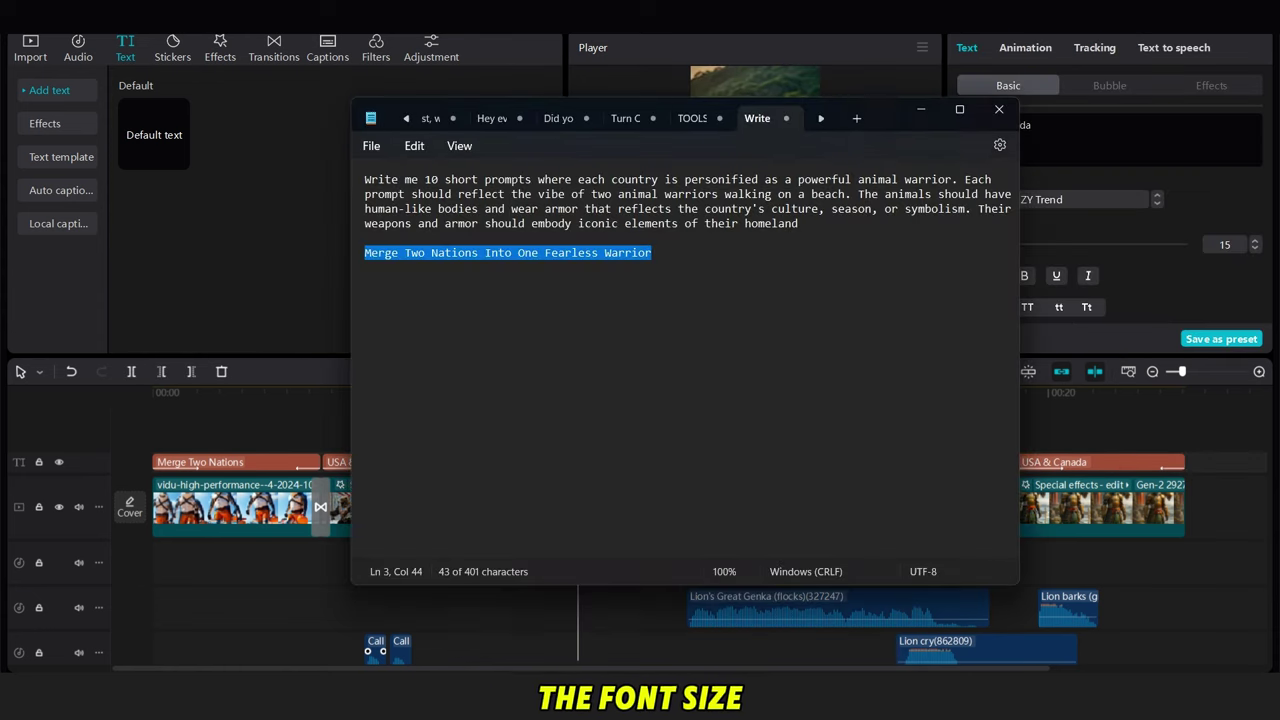
{"action": "key", "text": "alt+Tab"}
{"action": "left_click", "coordinate": [617, 257]}
{"action": "scroll", "coordinate": [612, 290], "scroll_direction": "down", "scroll_amount": 3}
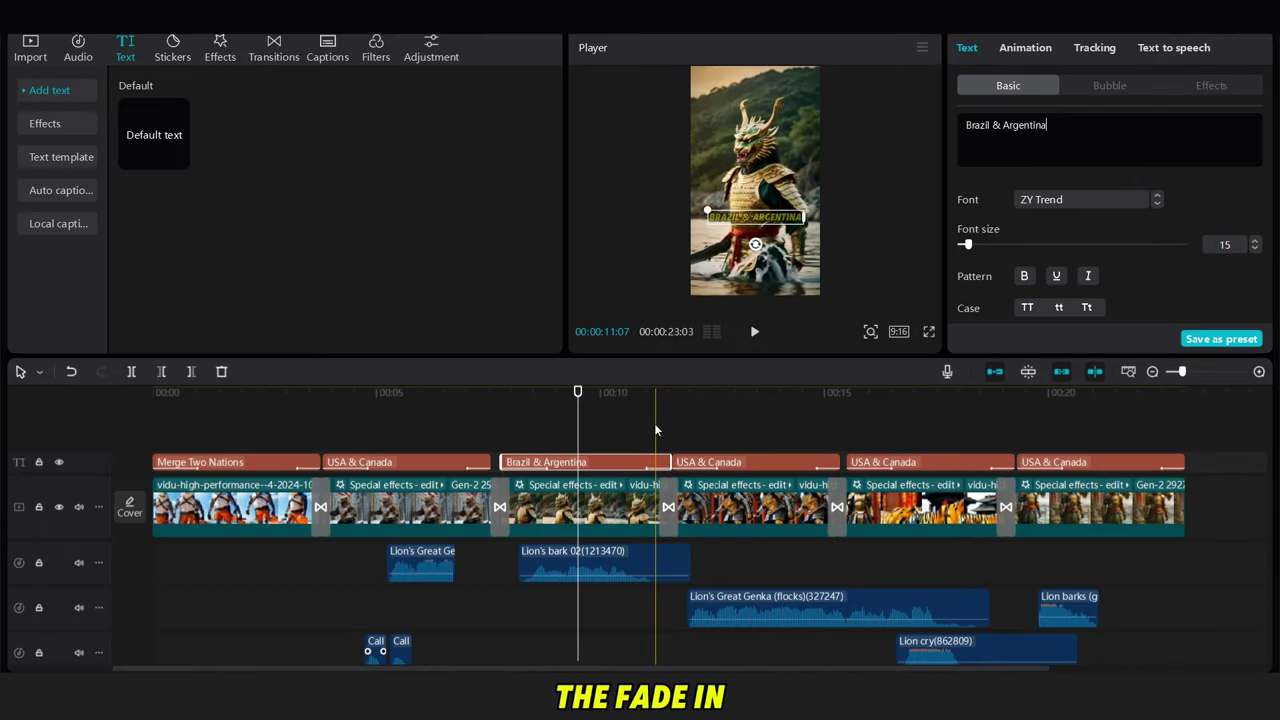
{"action": "left_click", "coordinate": [655, 430]}
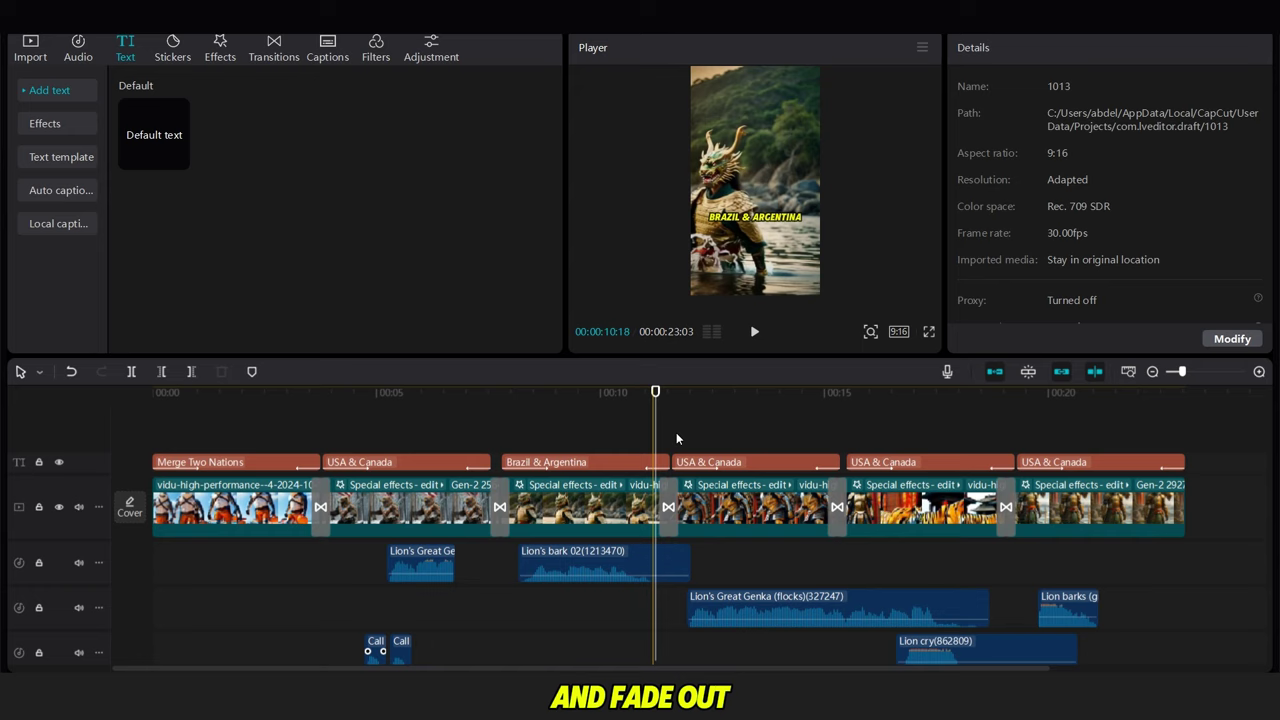
- Copy names from the ChatGPT list to retitle the fourth clip's text "Japan & China" and the fifth's "India & Sri Lanka"
{"action": "left_click", "coordinate": [757, 432]}
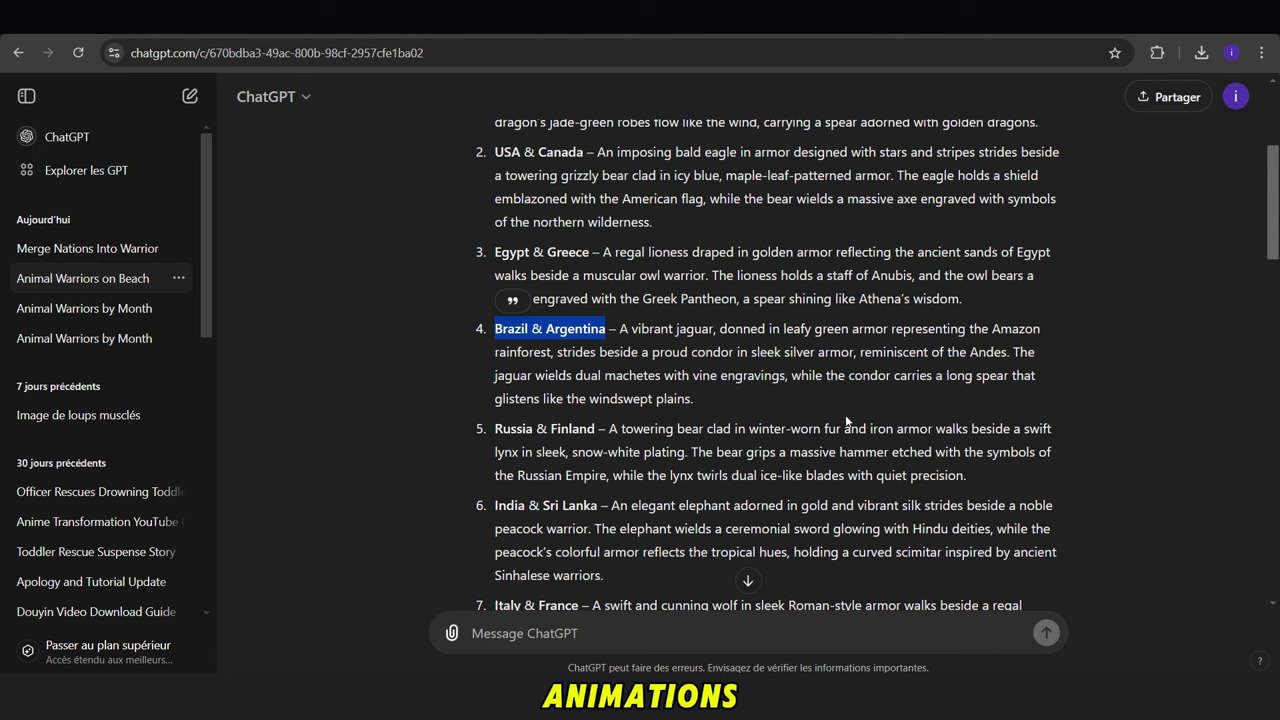
{"action": "scroll", "coordinate": [685, 491], "scroll_direction": "down", "scroll_amount": 2}
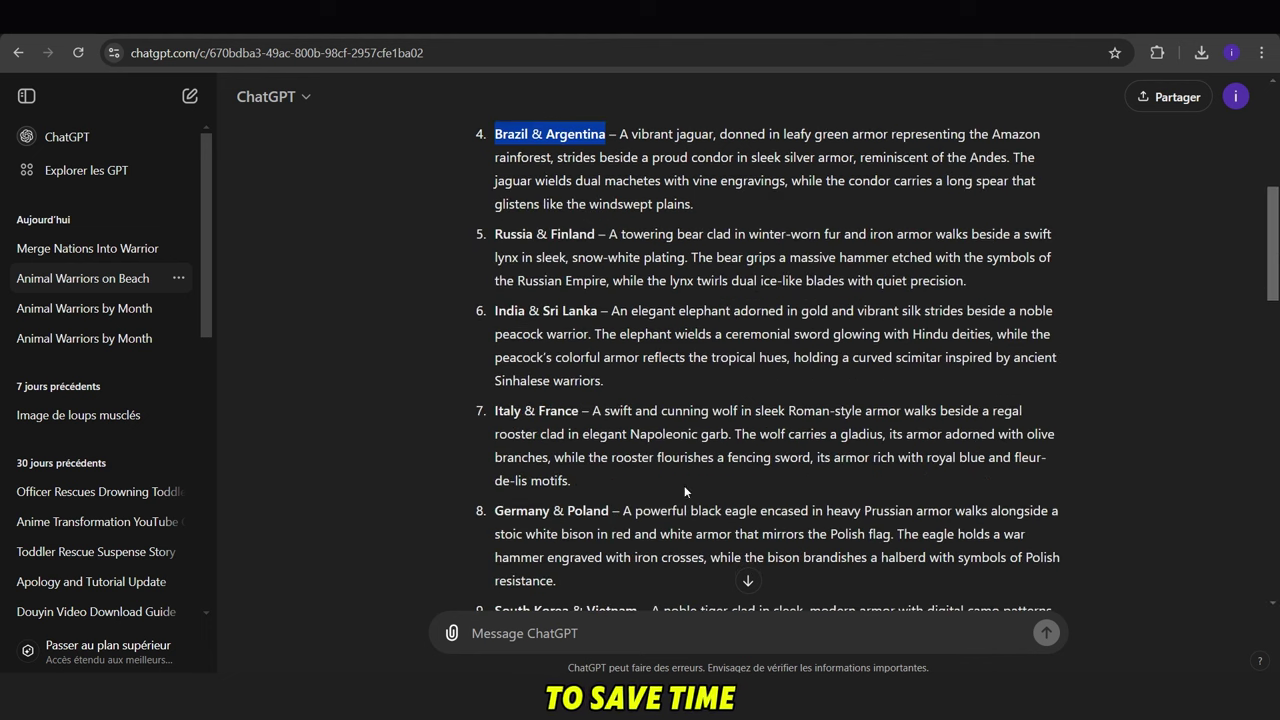
{"action": "scroll", "coordinate": [583, 410], "scroll_direction": "up", "scroll_amount": 3}
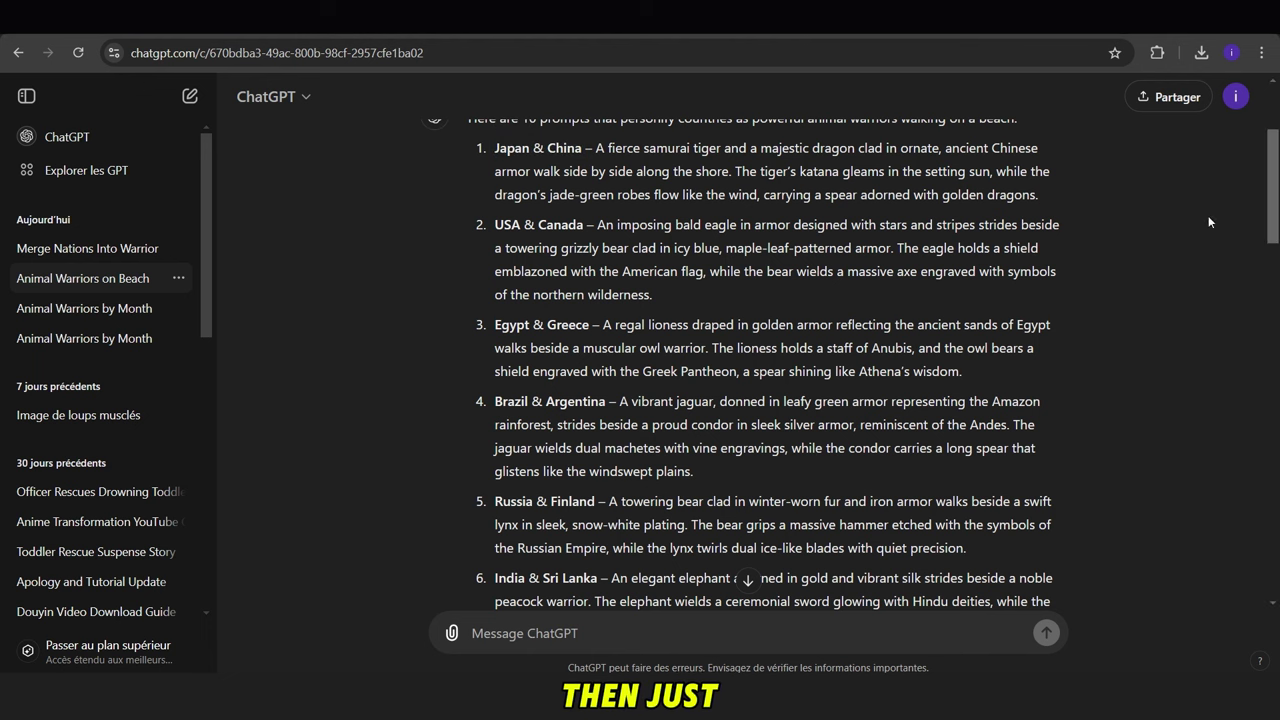
{"action": "scroll", "coordinate": [760, 400], "scroll_direction": "down", "scroll_amount": 2}
{"action": "left_click_drag", "start_coordinate": [597, 414], "coordinate": [513, 420]}
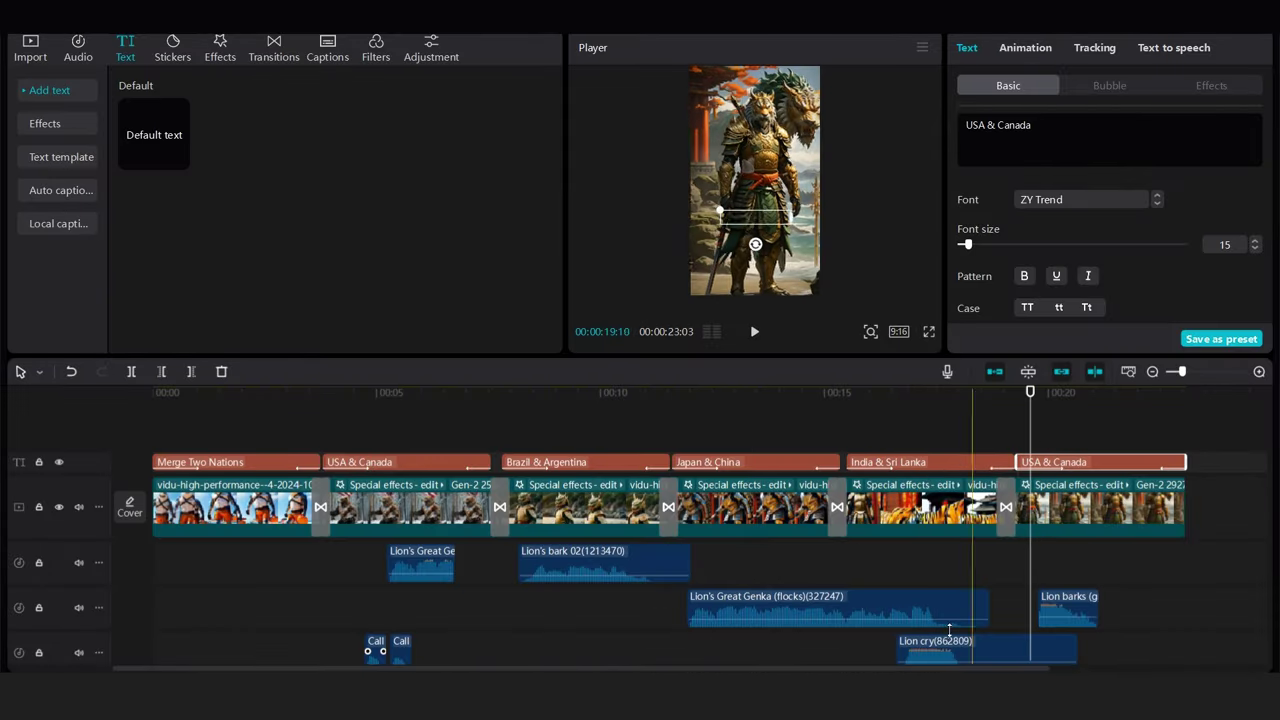
- Change the last clip's text to "South Korea & Vietnam", copied from the ChatGPT list, and review the text over the fourth clip
{"action": "scroll", "coordinate": [519, 380], "scroll_direction": "down", "scroll_amount": 4}
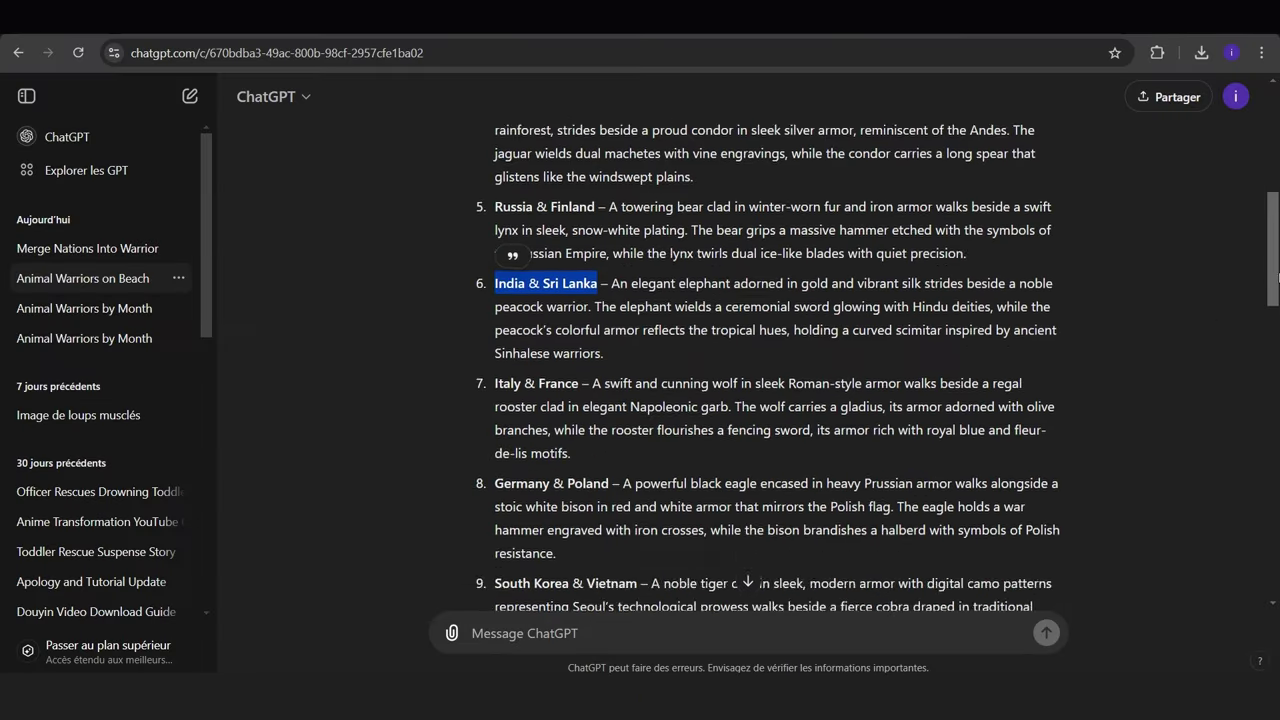
{"action": "left_click_drag", "start_coordinate": [637, 366], "coordinate": [519, 380]}
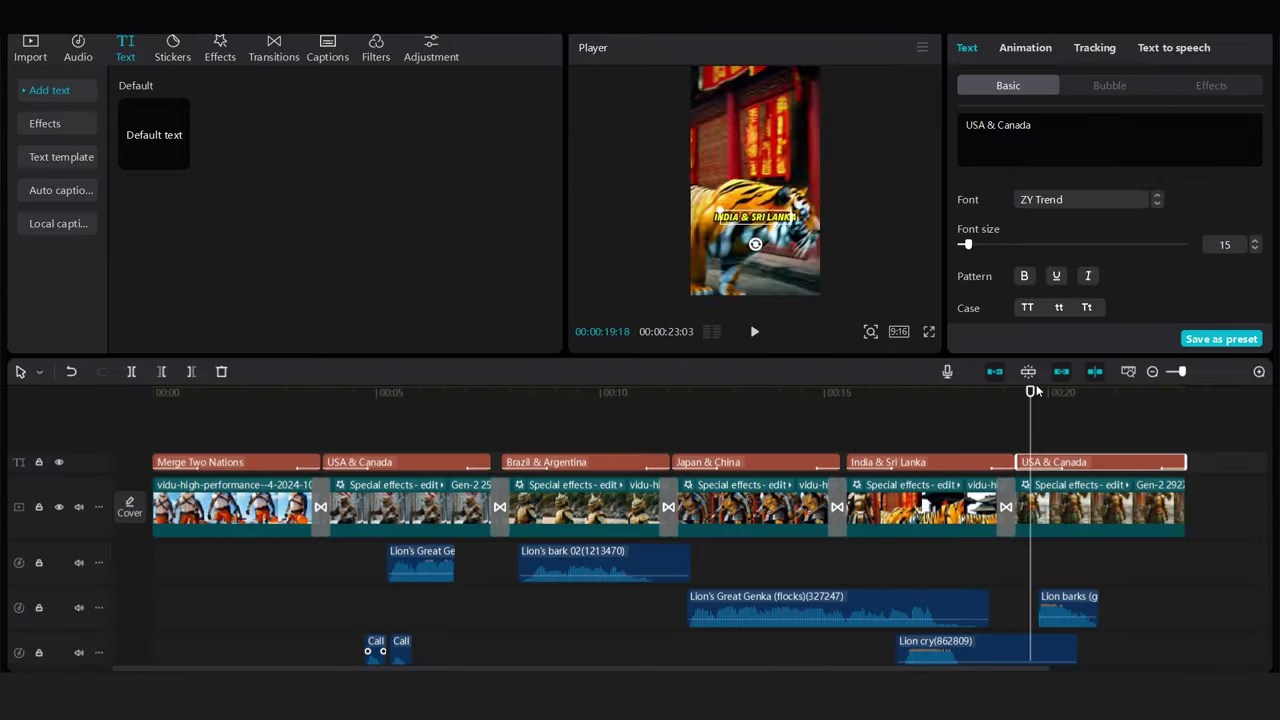
{"action": "left_click", "coordinate": [802, 425]}
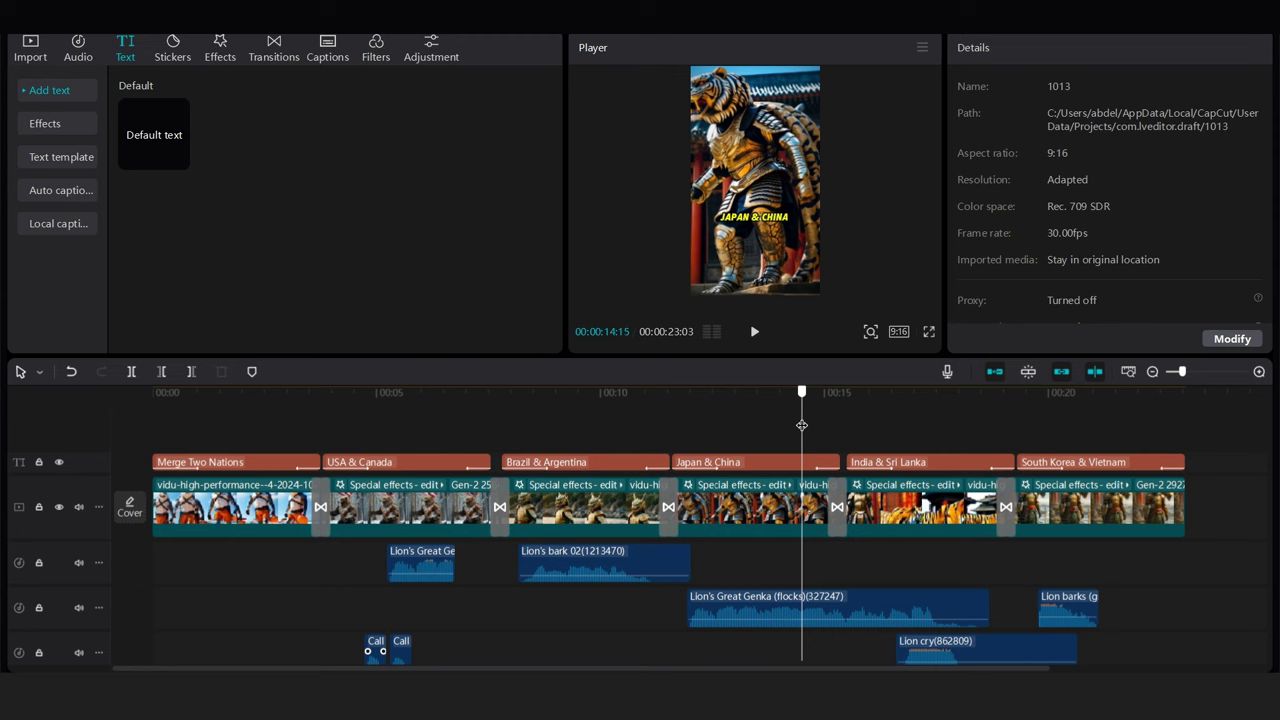
- Search the audio library for "whoosh sound effect"
{"action": "left_click", "coordinate": [78, 47]}
{"action": "type", "text": "whoosh sound effect"}
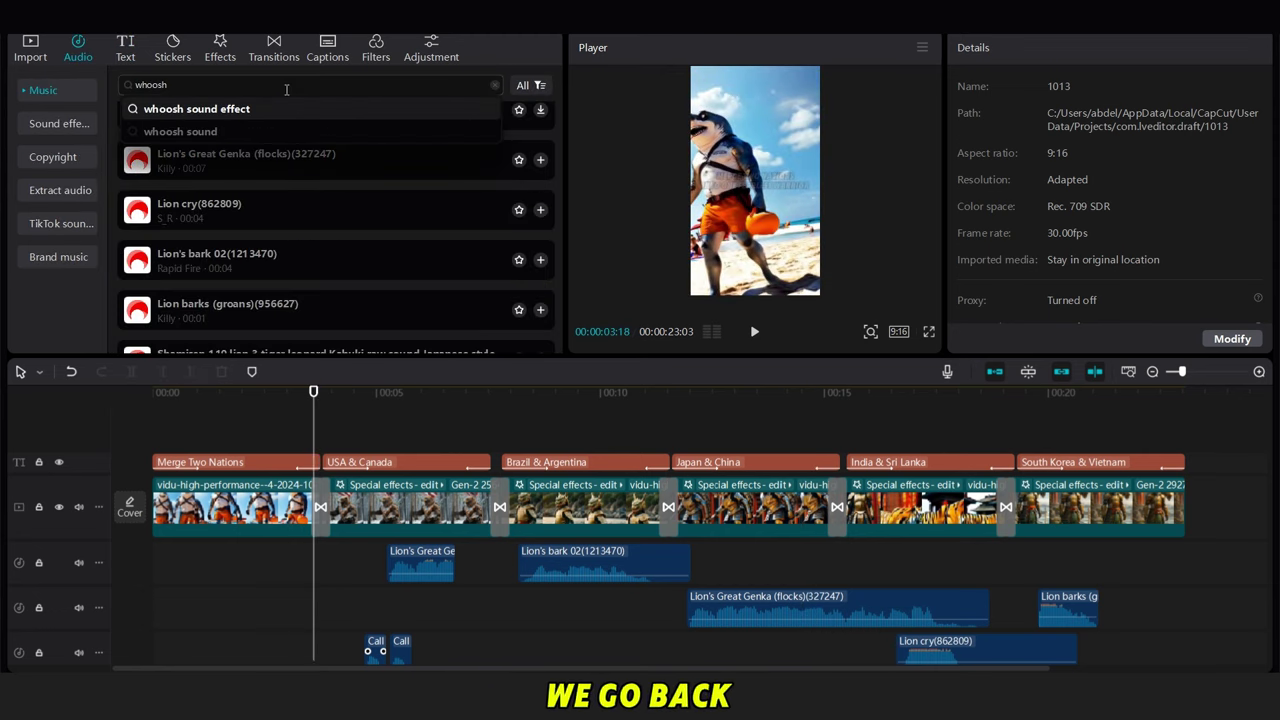
{"action": "key", "text": "Return"}
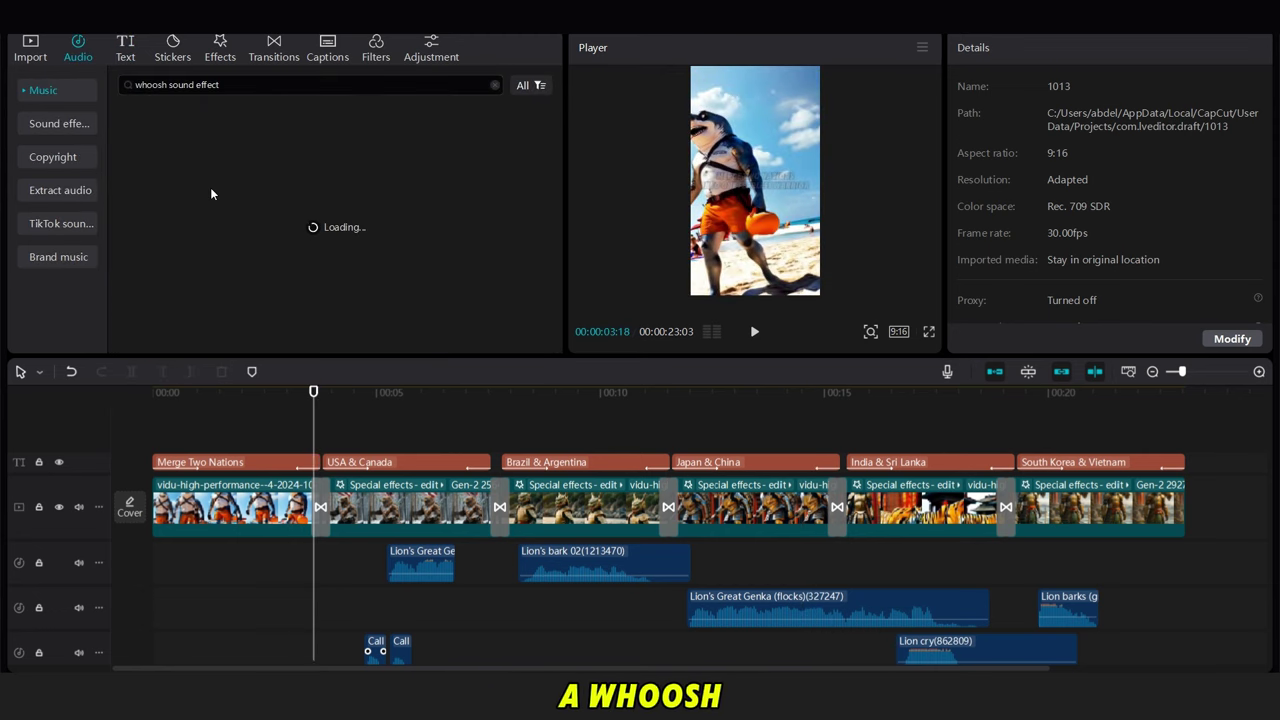
- Preview swish_whoosh (large), place it at the first transition, and lower its volume to about -4.6 dB
{"action": "left_click", "coordinate": [287, 117]}
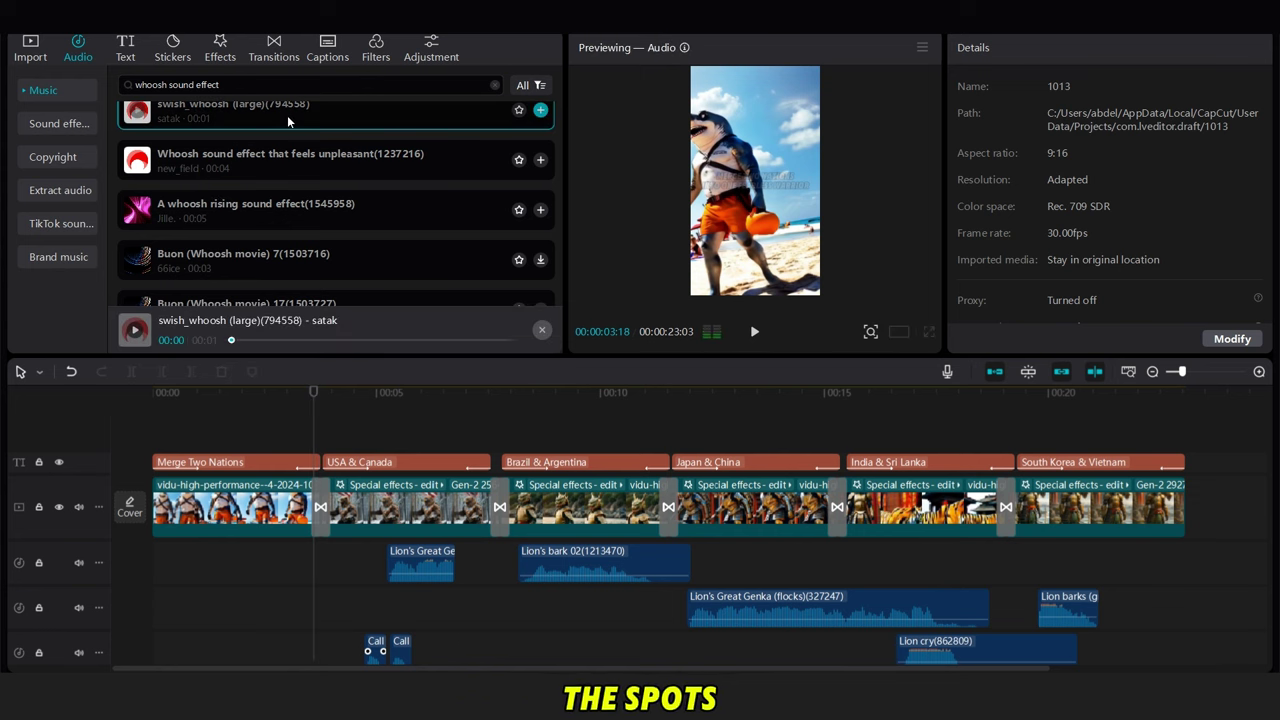
{"action": "left_click", "coordinate": [293, 142]}
{"action": "left_click_drag", "start_coordinate": [289, 118], "coordinate": [315, 435]}
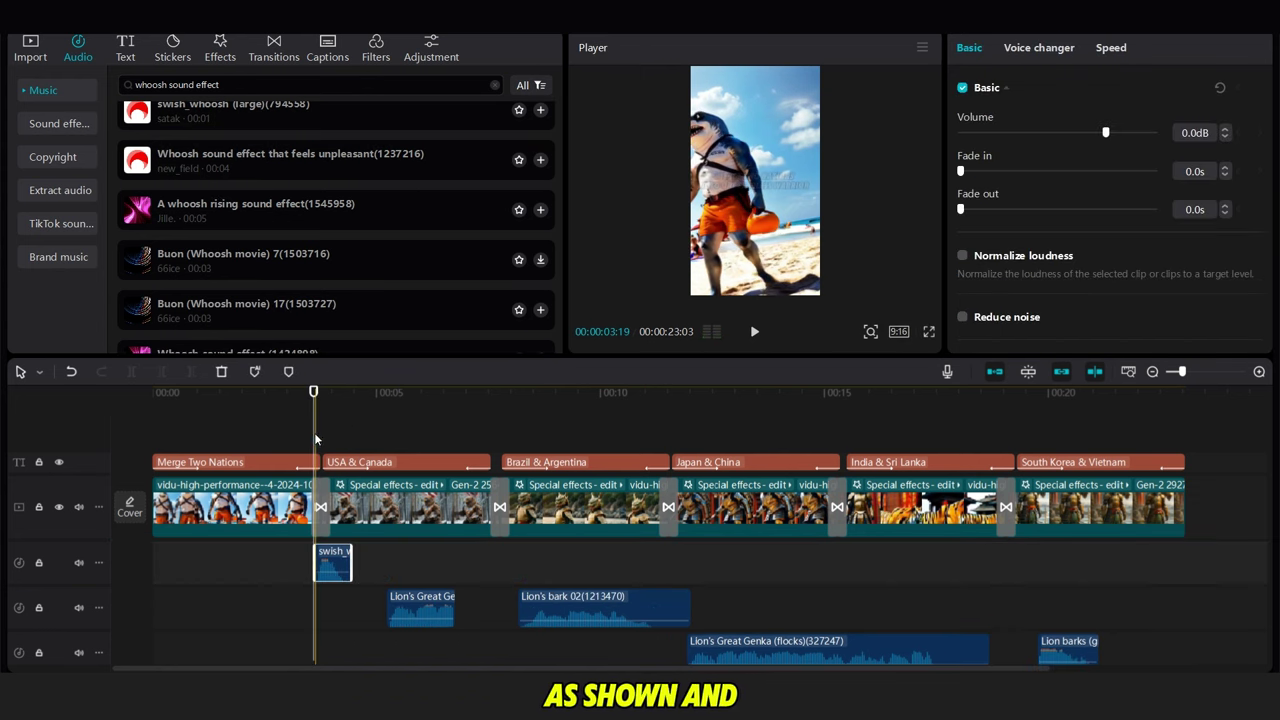
{"action": "left_click", "coordinate": [1090, 133]}
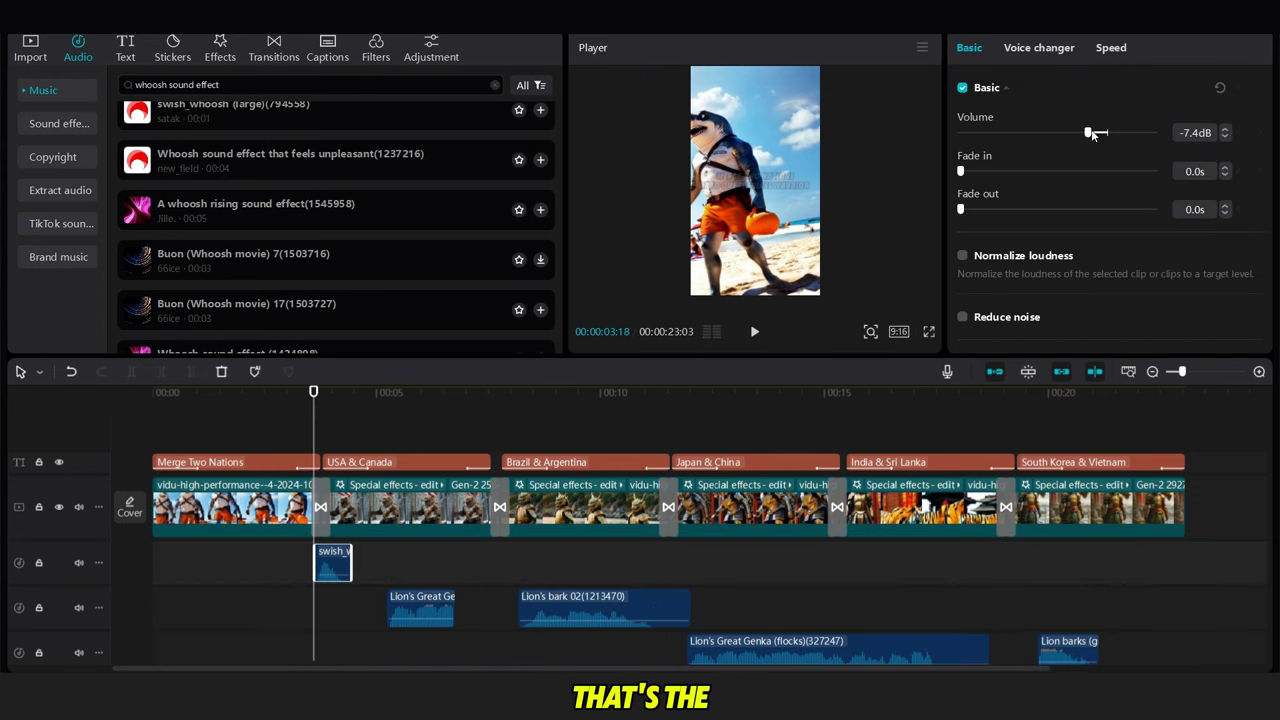
- Paste copies of the whoosh sound at the second, third and fourth transitions
{"action": "left_click", "coordinate": [490, 561]}
{"action": "key", "text": "ctrl+v"}
{"action": "left_click", "coordinate": [661, 560]}
{"action": "key", "text": "ctrl+v"}
{"action": "left_click", "coordinate": [828, 555]}
{"action": "key", "text": "ctrl+v"}
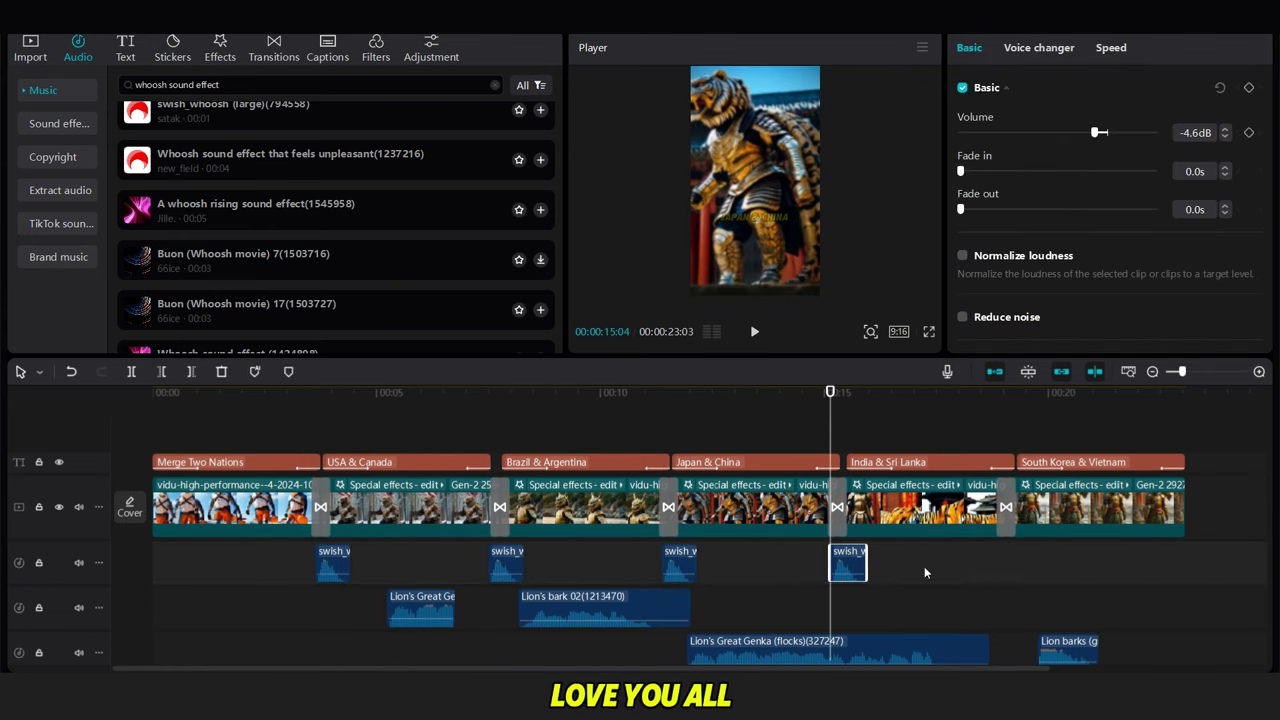